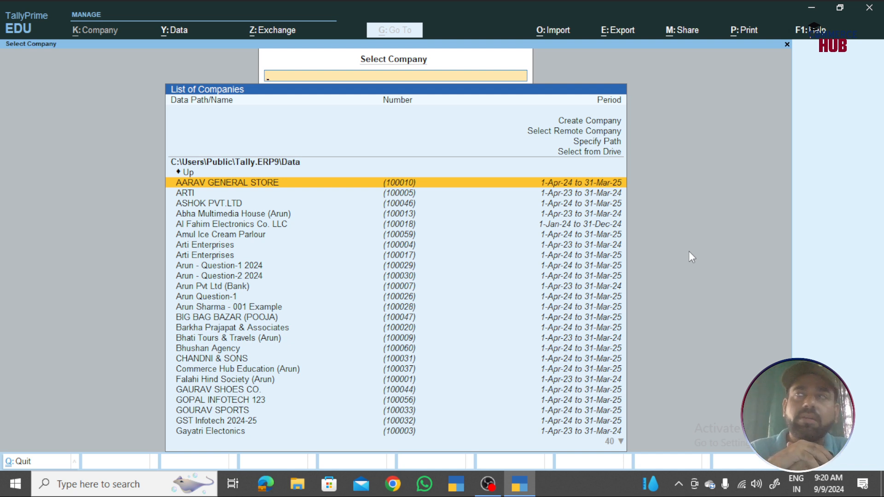
- Browse the Select Company list of saved companies, around the Create Company option
key(Down)
key(Down)
key(Down)
key(Down)
key(Down)
key(Down)
key(Down)
key(Down)
key(Down)
key(Down)
key(Down)
key(Down)
key(Down)
key(Down)
key(Down)
key(Down)
key(Down)
key(Down)
key(Down)
key(Down)
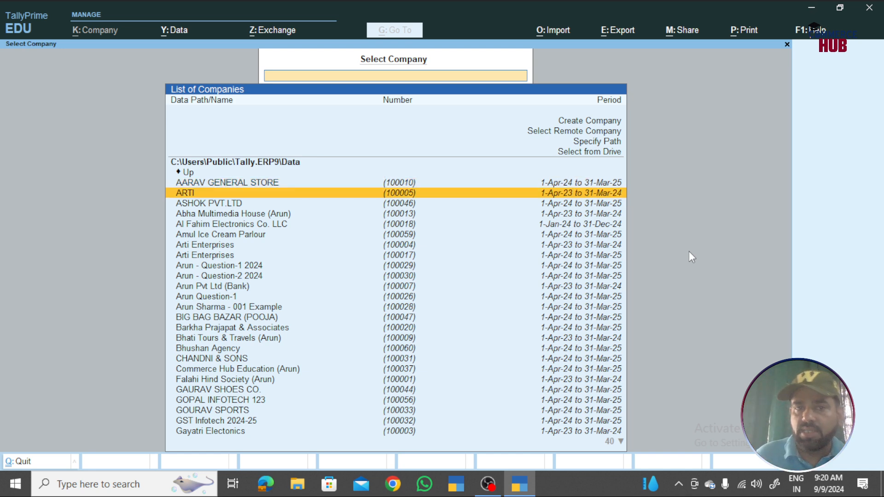
key(Down)
key(Down)
key(Down)
key(Down)
key(Down)
key(Down)
key(Down)
key(Down)
key(Down)
key(Down)
key(Down)
key(Down)
key(Down)
key(Down)
key(Down)
key(Down)
key(Down)
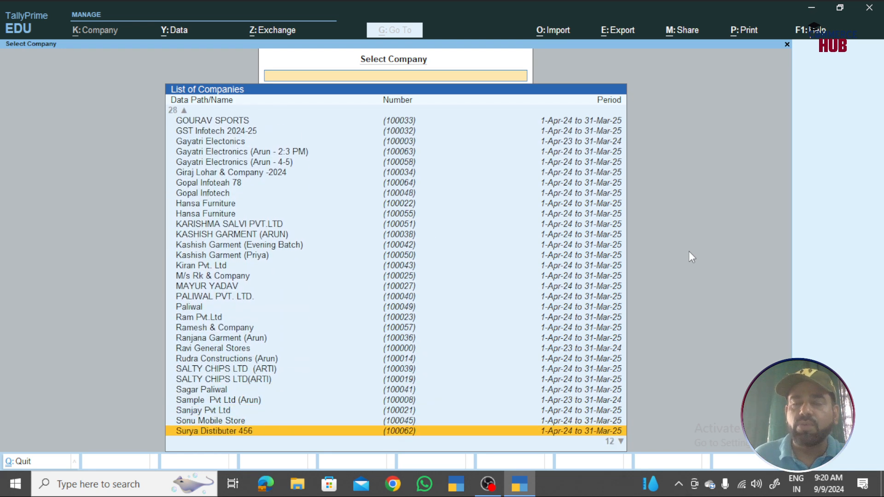
key(Up)
key(Up)
key(Up)
key(Up)
key(Up)
key(Up)
key(Up)
key(Up)
key(Up)
key(Up)
key(Up)
key(Up)
key(Up)
key(Up)
key(Up)
key(Up)
key(Up)
key(Up)
key(Up)
key(Up)
key(Up)
key(Up)
key(Up)
key(Up)
key(Up)
key(Up)
key(Up)
key(Up)
key(Up)
key(Up)
key(Up)
key(Up)
key(Up)
key(Up)
key(Up)
key(Up)
key(Up)
key(Up)
key(Up)
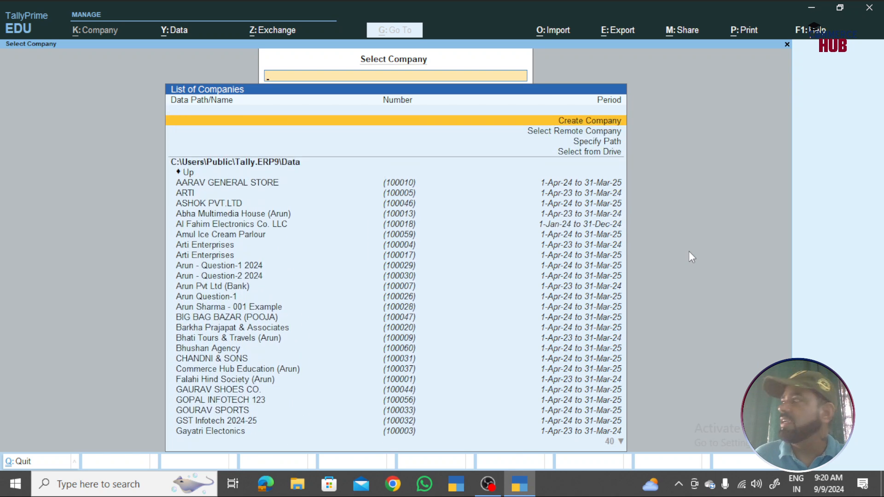
key(Down)
key(Down)
key(Down)
key(Down)
key(Down)
key(Down)
key(Down)
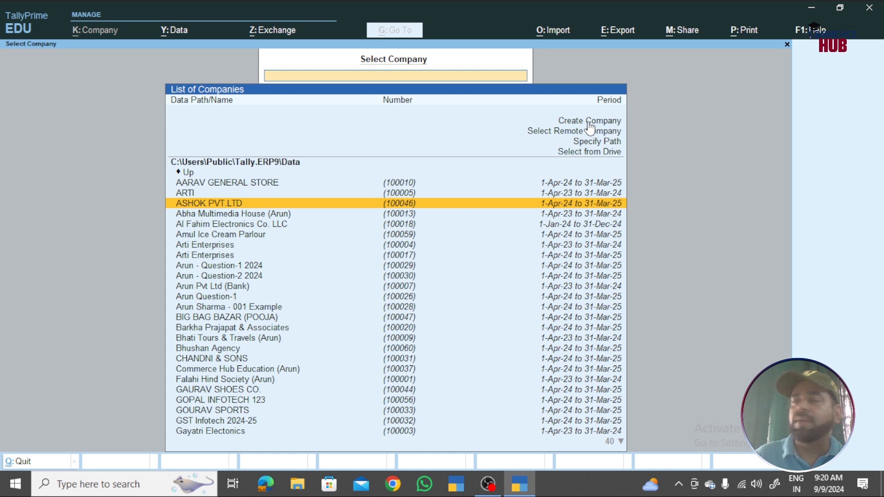
key(Up)
key(Up)
key(Up)
key(Up)
key(Up)
key(Up)
key(Up)
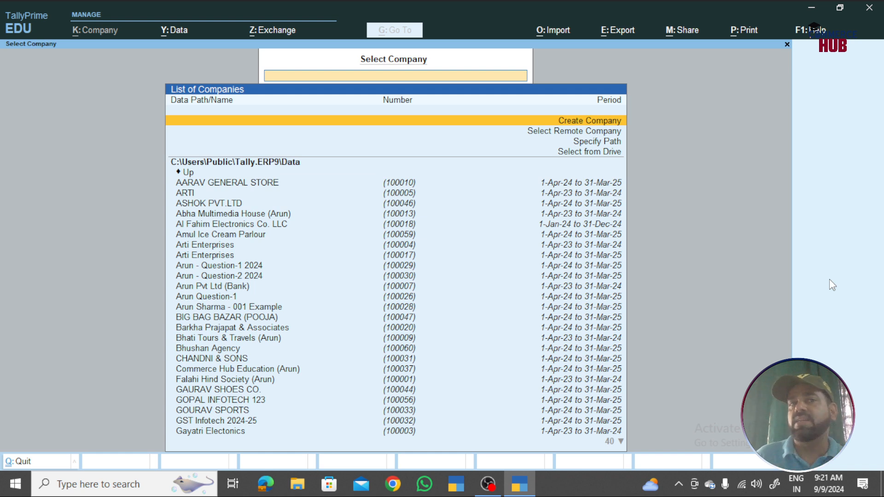
key(Down)
key(Down)
key(Down)
key(Down)
key(Down)
key(Down)
key(Down)
key(Down)
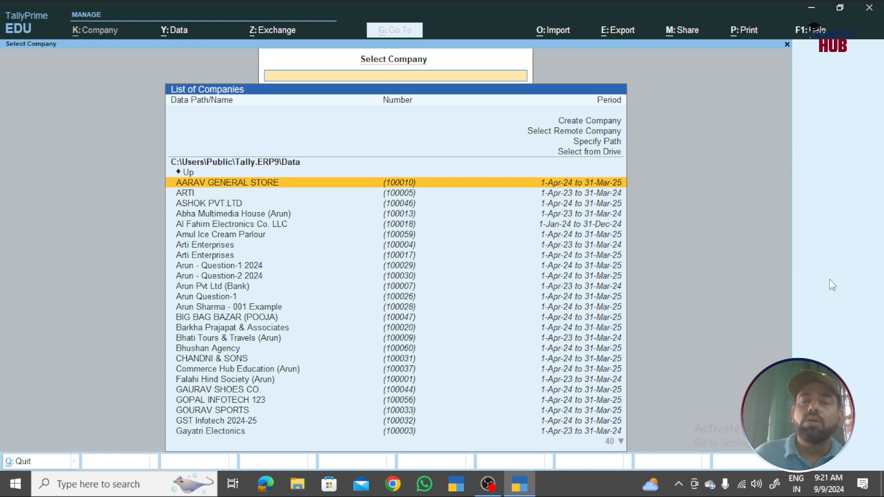
key(Down)
key(Down)
key(Down)
key(Down)
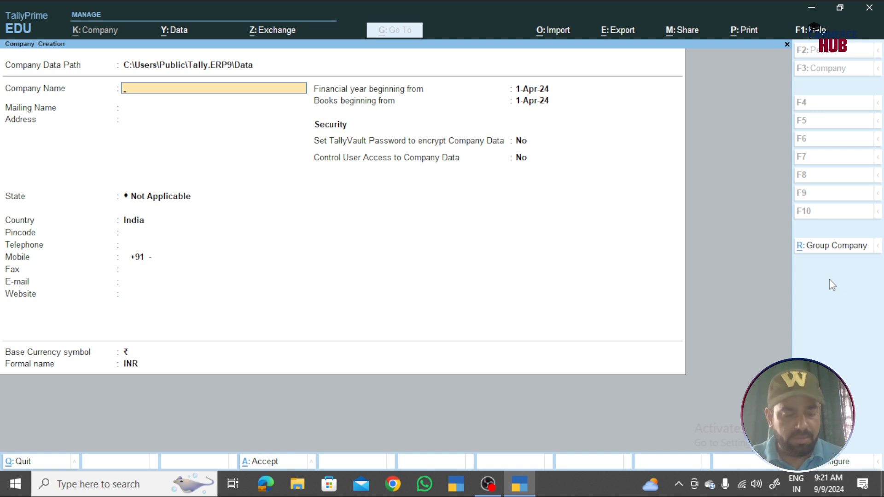
- Enter the company name 'Arun Sharma Pvt Ltd' and its three-line Udaipur mailing address
text(A)
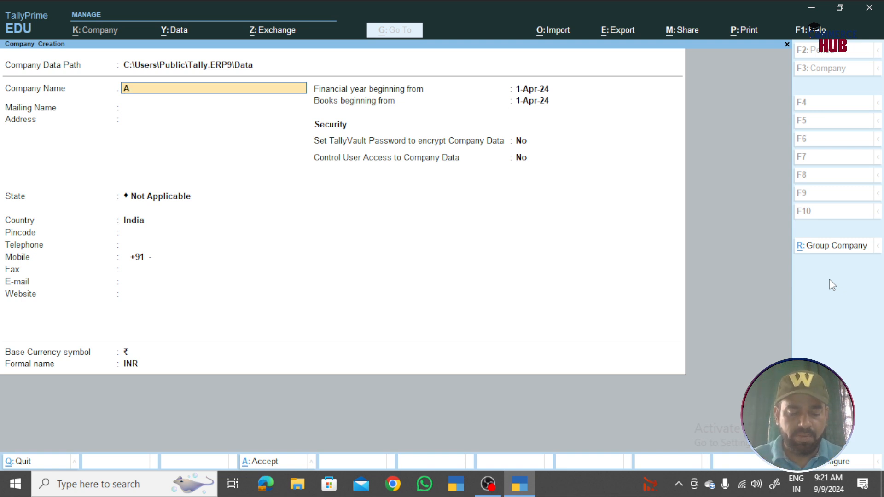
text(run Sharma Pvt Ltd)
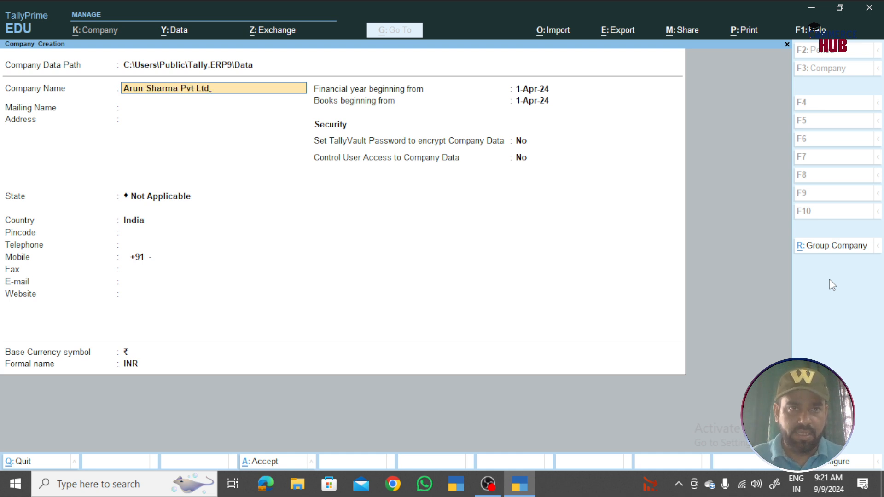
key(Return)
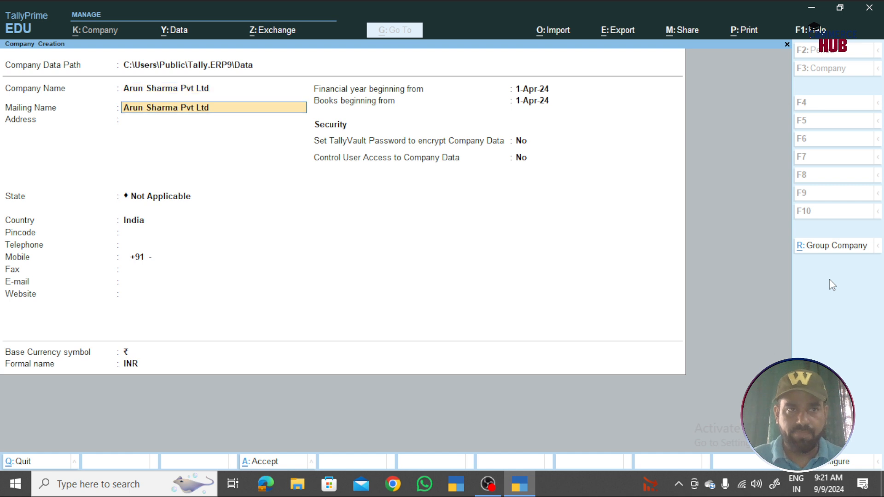
key(Return)
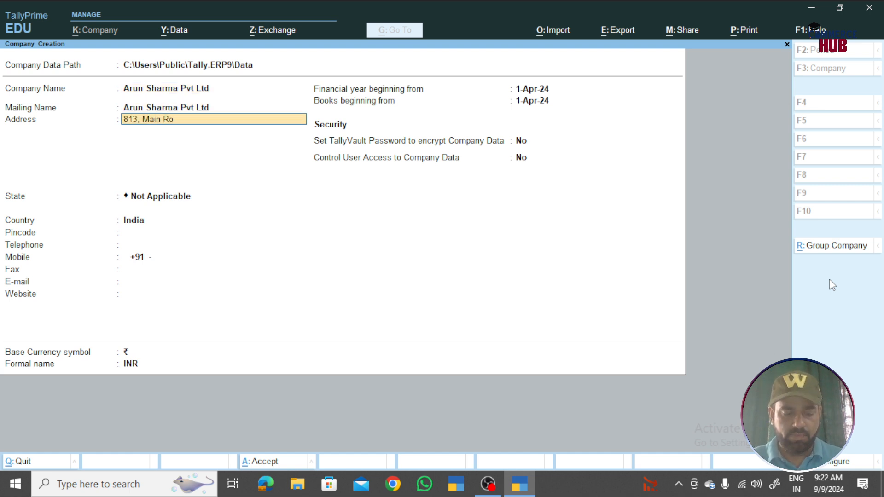
key(Return)
key(Return)
text(Udaipur)
key(Return)
key(Return)
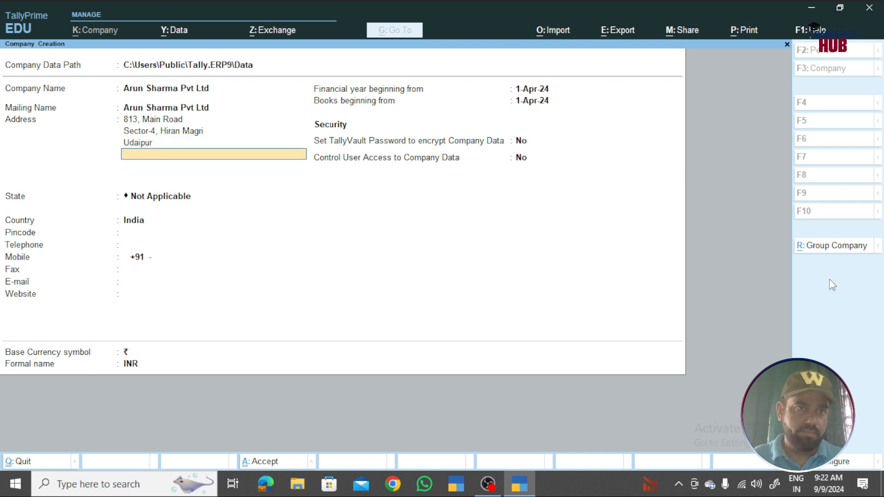
- Set the state to Rajasthan and fill in the pincode and mobile number
text(Raj)
key(Return)
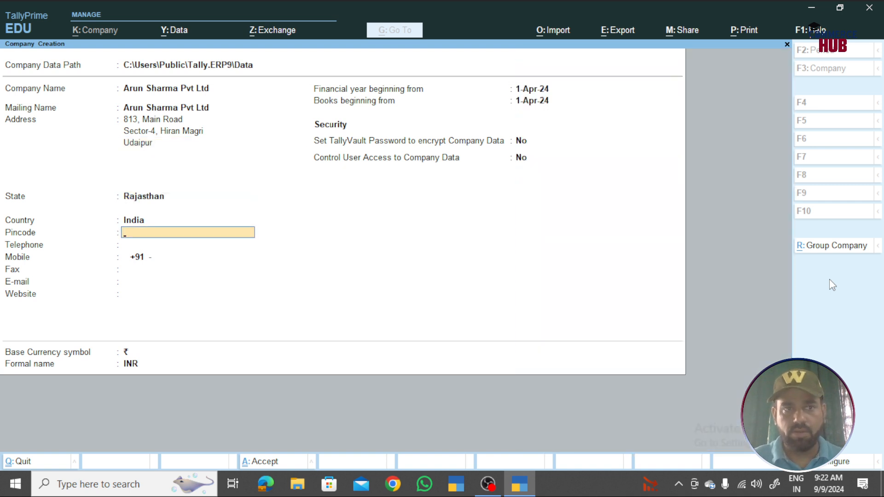
text(313001)
key(Return)
key(Return)
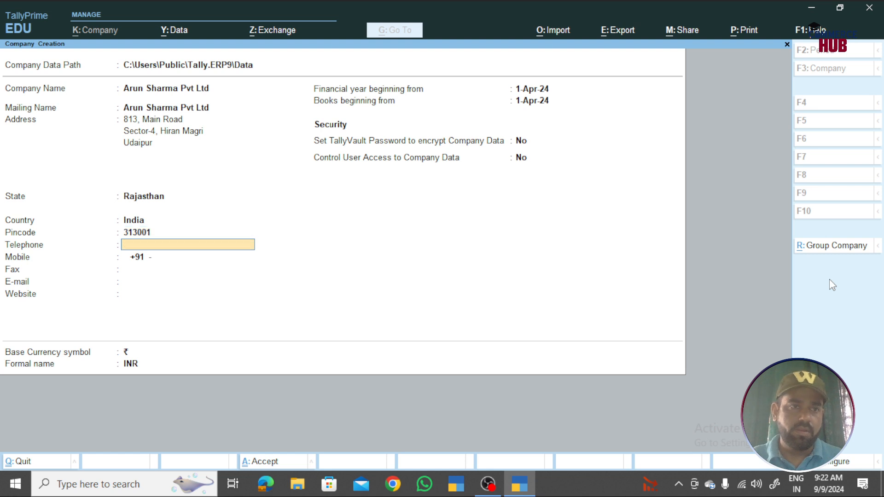
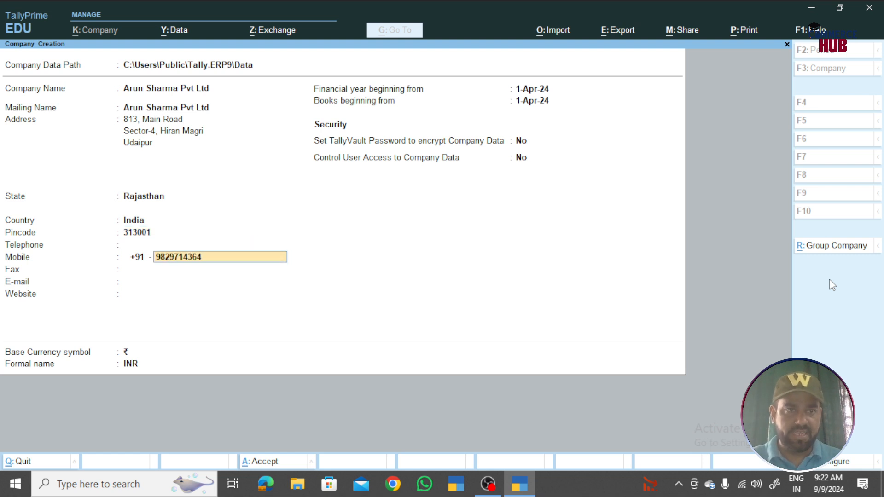
- Keep the 1-Apr-24 financial year and books beginning dates and finish the form
key(Return)
key(Return)
key(Return)
key(Return)
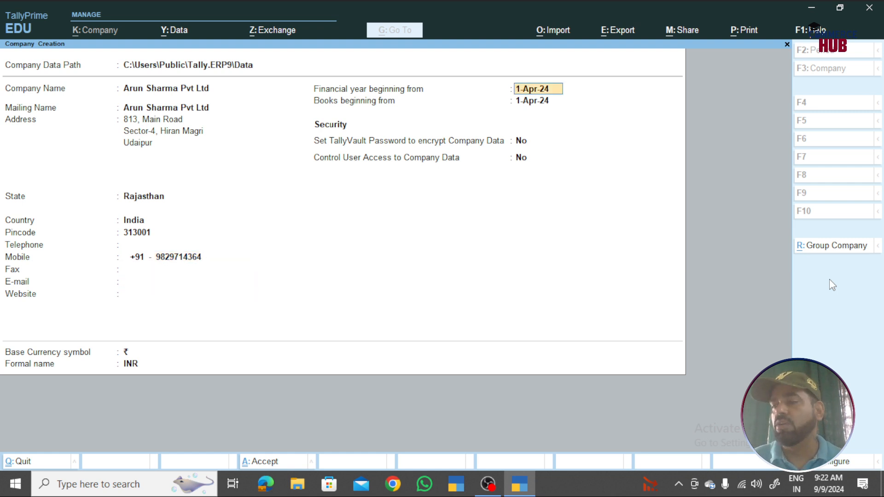
key(Return)
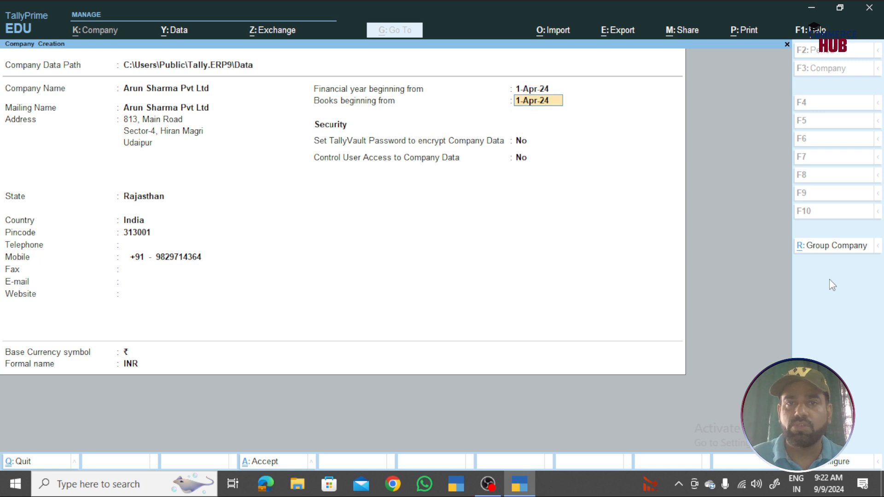
key(Return)
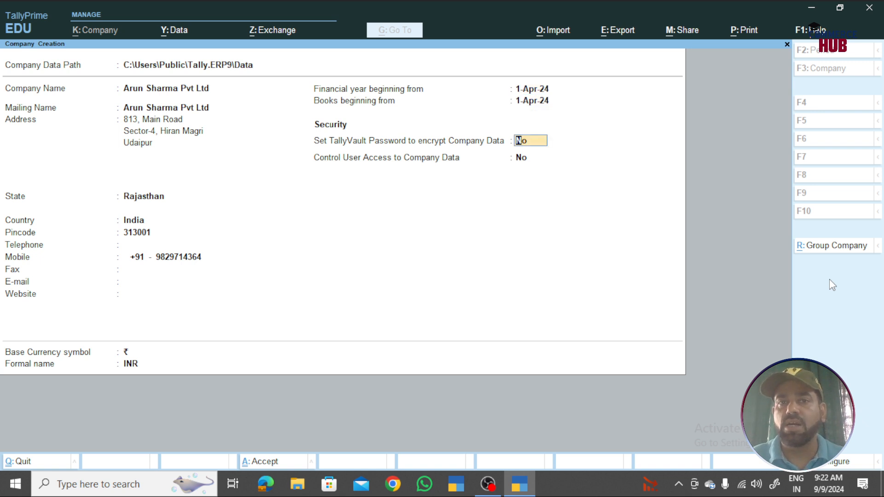
key(Return)
key(Return)
key(Return)
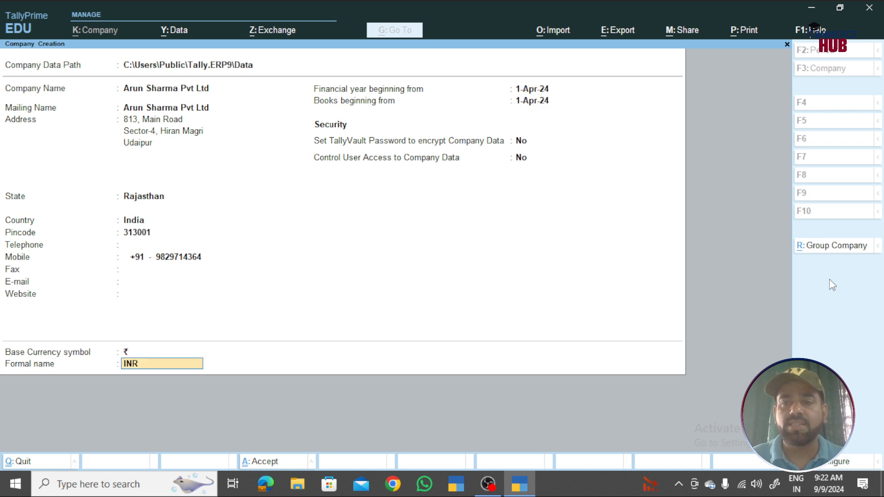
key(Return)
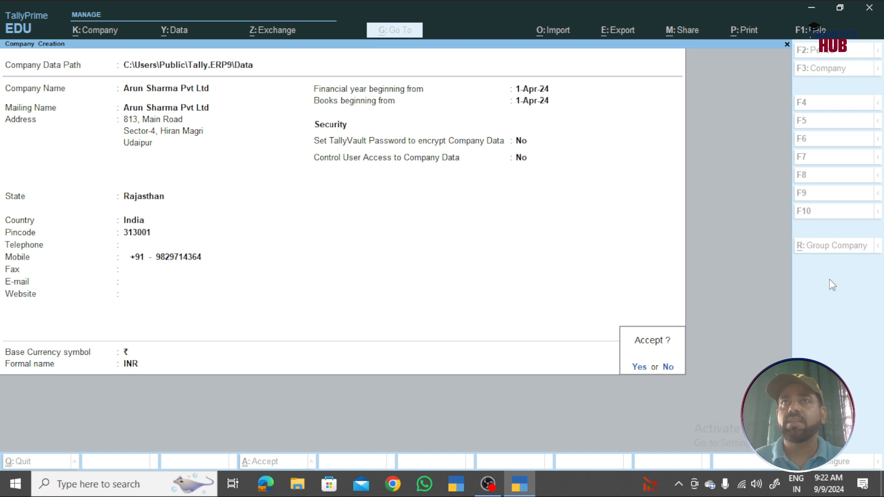
- Decline the Accept? prompt, then save the Company Creation form with Ctrl+A
key(n)
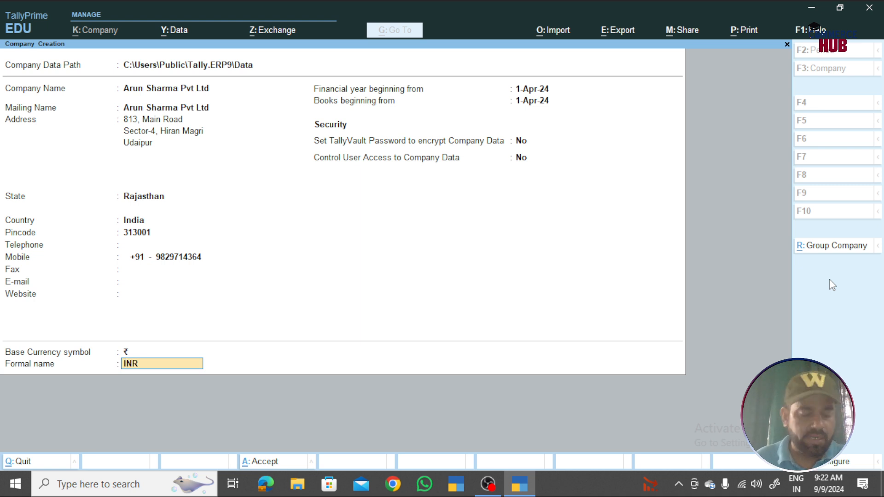
key(ctrl)
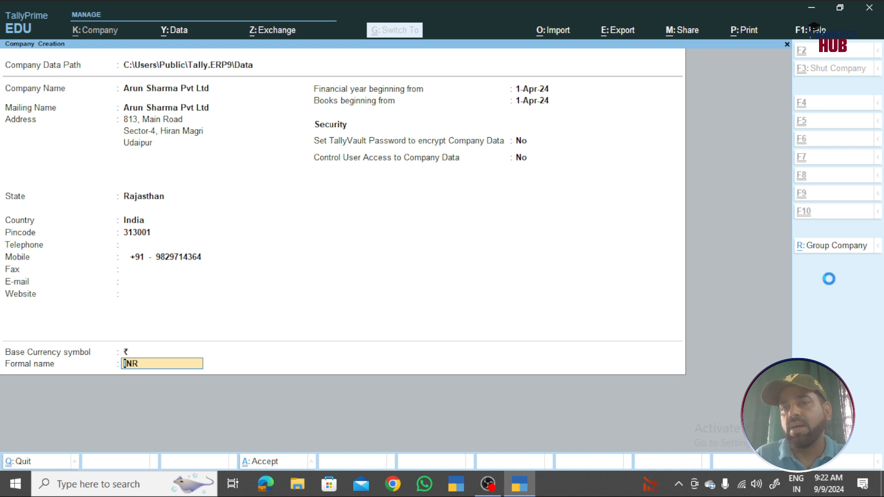
key(ctrl+a)
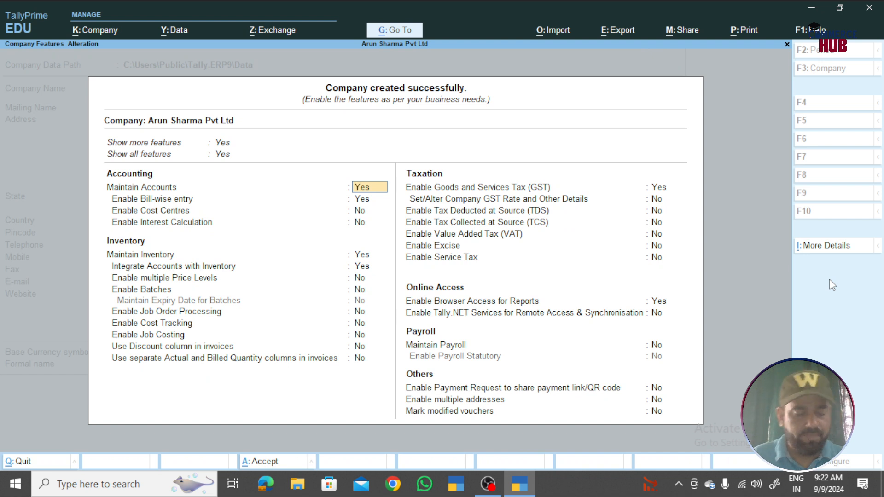
- Accept the default company features with Ctrl+A to reach the Gateway of Tally
key(ctrl+a)
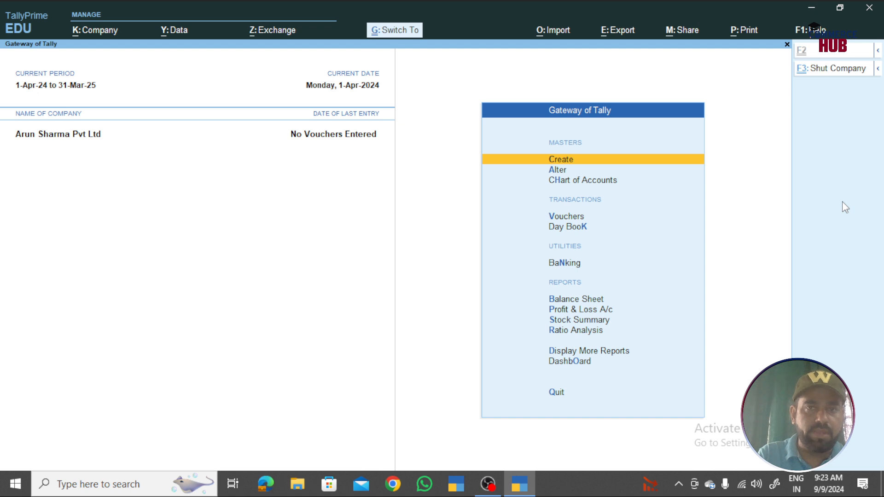
- Shut Arun Sharma Pvt Ltd with Alt+F3 to return to the company list
key(alt+F3)
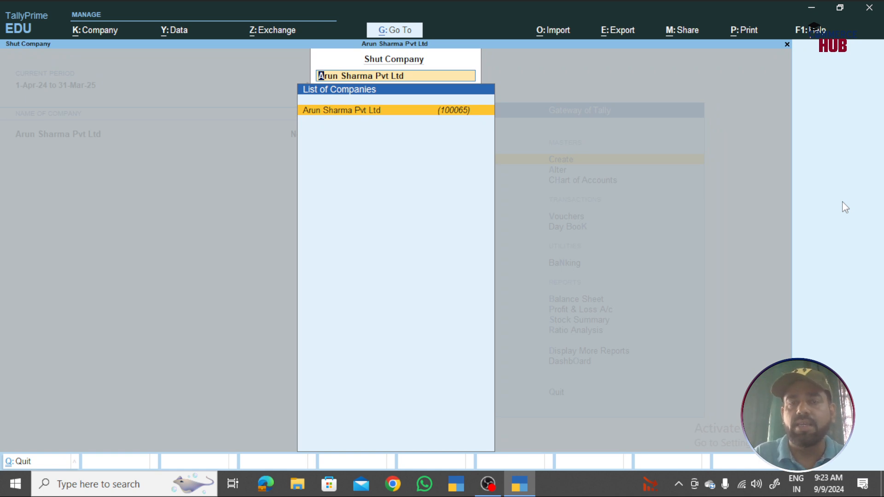
key(Return)
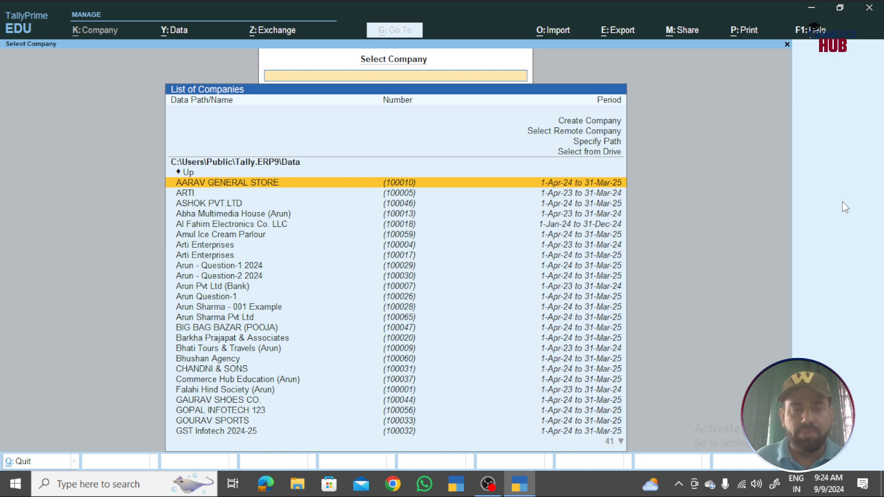
- Filter the company list with 'arun' and open Arun Sharma Pvt Ltd
text(a)
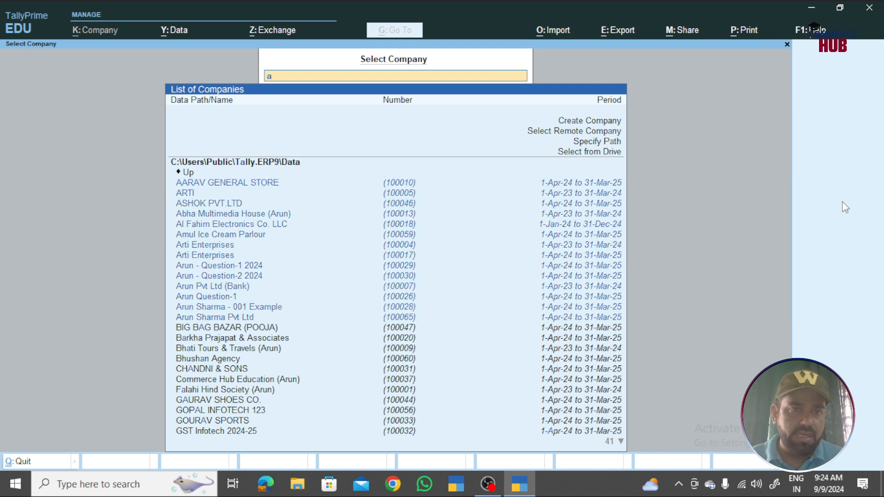
text(run)
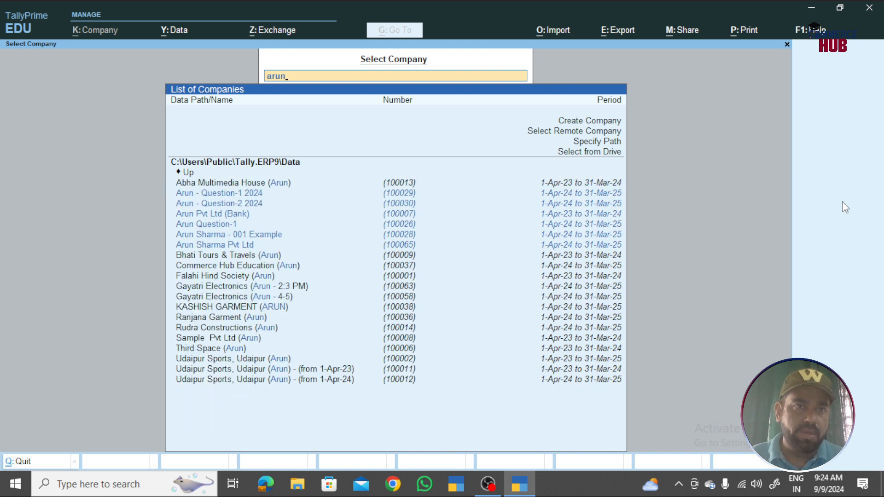
key(Down)
key(Down)
key(Down)
key(Down)
key(Down)
key(Down)
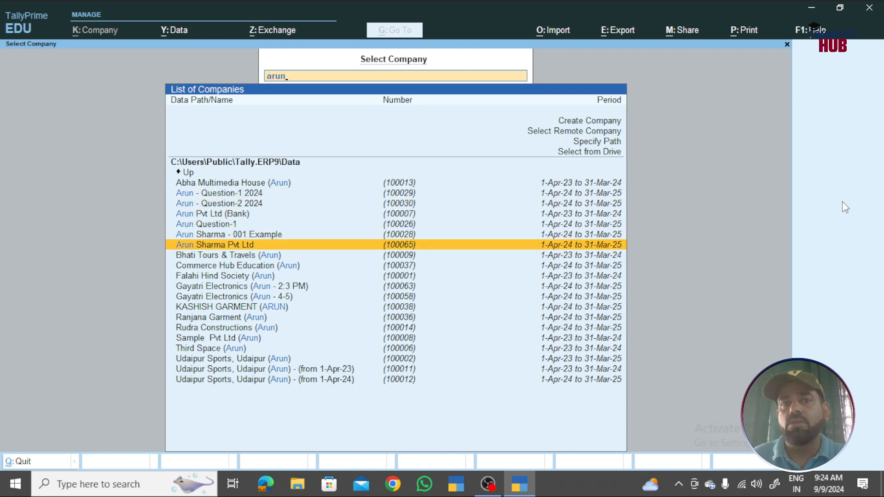
key(Return)
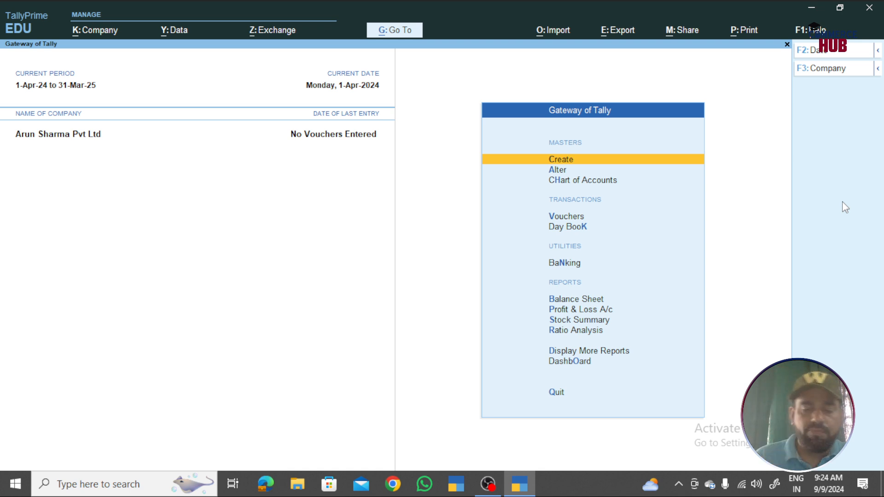
- From the F3 company list, choose Create Company to get a blank creation form
key(F3)
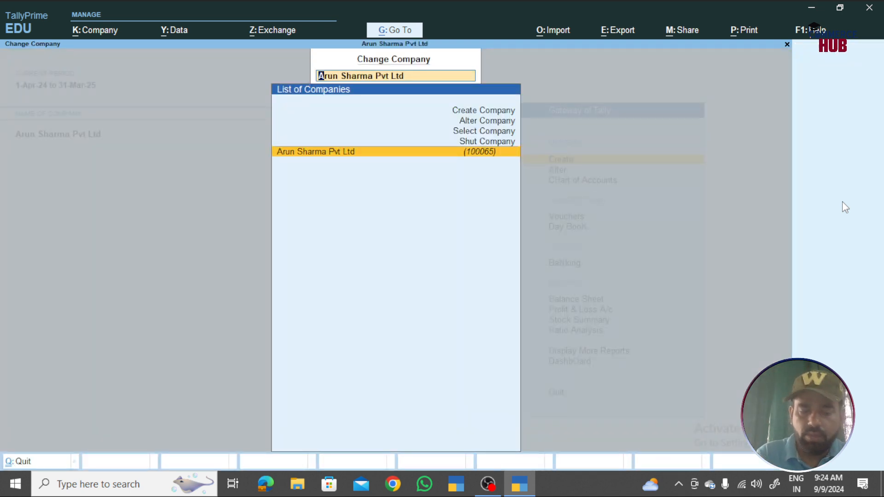
key(Escape)
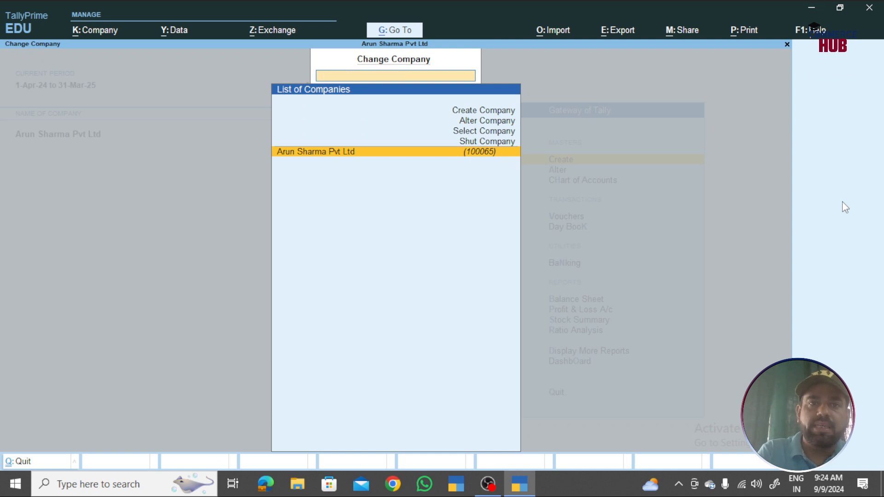
key(Escape)
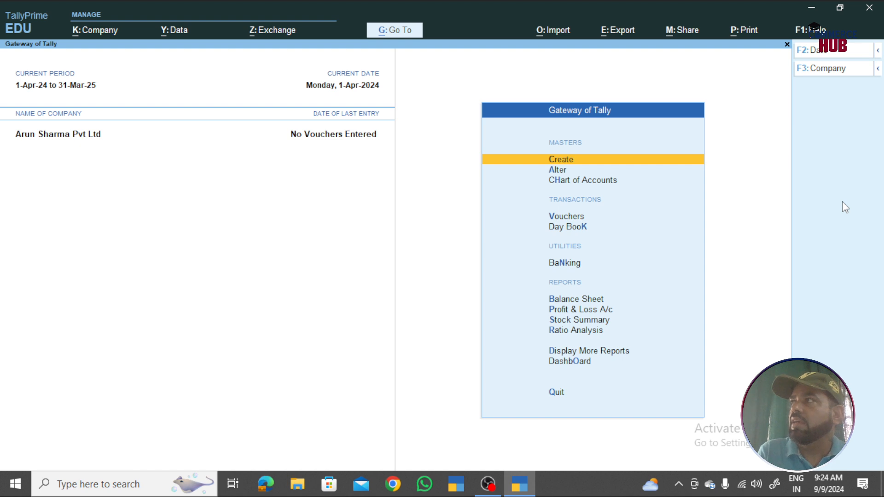
key(F1)
key(Escape)
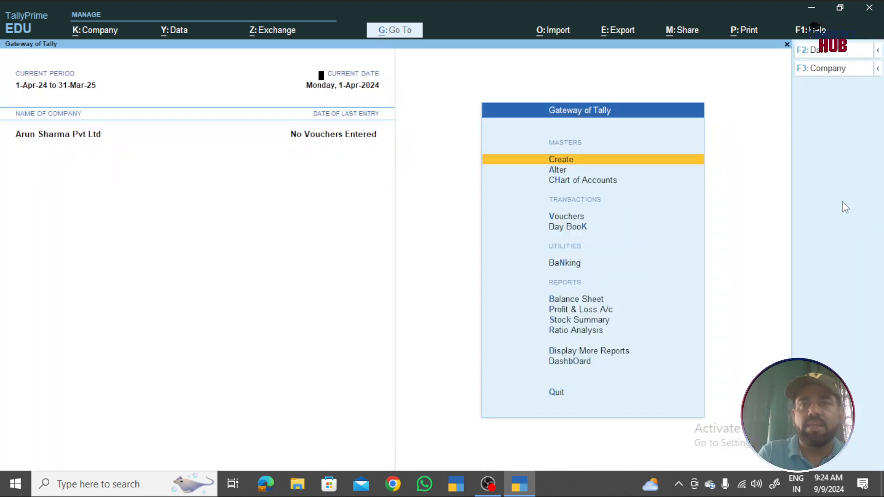
key(F3)
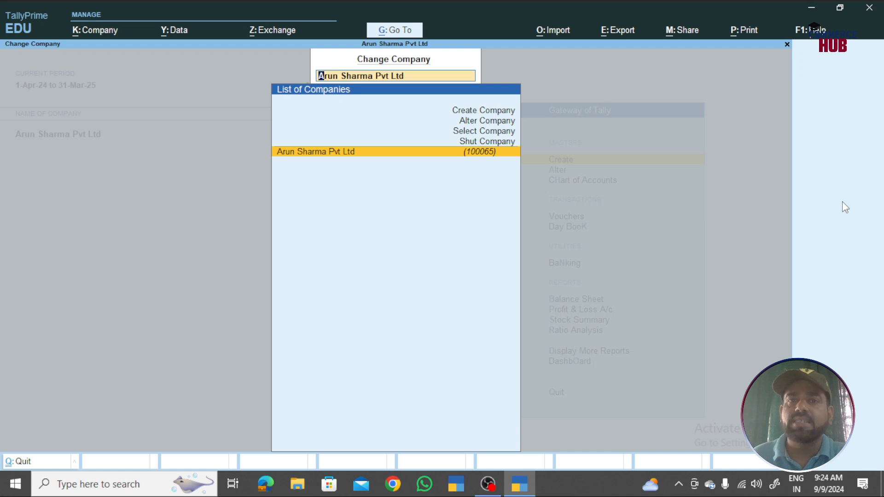
key(Up)
key(Up)
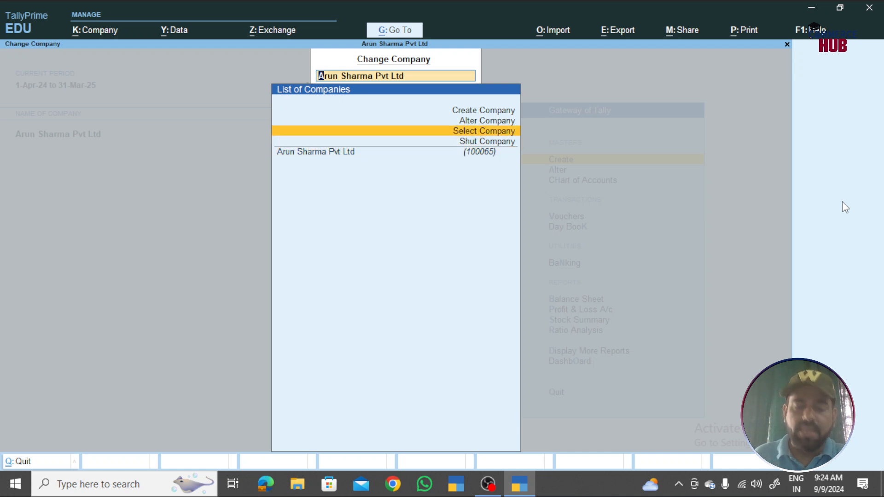
key(Down)
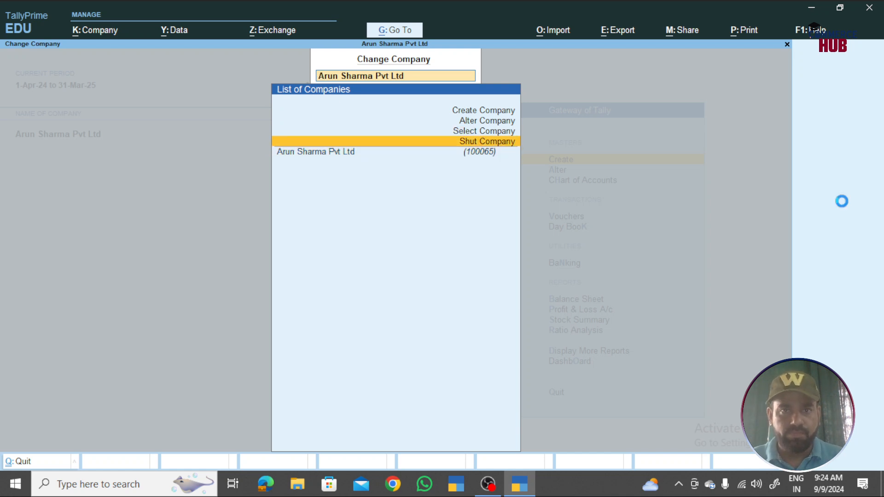
key(Up)
key(Up)
key(Up)
key(Return)
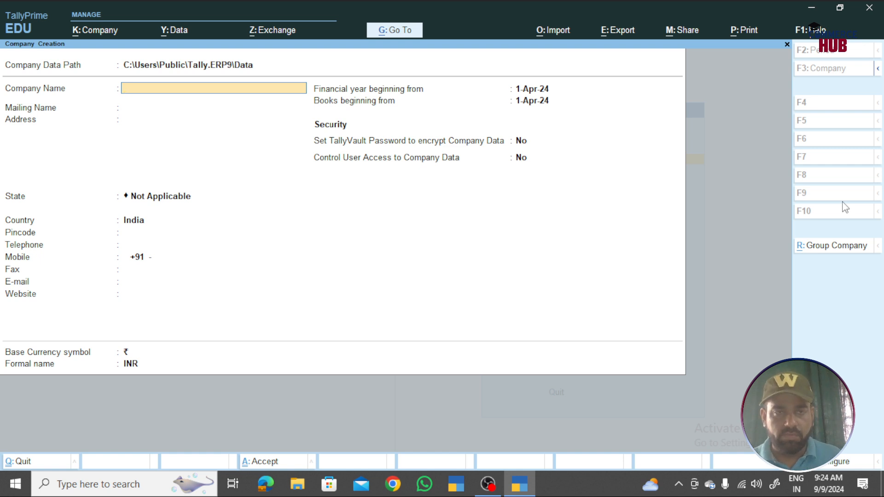
- Create 'Varun Sharma Pvt Ltd' with state Rajasthan and a mobile number, and accept it
text(Varun)
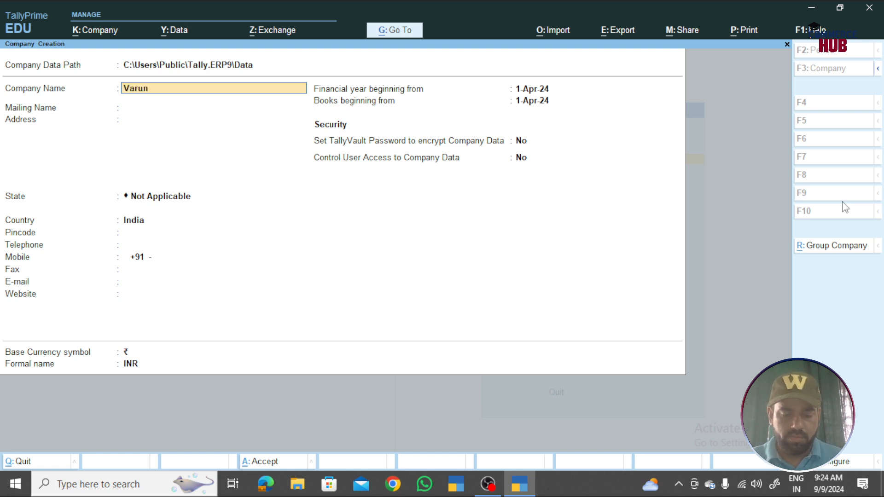
text( Sh)
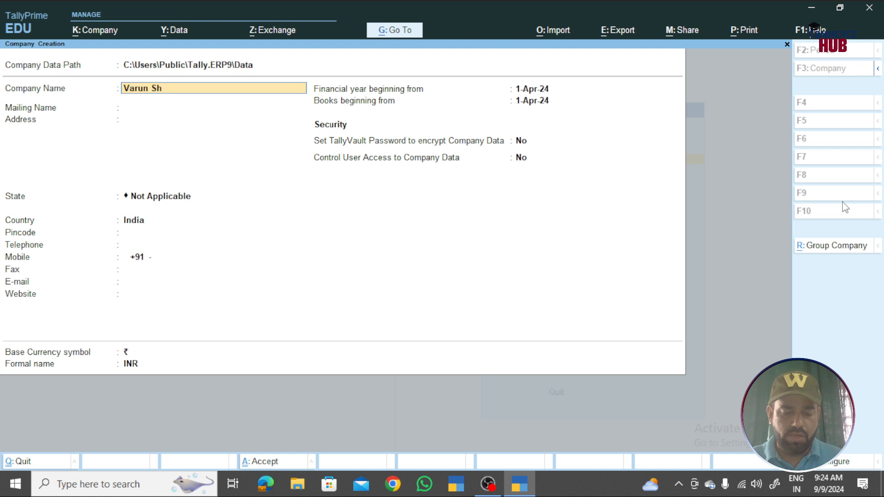
text(arma Pvt Ltd)
key(Return)
key(Return)
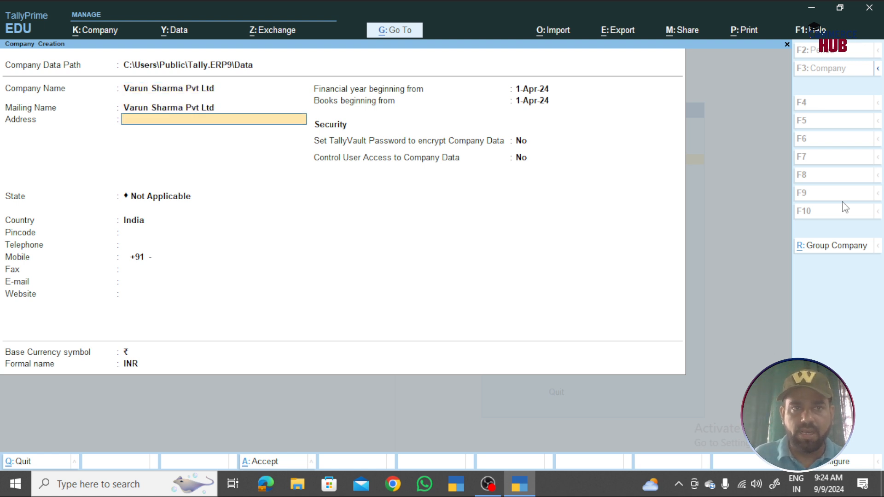
key(Return)
key(Return)
key(BackSpace)
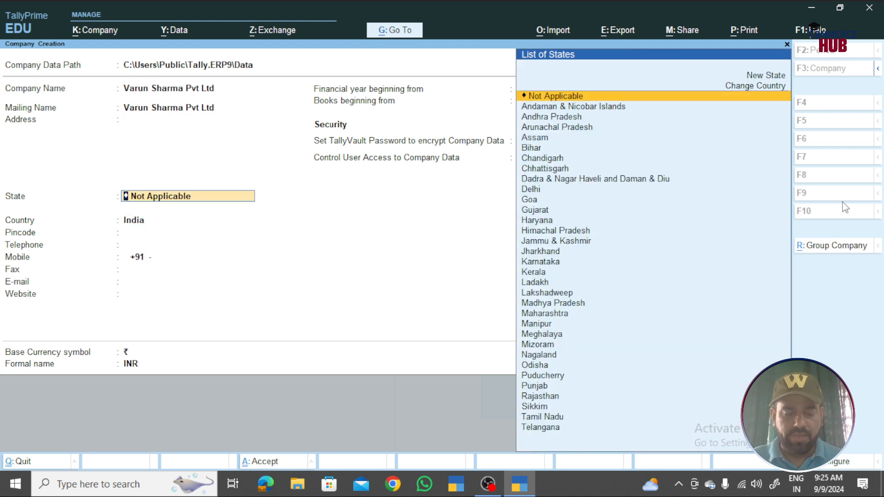
text(Raja)
key(Return)
key(Return)
key(Return)
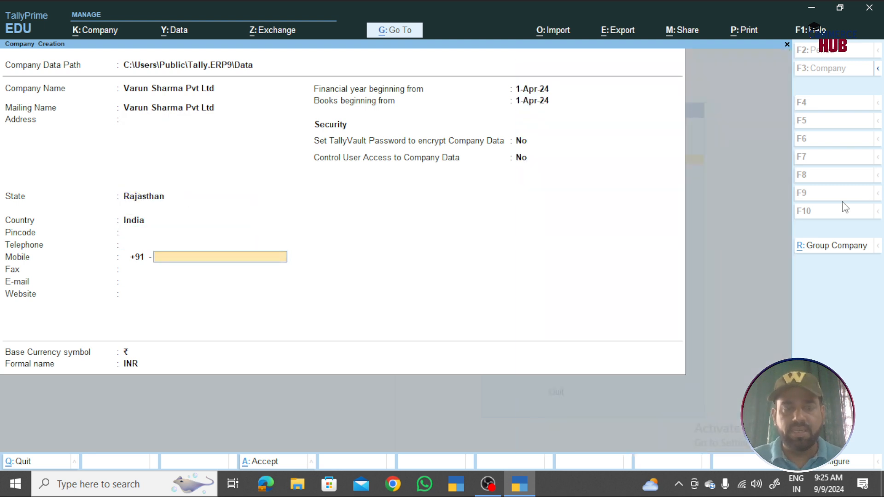
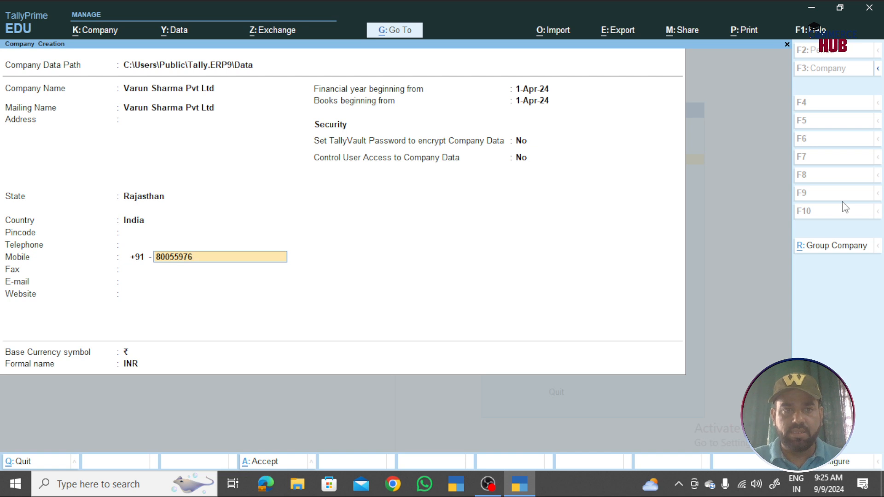
key(Return)
key(Return)
key(Return)
key(Return)
key(Return)
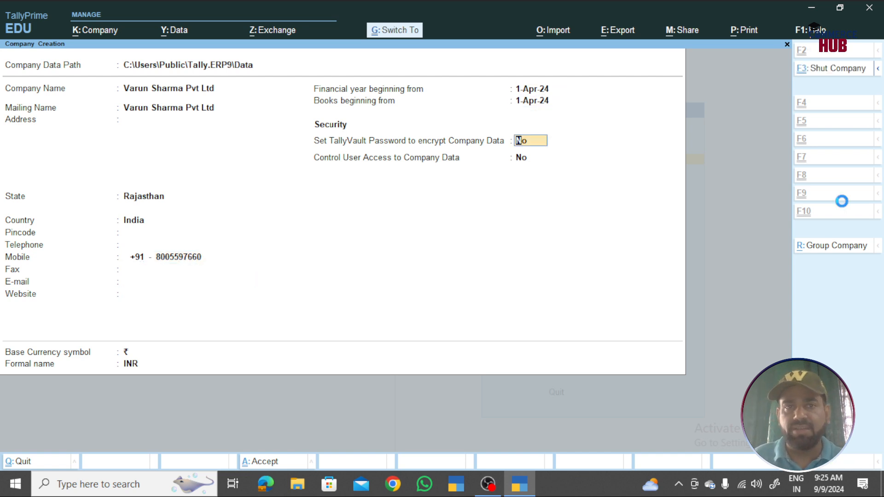
key(Return)
key(Return)
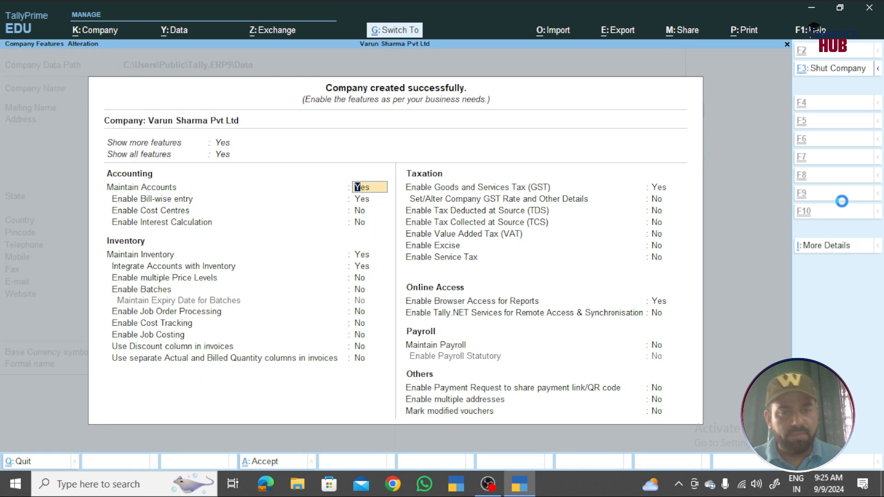
key(ctrl+a)
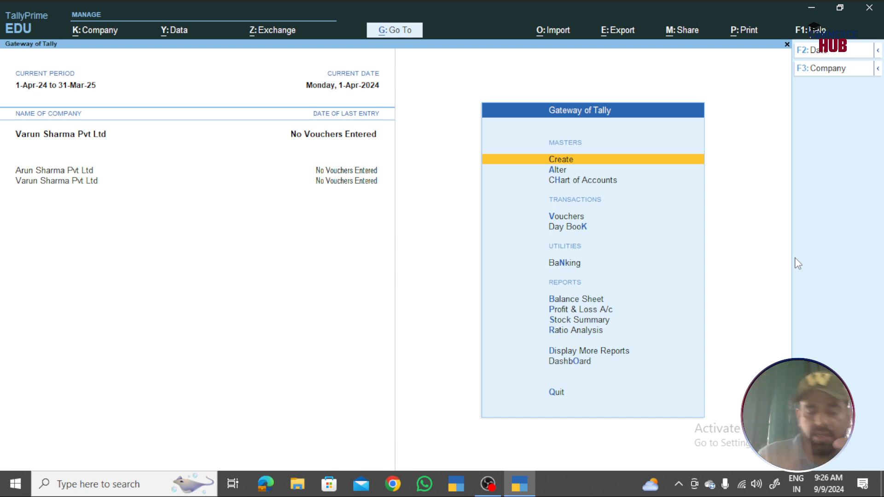
key(F3)
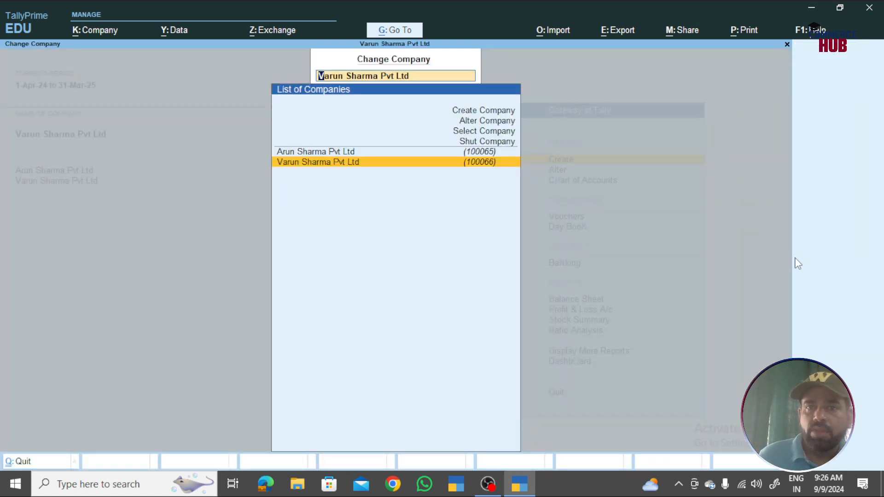
key(Return)
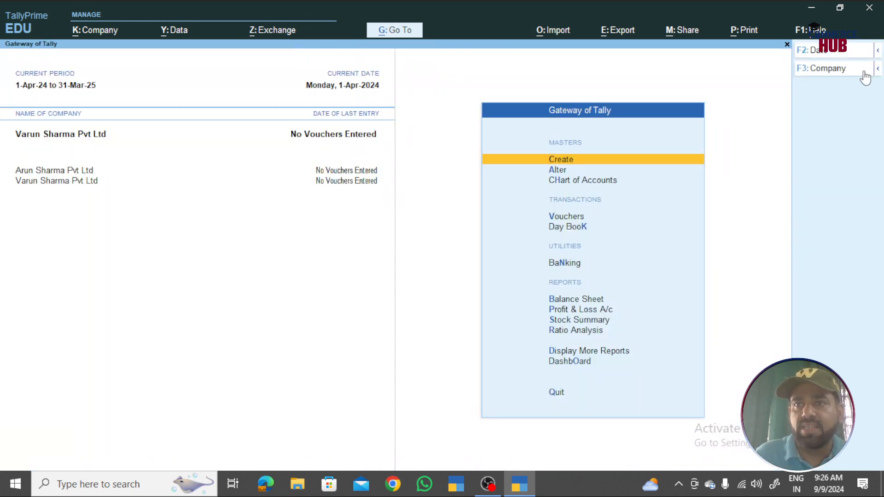
click(847, 70)
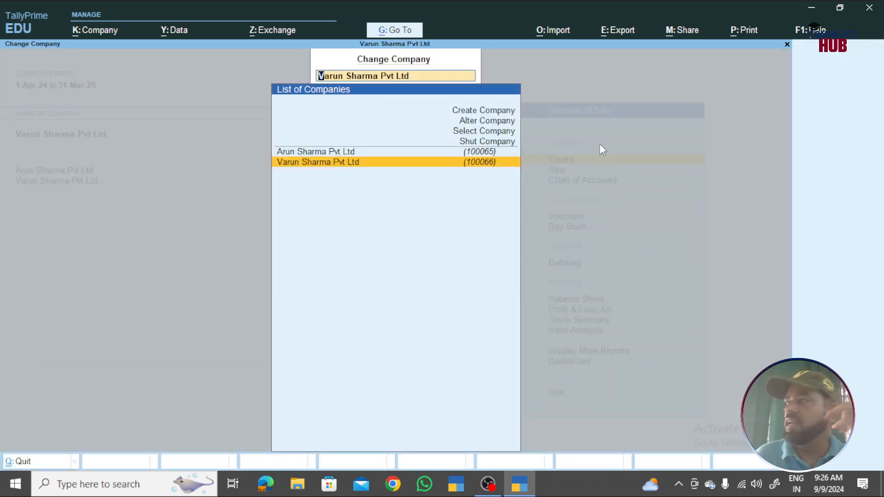
key(Up)
key(Up)
key(Up)
key(Up)
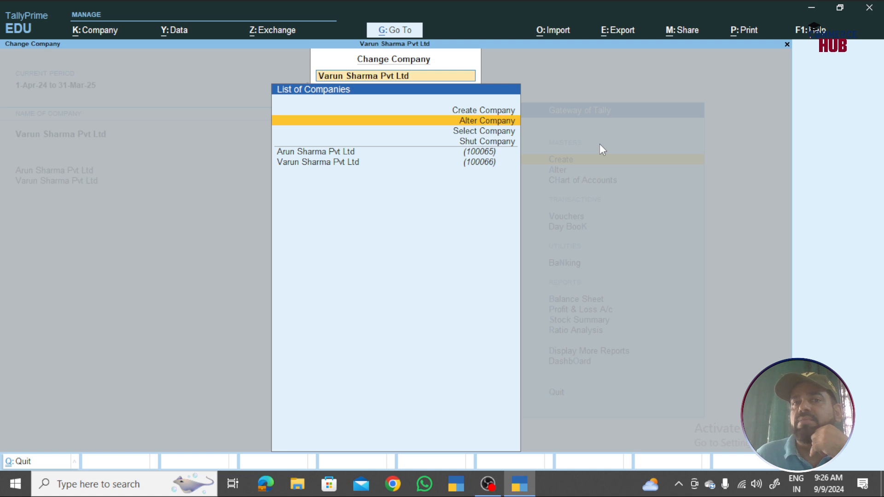
key(Down)
key(Down)
key(Down)
key(Down)
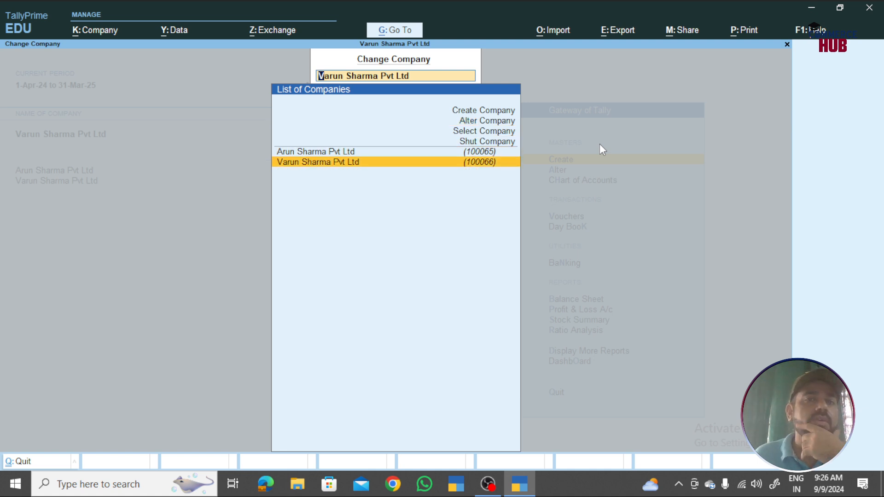
key(Up)
key(Up)
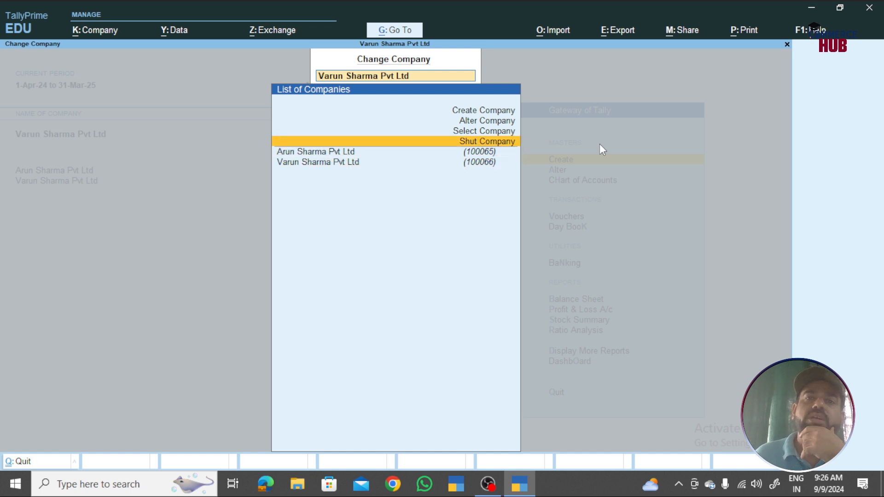
key(Up)
key(Down)
key(Down)
key(Escape)
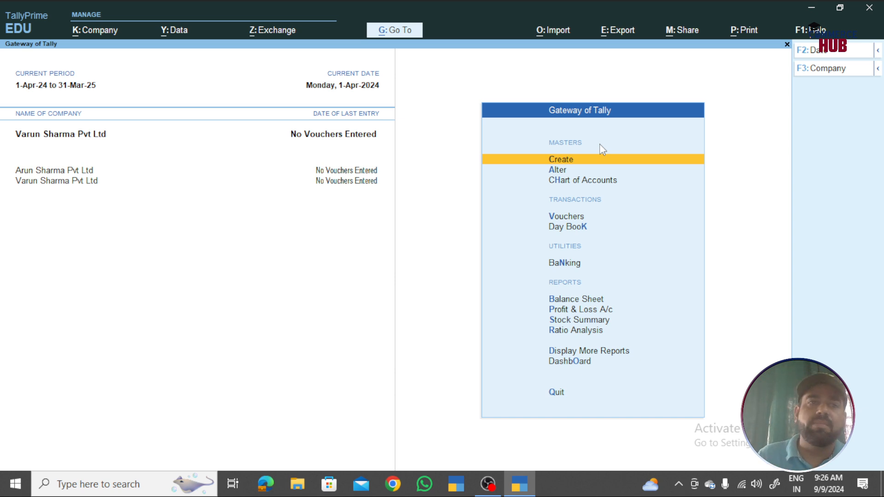
- Select Arun Sharma Pvt Ltd, then open Varun Sharma Pvt Ltd in Alter Company
click(33, 173)
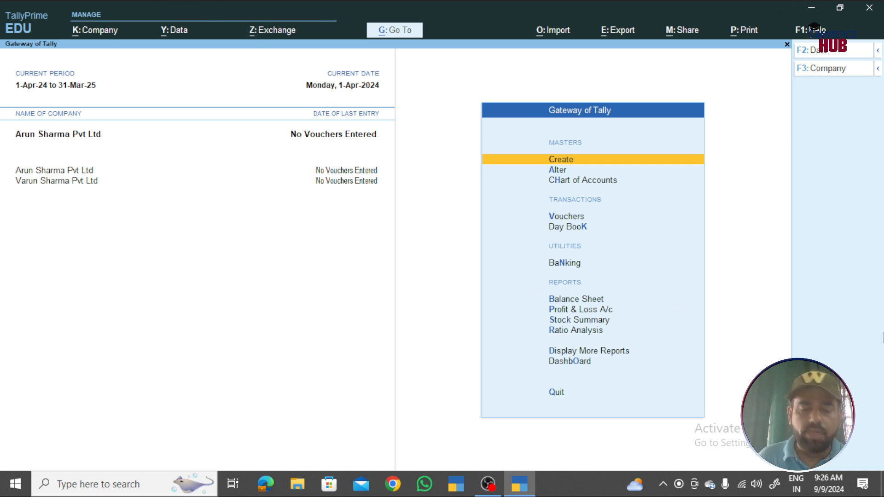
key(F3)
key(Up)
key(Up)
key(Up)
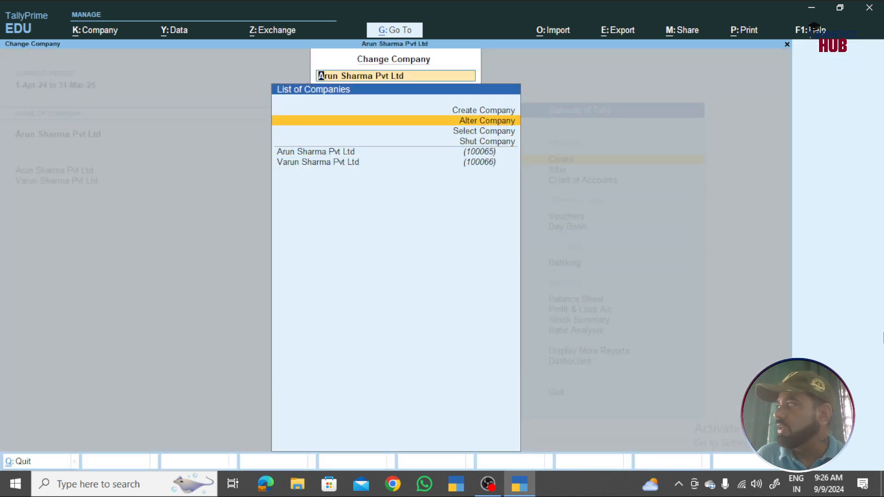
key(Return)
key(Down)
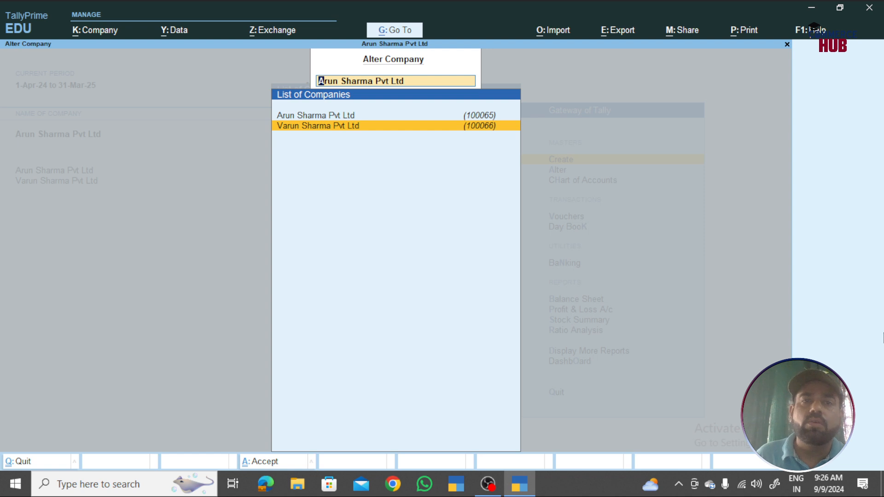
key(Return)
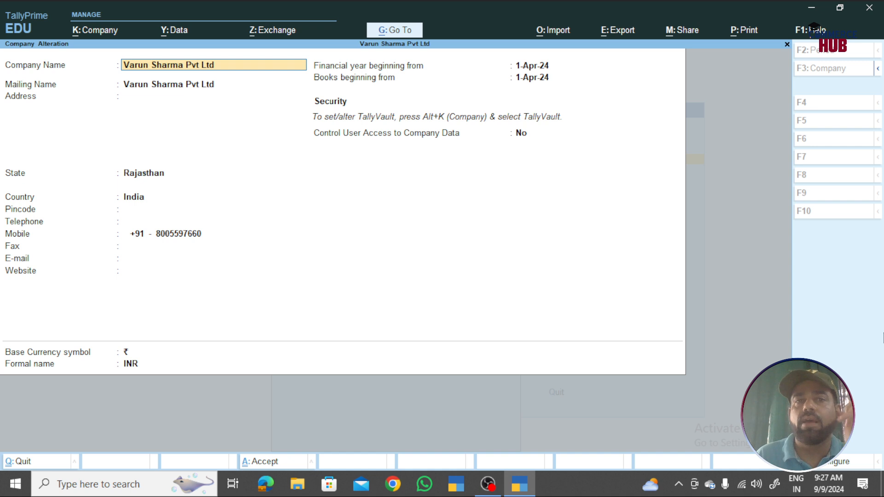
- Delete Varun Sharma Pvt Ltd with Alt+D, confirming Yes twice
key(alt+d)
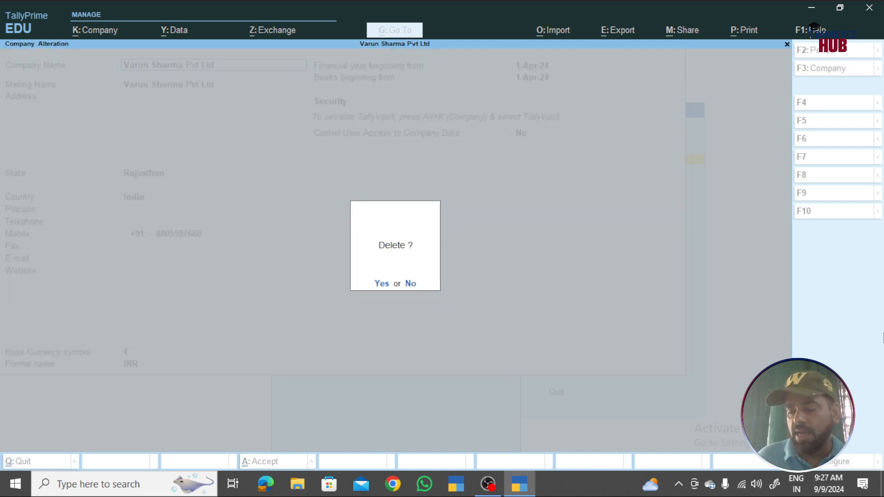
key(y)
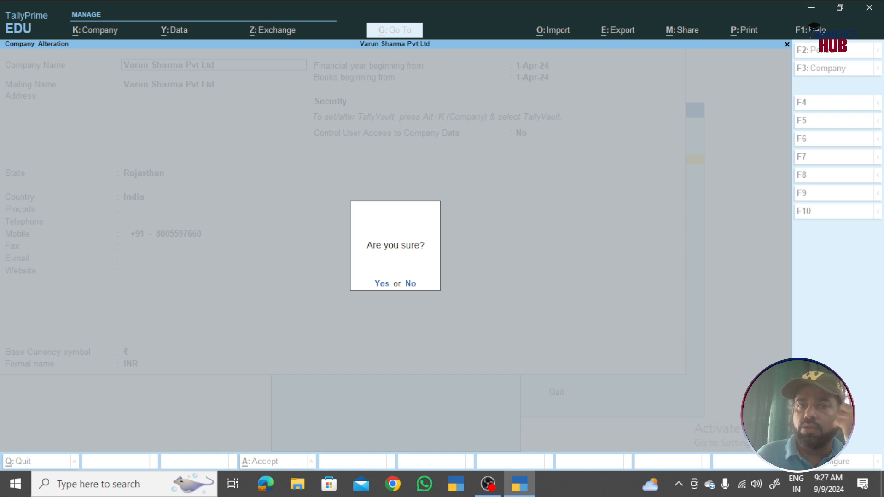
key(y)
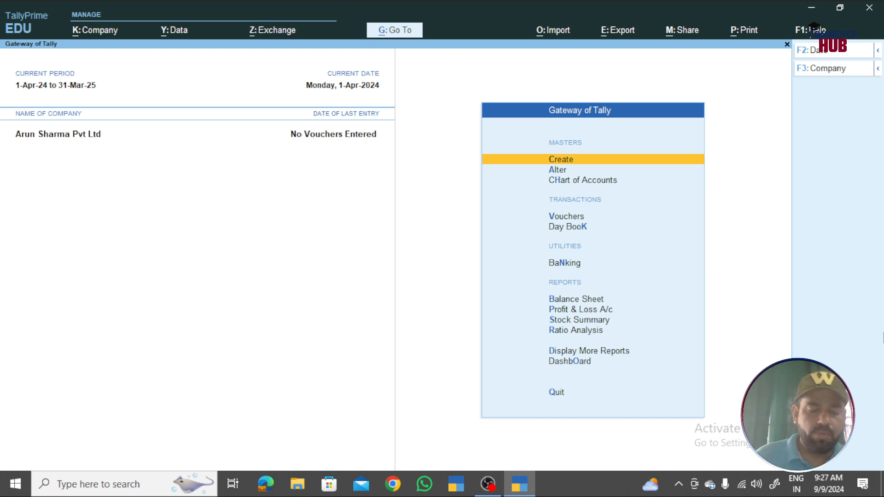
- Open Arun Sharma Pvt Ltd in Alter Company, decline deleting it, and quit without changes
key(F3)
key(Up)
key(Up)
key(Up)
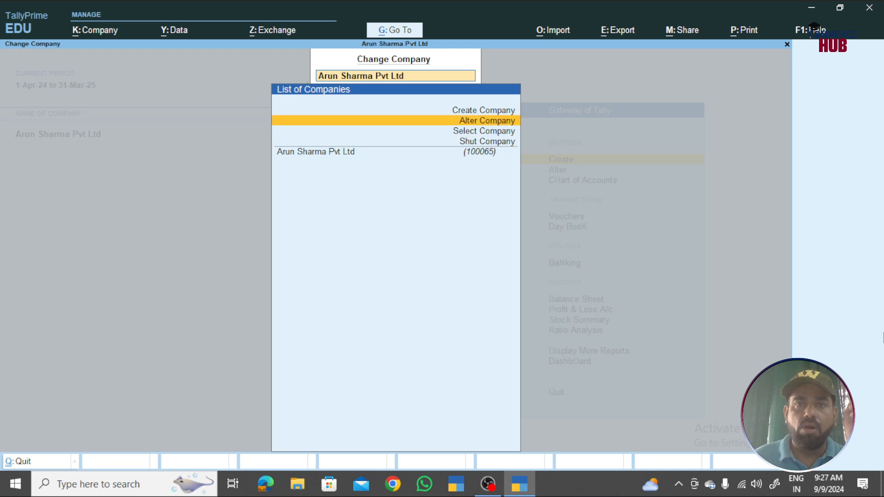
key(Return)
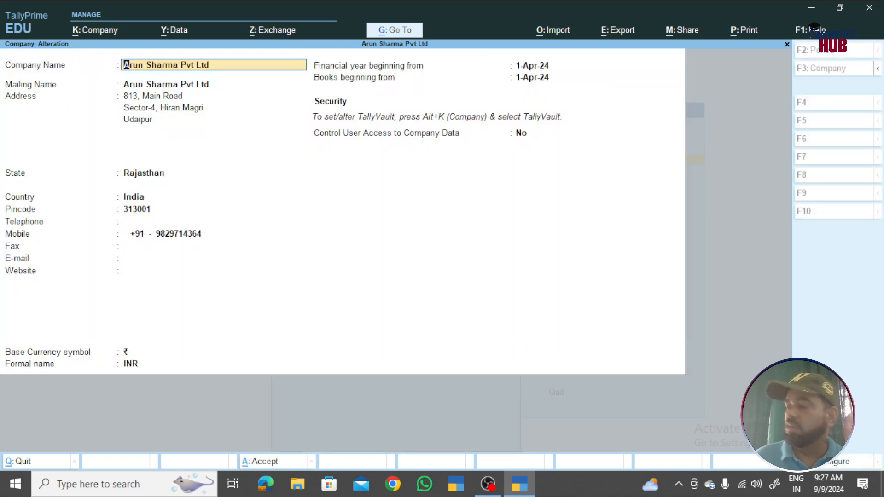
key(alt+d)
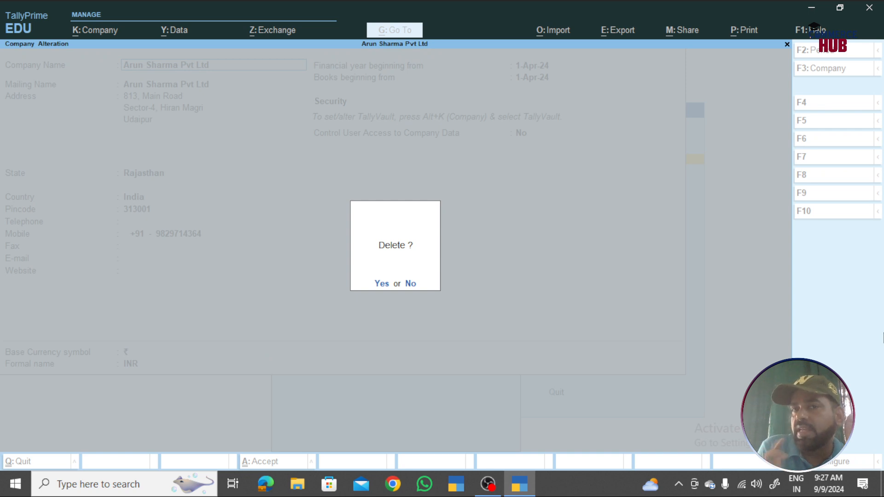
key(Escape)
key(Escape)
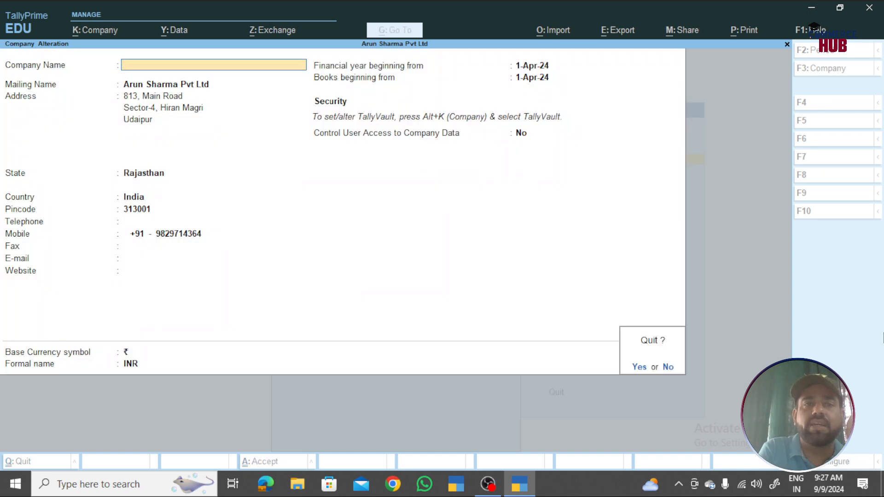
key(y)
key(Escape)
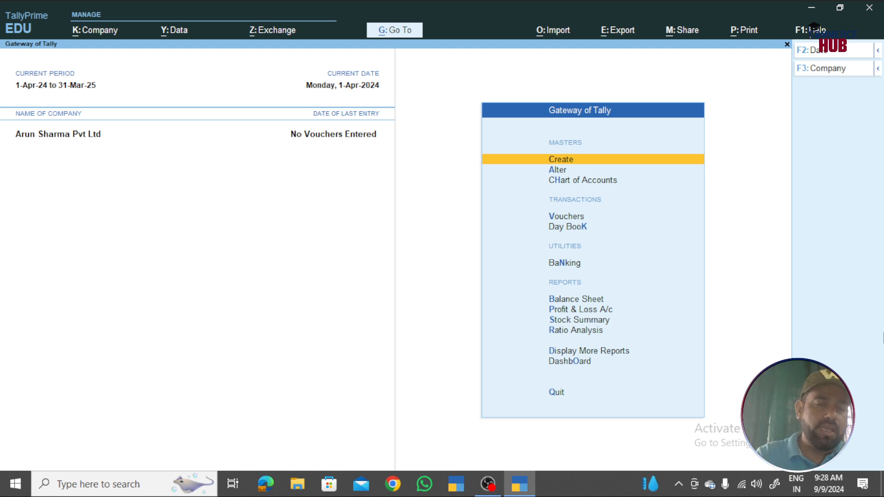
- Load ASHOK PVT.LTD from the List of Companies as a second company
key(F3)
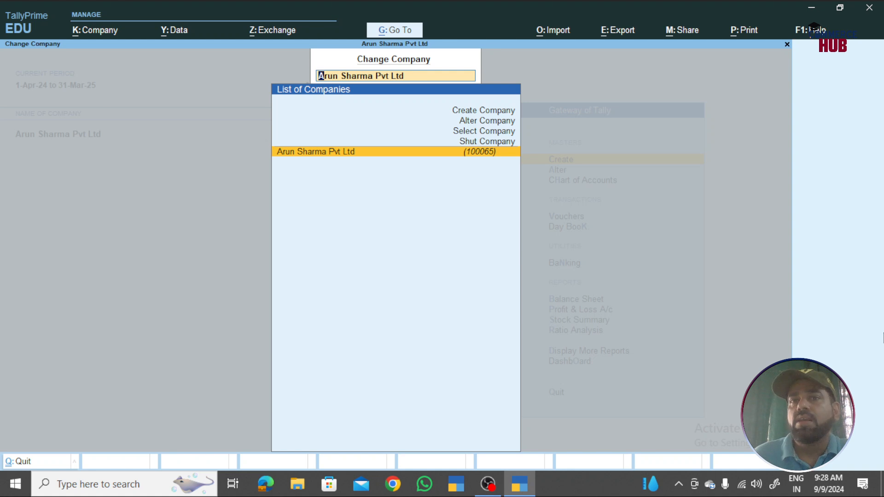
key(Up)
key(Up)
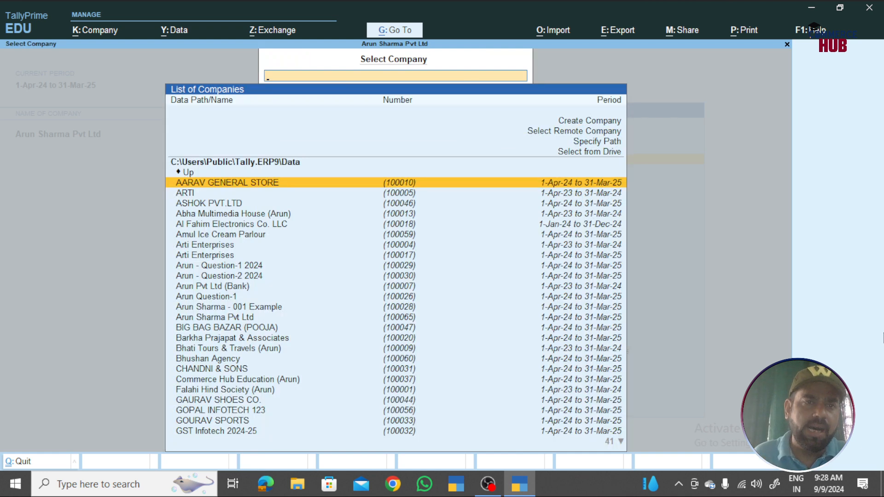
key(Down)
key(Down)
key(Down)
key(Down)
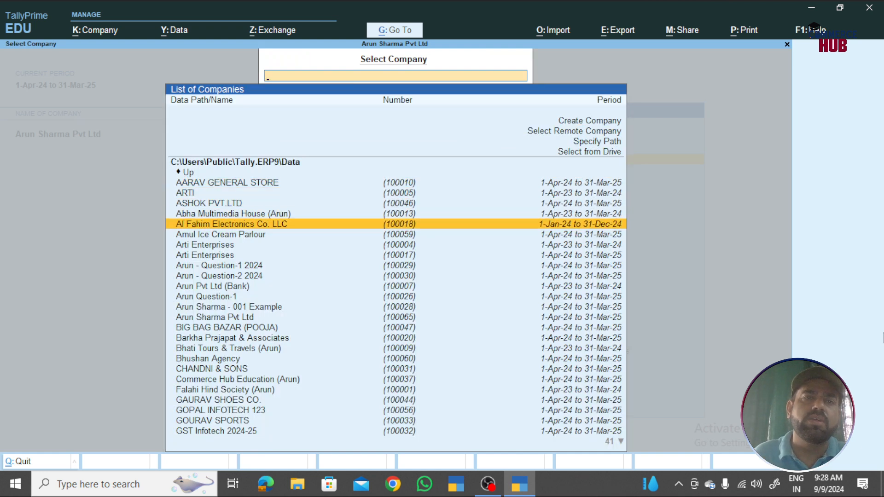
key(Up)
key(Up)
key(Return)
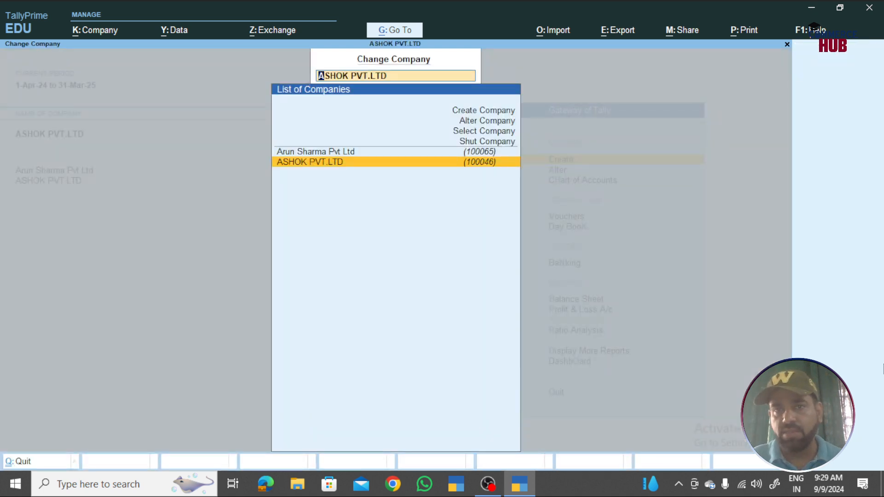
- Look over the full company list, back out, and make Arun Sharma Pvt Ltd current
key(Up)
key(Up)
key(Up)
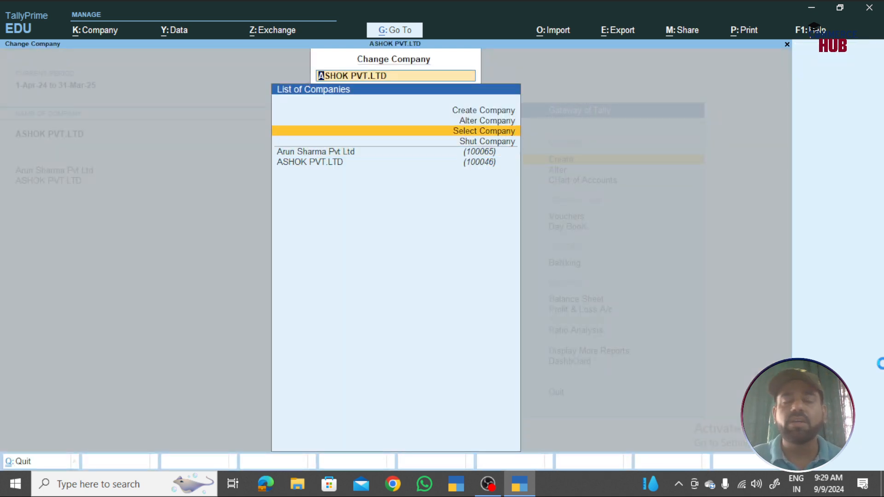
key(Return)
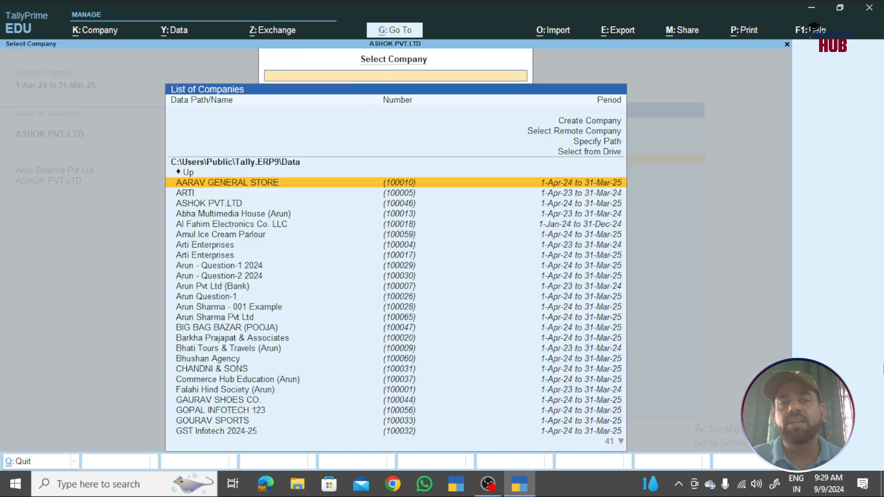
key(Escape)
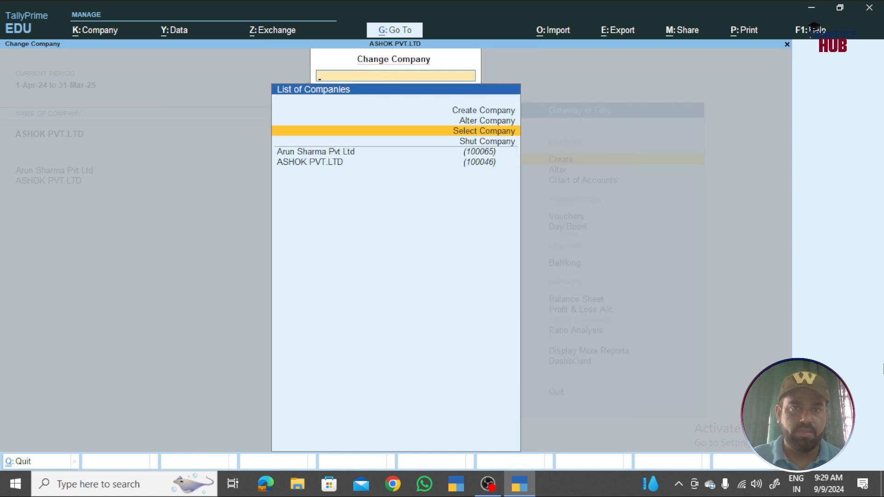
key(Down)
key(Down)
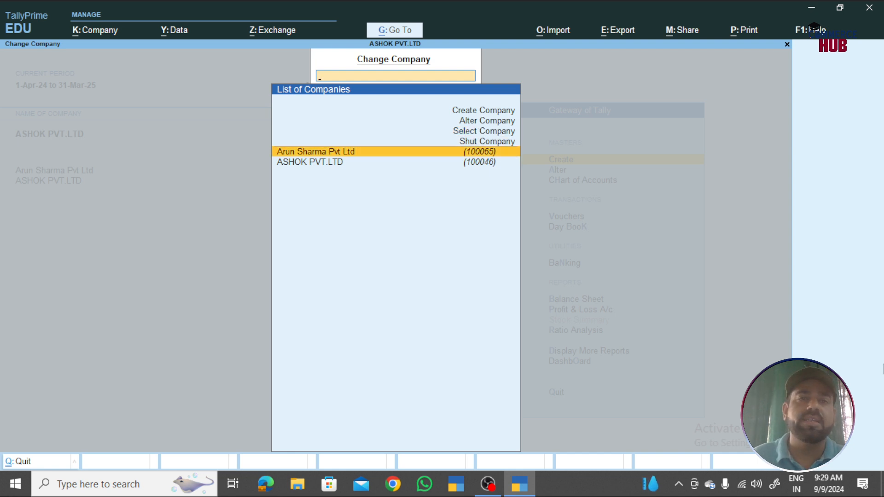
key(Return)
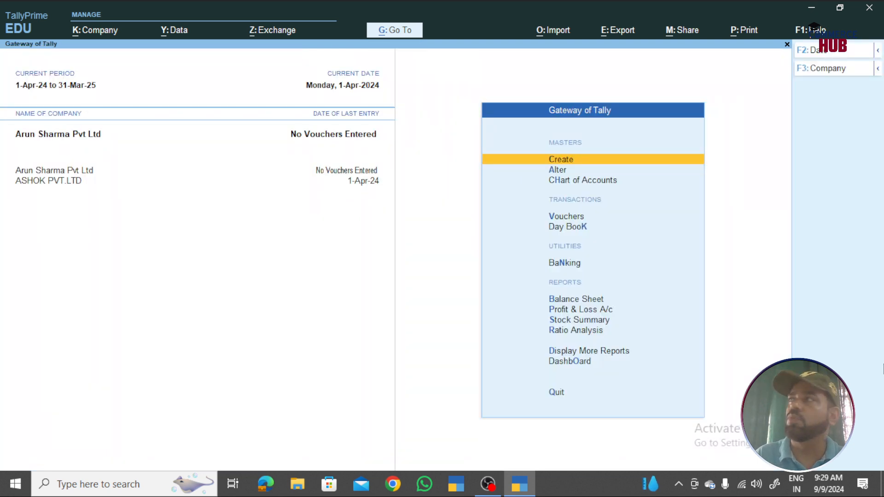
- Switch with F3 to ASHOK PVT.LTD, then back to Arun Sharma Pvt Ltd
key(F3)
key(Down)
key(Return)
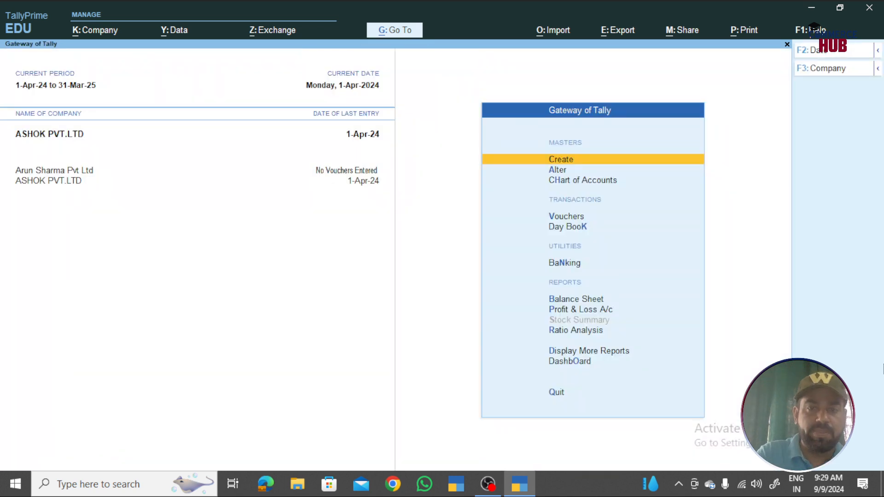
key(F3)
key(Up)
key(Return)
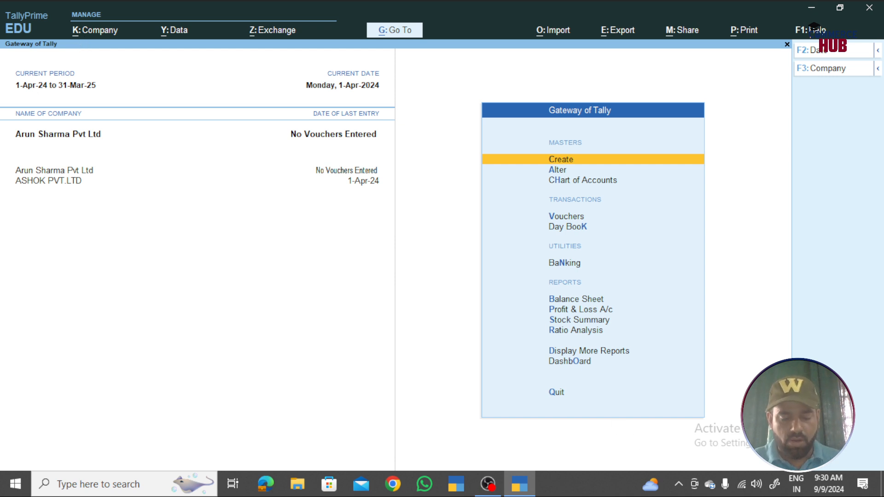
- Browse the Alt+K Company options, then bring up F11 Company for Features listing both companies
key(alt+k)
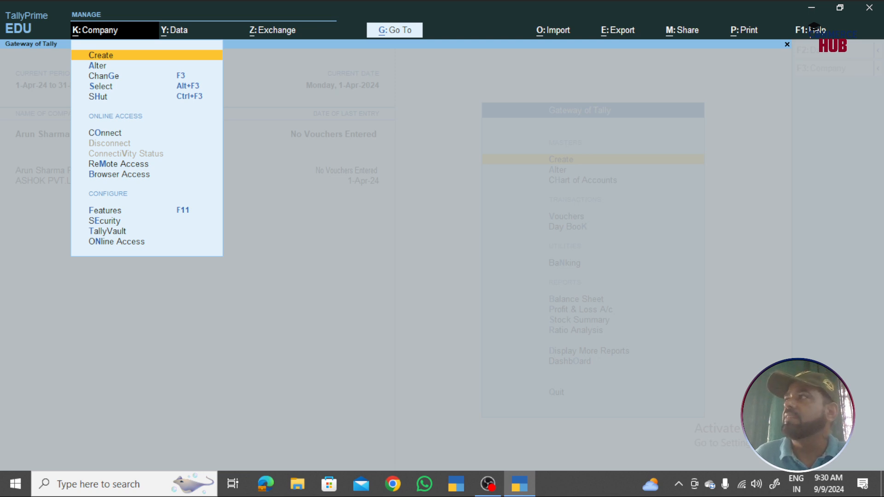
key(Down)
key(Down)
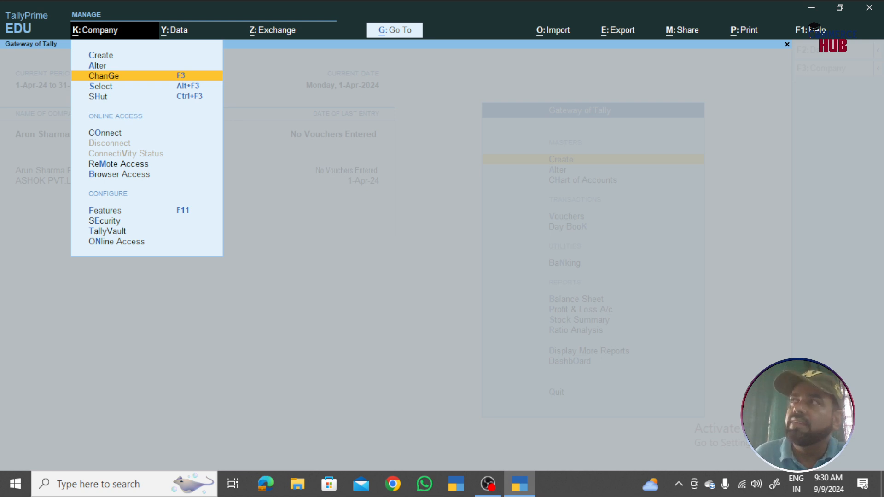
key(Down)
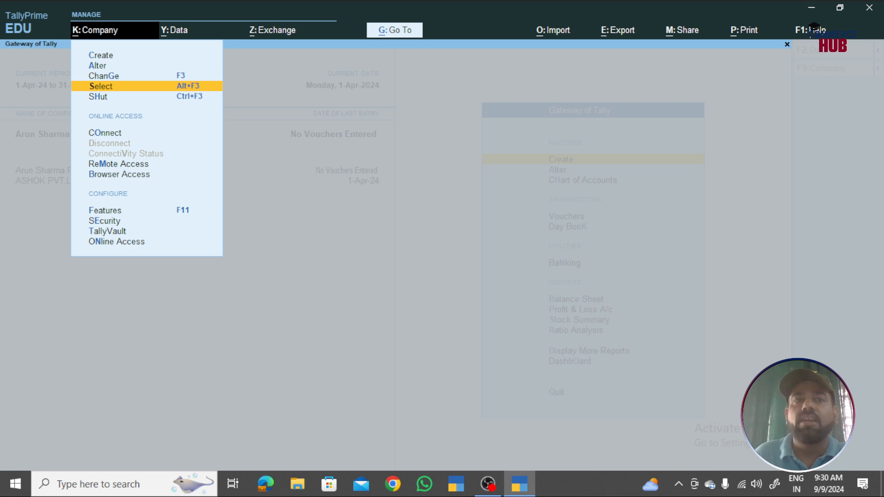
key(Up)
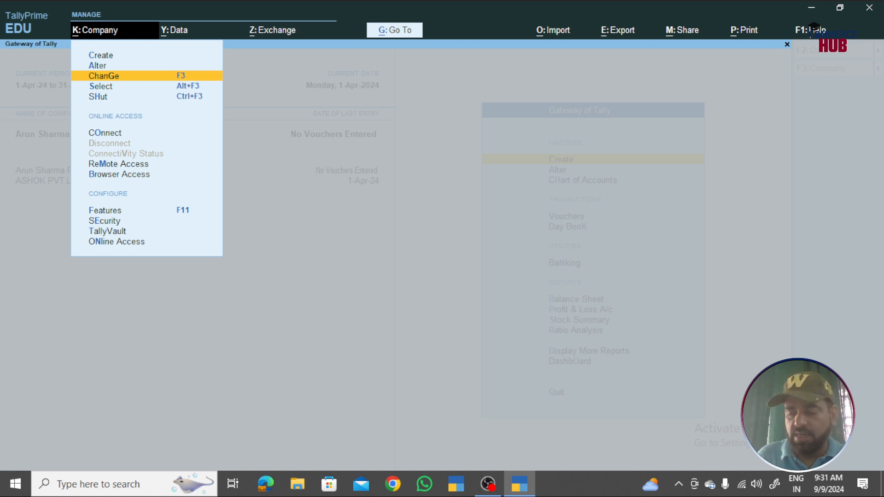
key(Down)
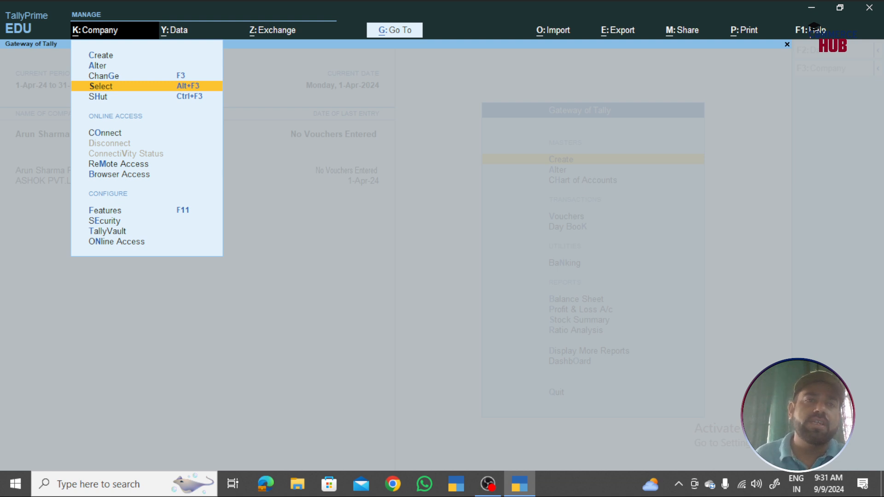
key(Down)
key(Down)
key(Down)
key(Down)
key(Down)
key(Down)
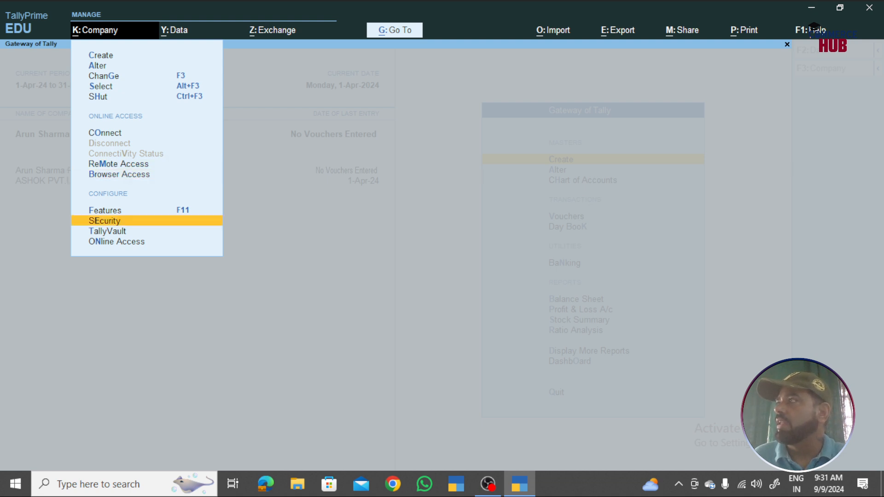
key(Up)
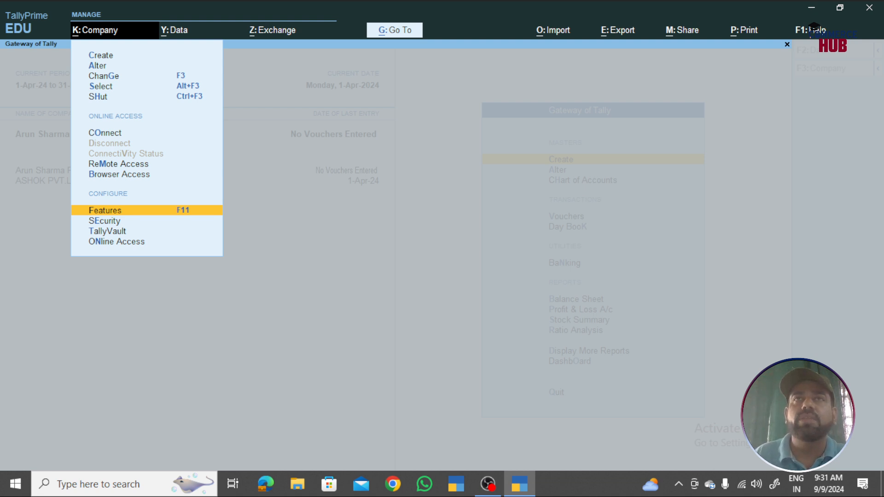
key(Escape)
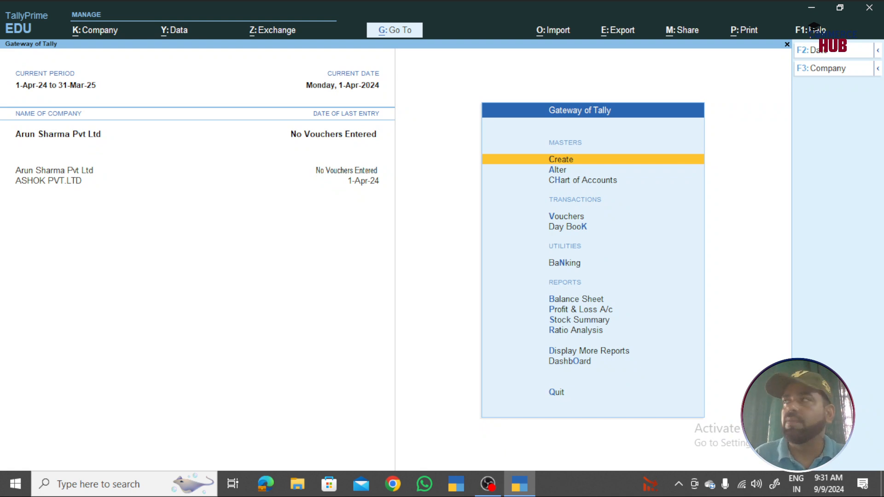
key(F11)
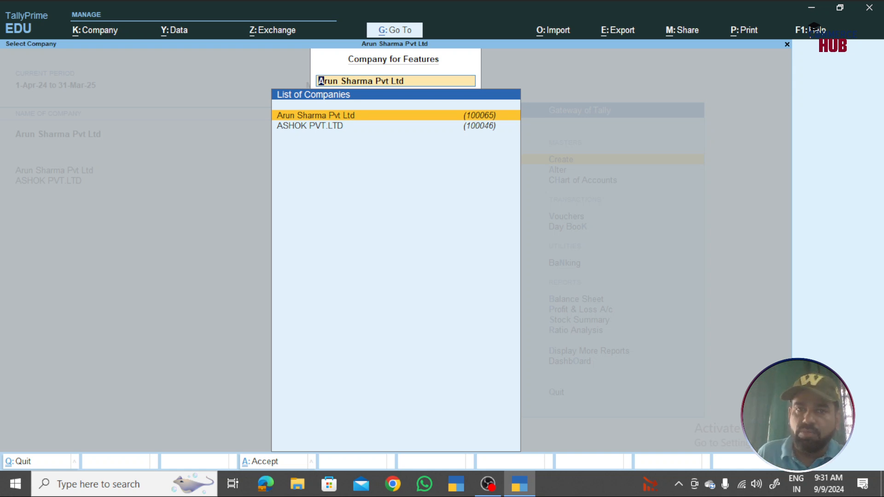
- Review Arun Sharma Pvt Ltd's features down to Enable Batches, then quit without changes
key(Return)
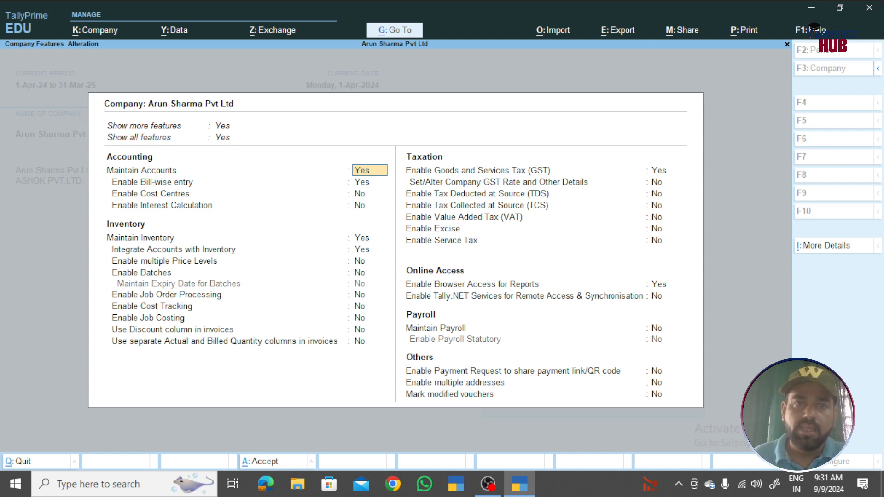
key(Return)
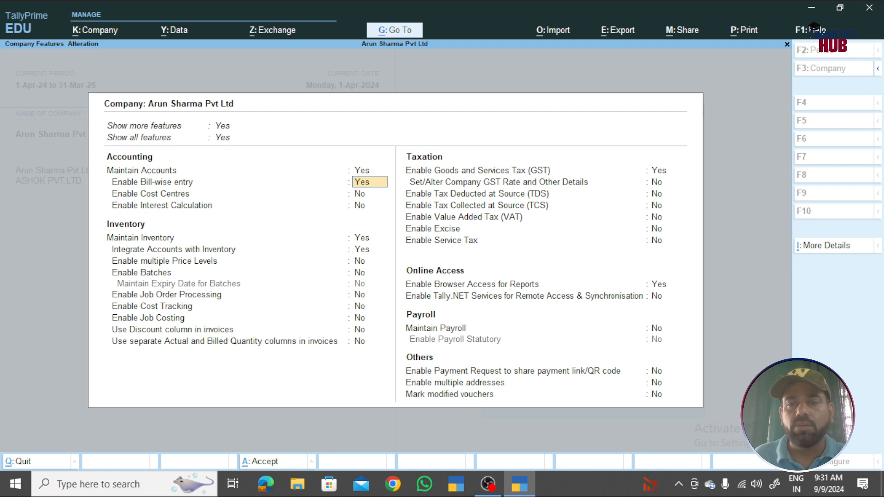
key(Return)
key(Return)
key(Return)
key(Return)
key(Return)
key(Return)
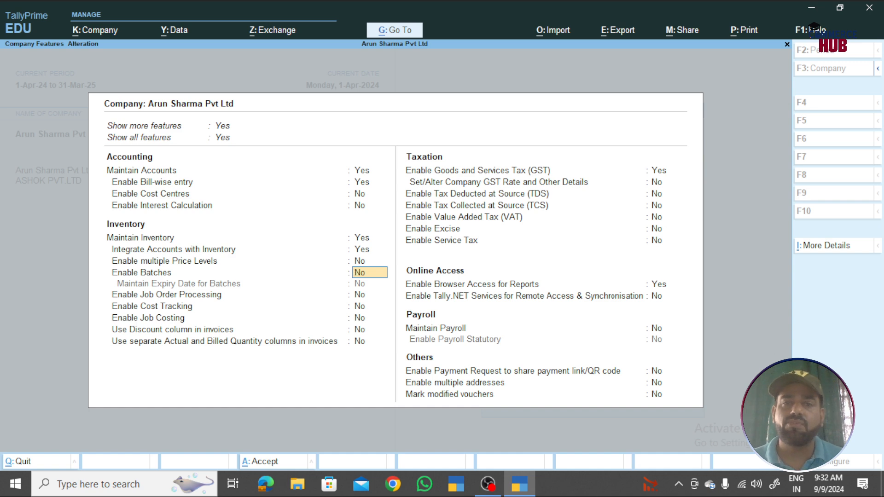
key(Escape)
key(Escape)
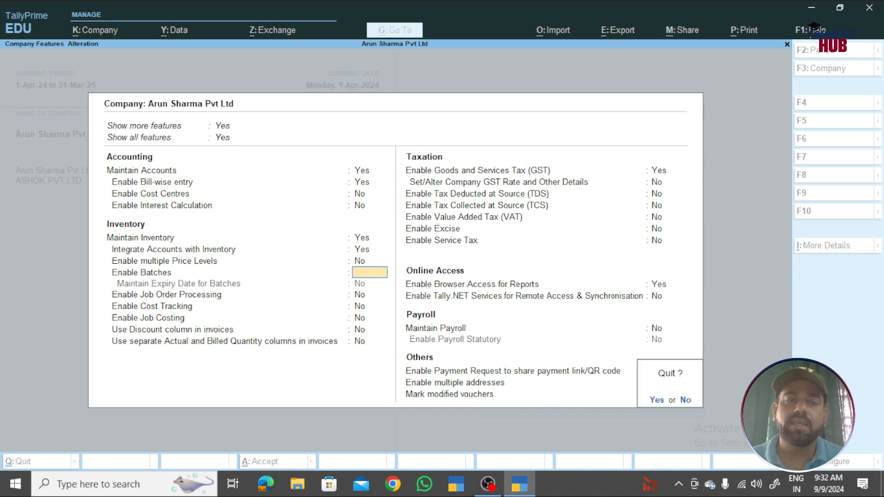
key(Return)
key(Escape)
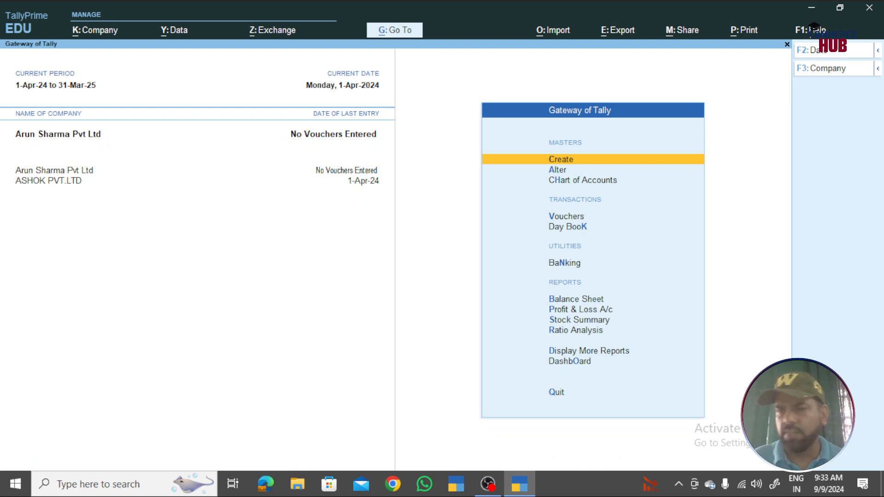
- Open a new Payment voucher from Vouchers
key(Down)
key(Down)
key(Down)
key(Down)
key(Up)
key(Return)
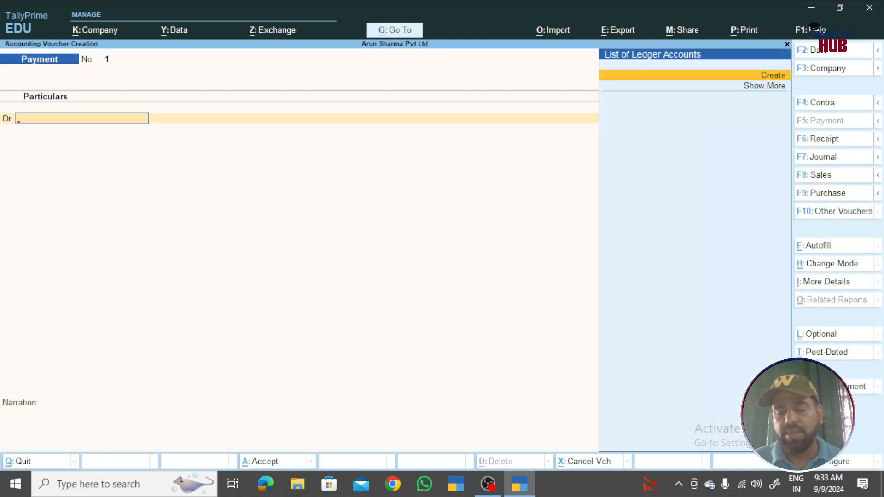
- Glance at company features, then show the voucher Configuration with Use Cr/Dr set to Yes
key(F11)
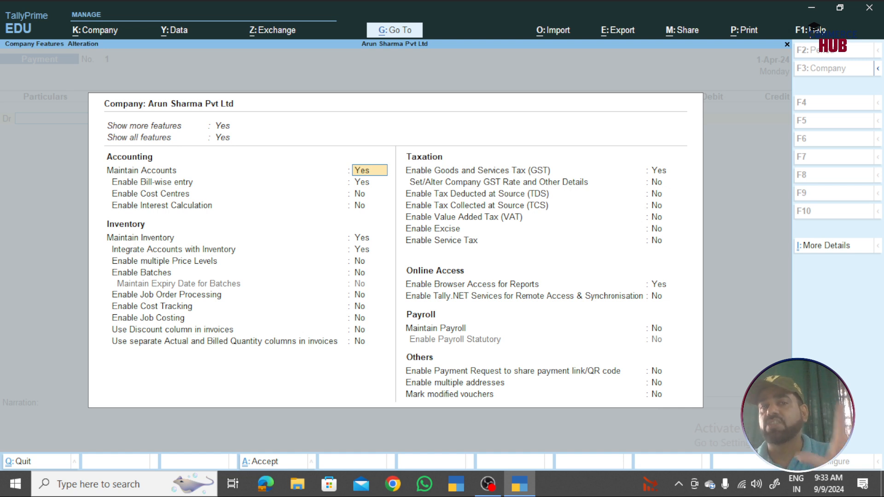
key(space)
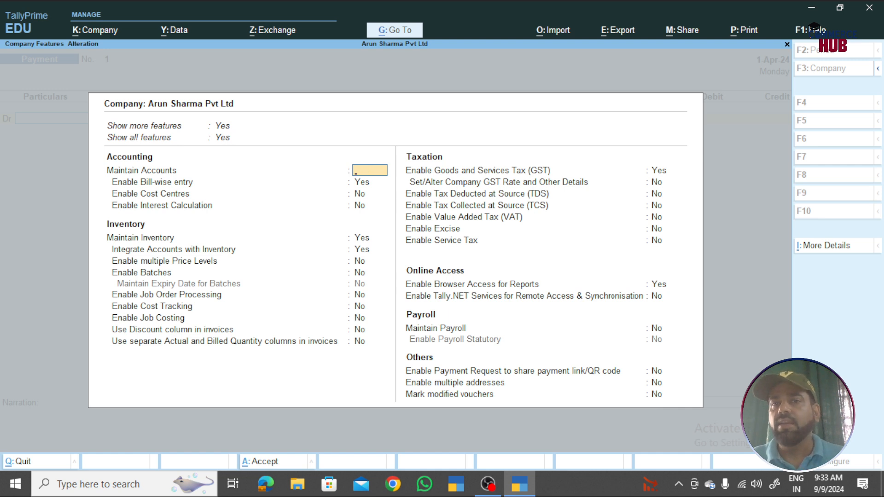
key(Escape)
key(Return)
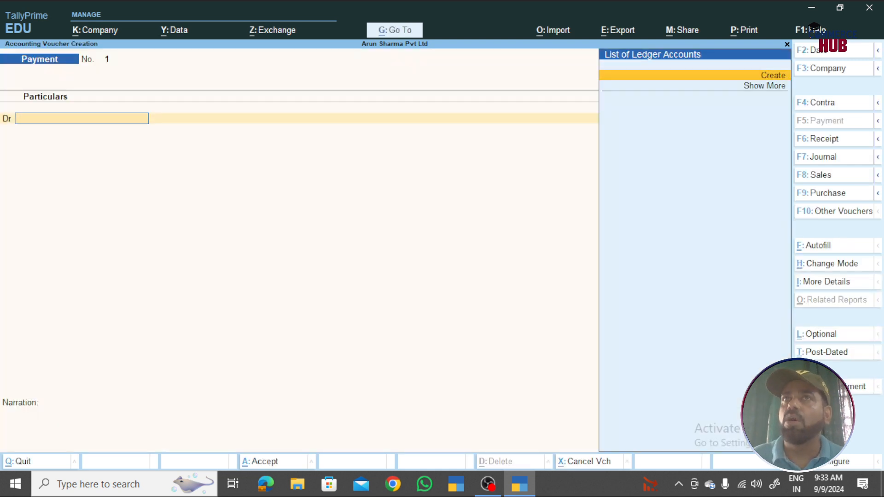
key(F12)
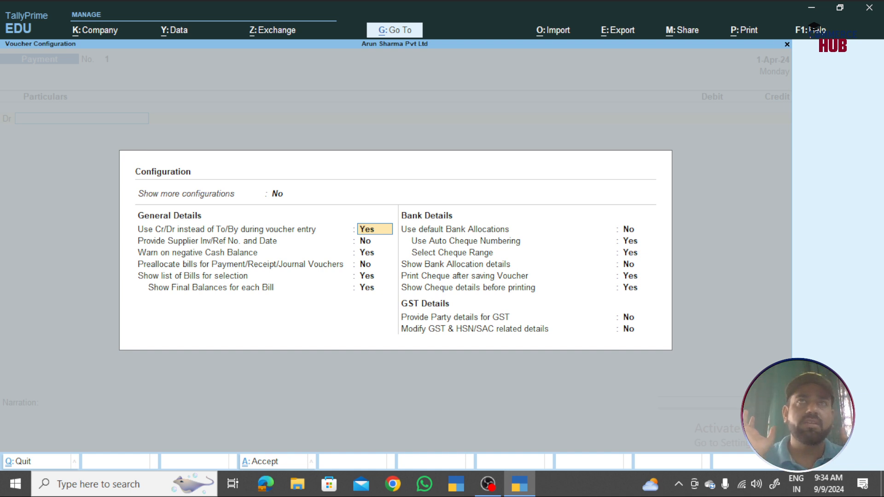
- Leave the Payment voucher and its configuration, then open Banking > Cheque Printing
key(Escape)
key(Escape)
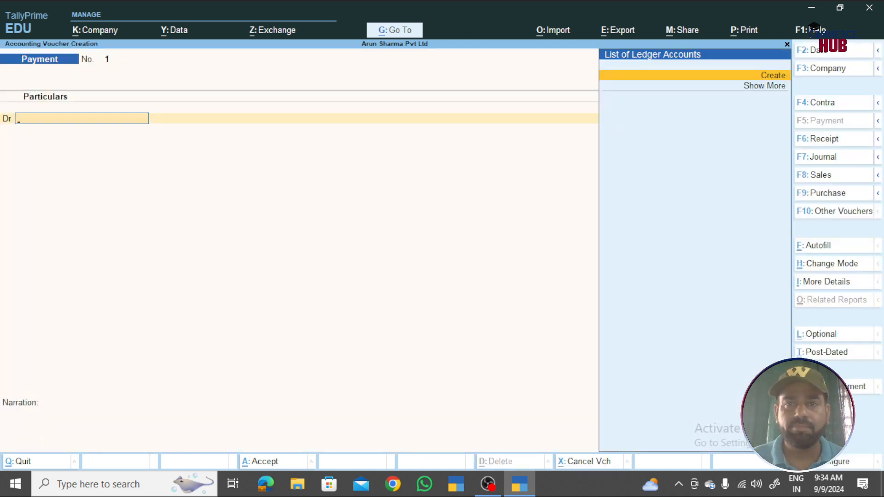
key(Escape)
key(Down)
key(Down)
key(Down)
key(Up)
key(Return)
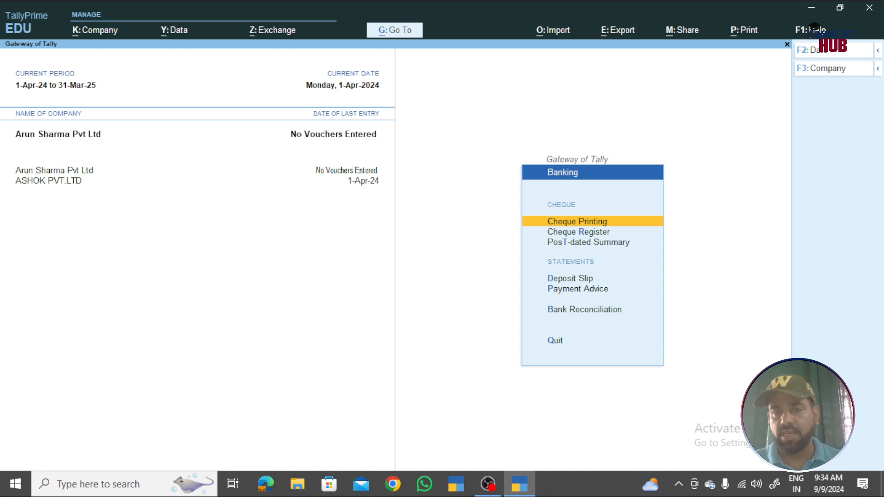
key(Return)
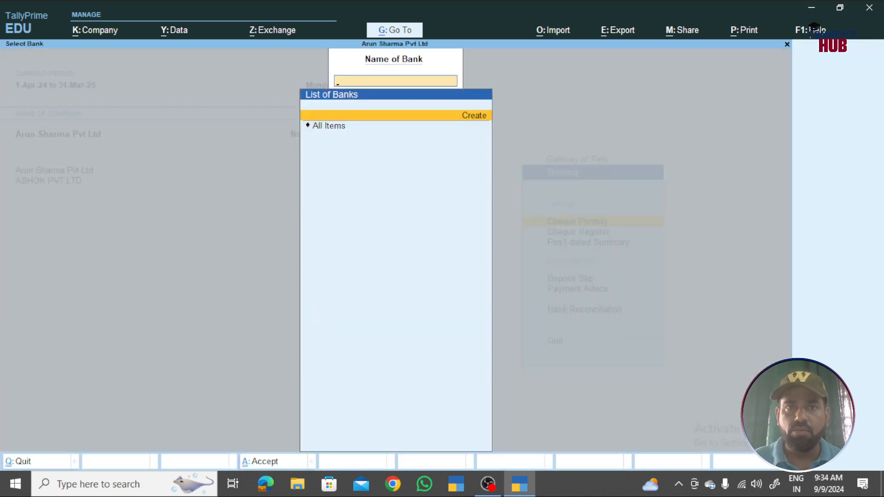
- Abandon the new bank ledger form unsaved, then open the Balance Sheet as at 1-Apr-24
key(Return)
key(F12)
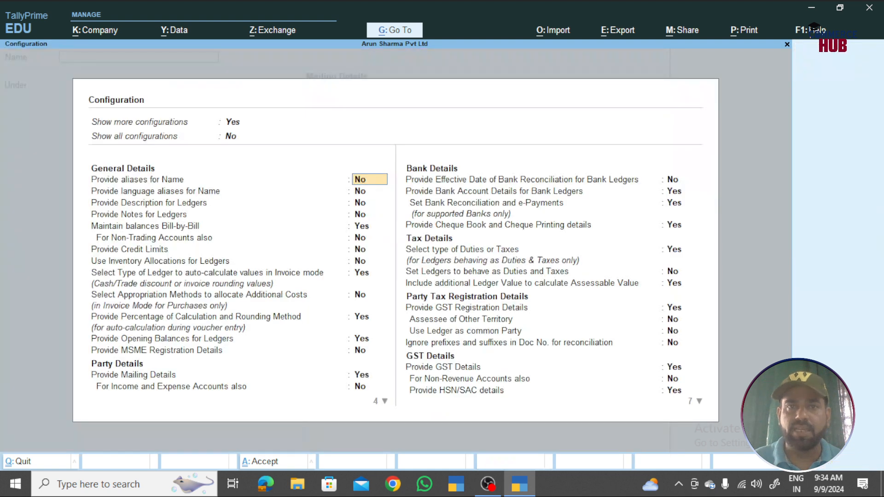
key(Escape)
key(Escape)
key(y)
key(Escape)
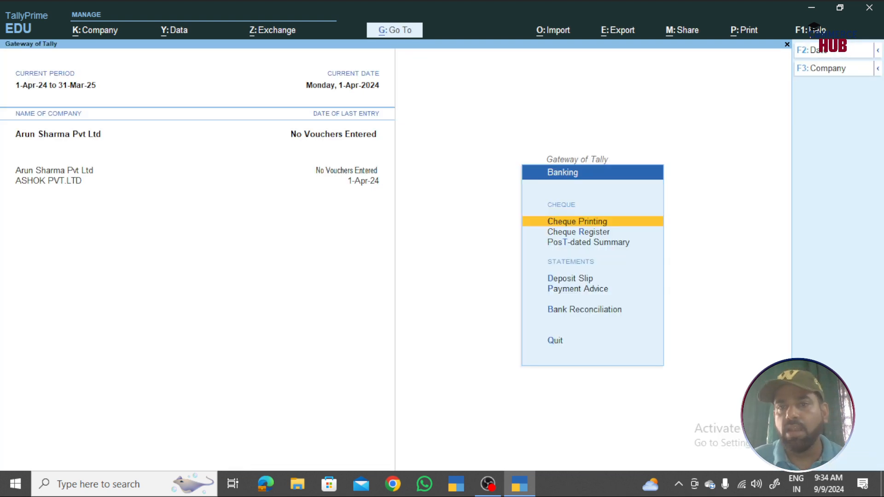
key(Escape)
key(Down)
key(Return)
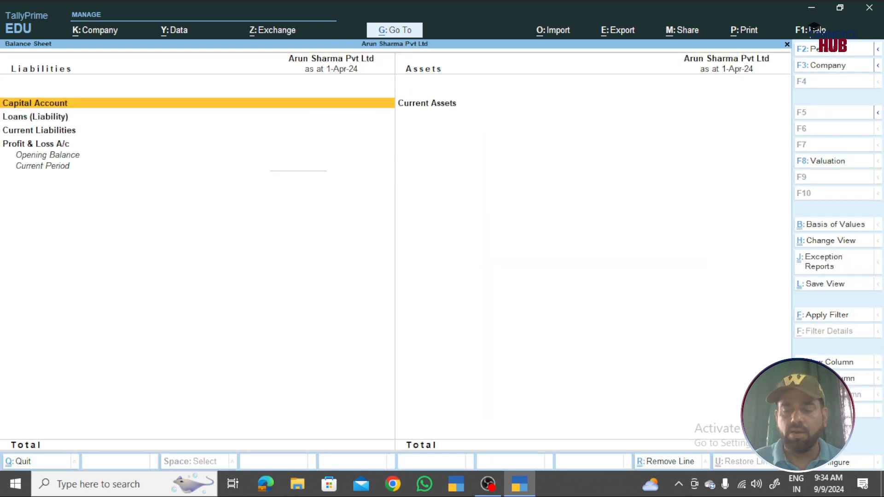
- Check the Balance Sheet's F12 display configuration and close it unchanged
key(F12)
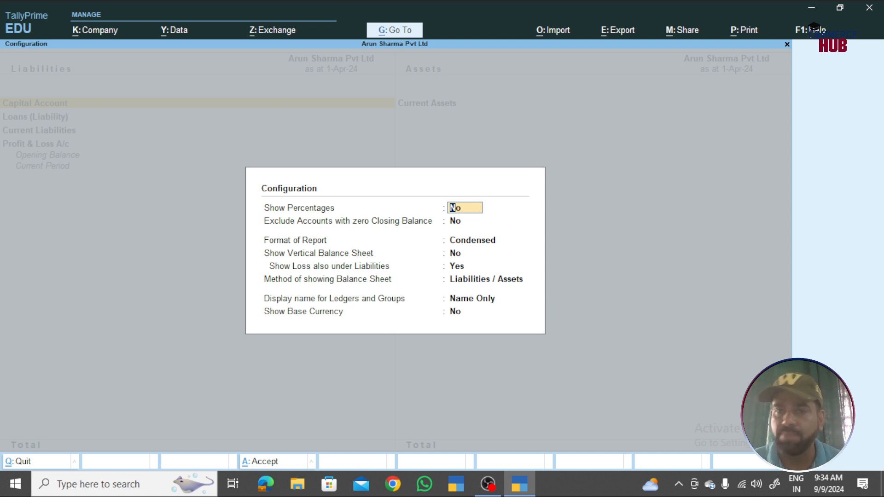
key(Escape)
key(Escape)
key(Escape)
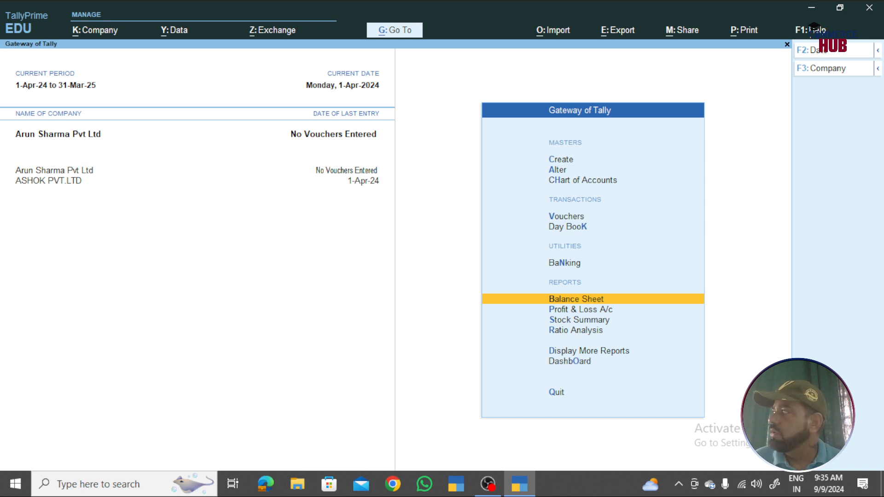
- Open and abandon a blank Create > Ledger form, then start Payment voucher No. 1 dated 1-Apr-24
key(Up)
key(Up)
key(Up)
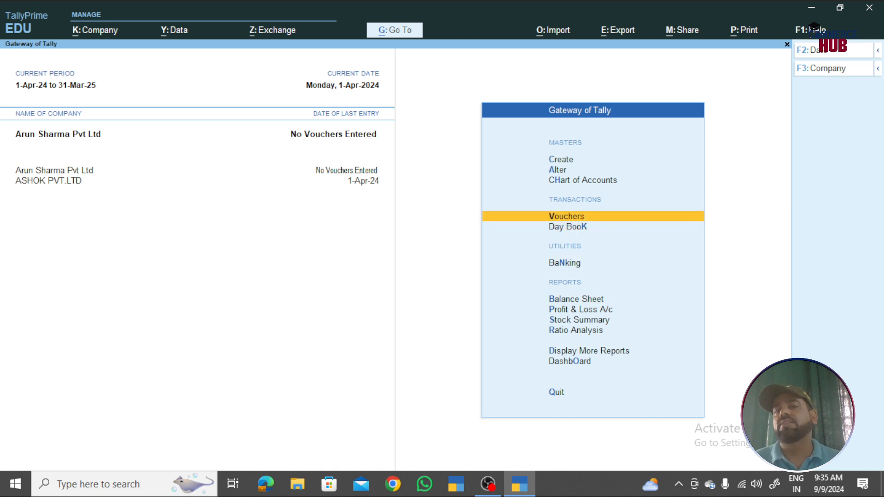
key(Up)
key(Up)
key(Up)
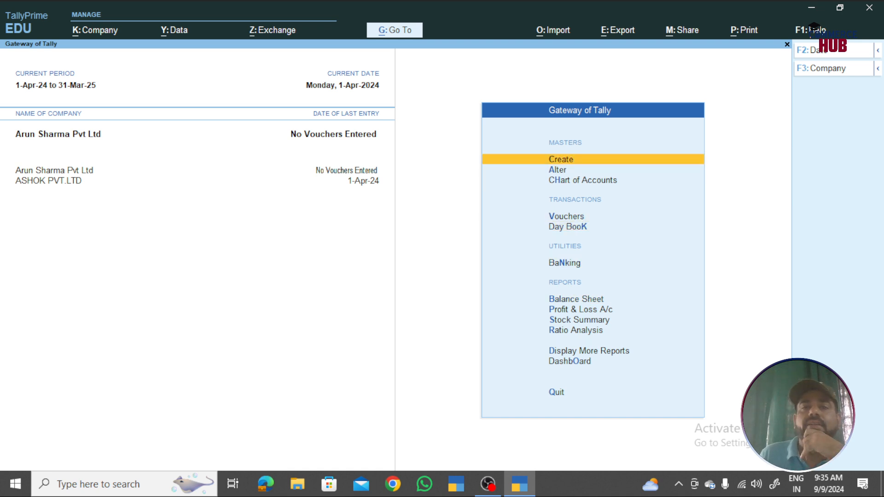
key(Return)
key(Down)
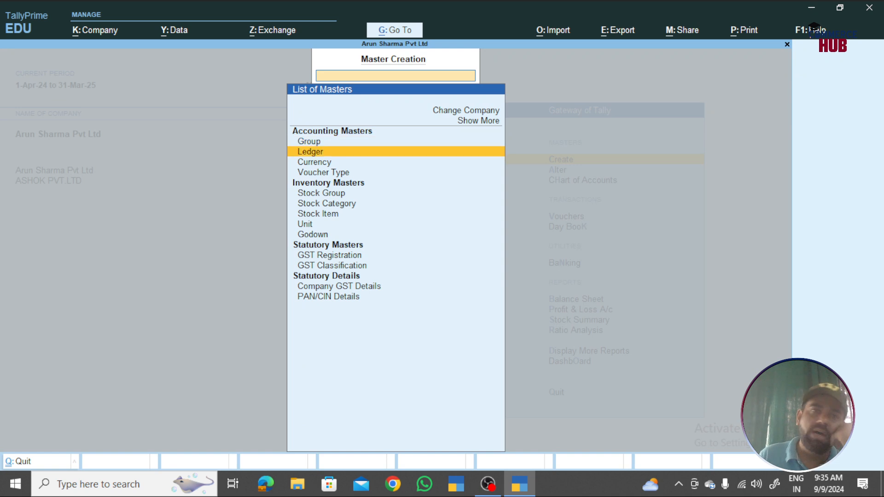
key(Return)
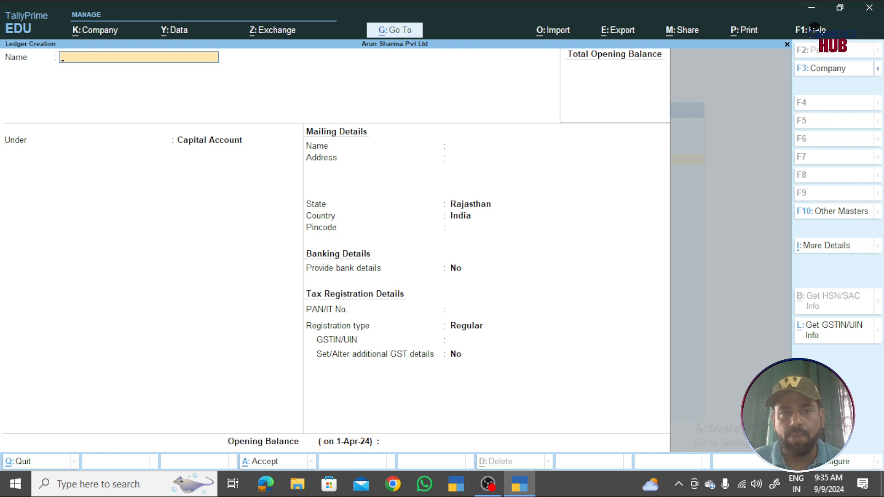
key(Escape)
key(y)
key(Escape)
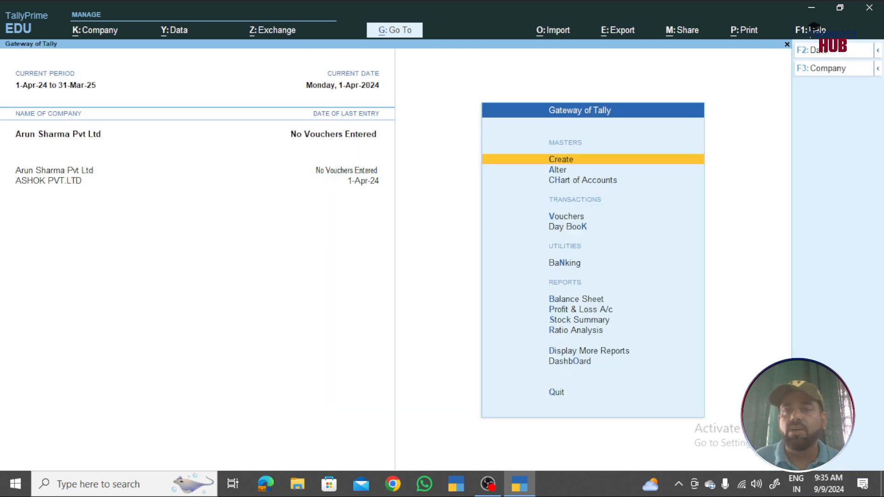
key(Down)
key(Down)
key(Down)
key(Return)
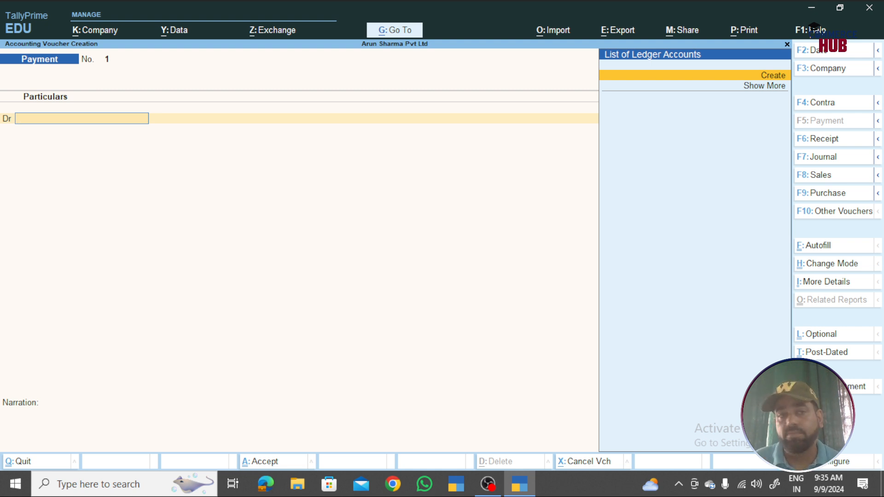
- Create a Salary ledger under Indirect Expenses and debit it 5,000
key(alt+c)
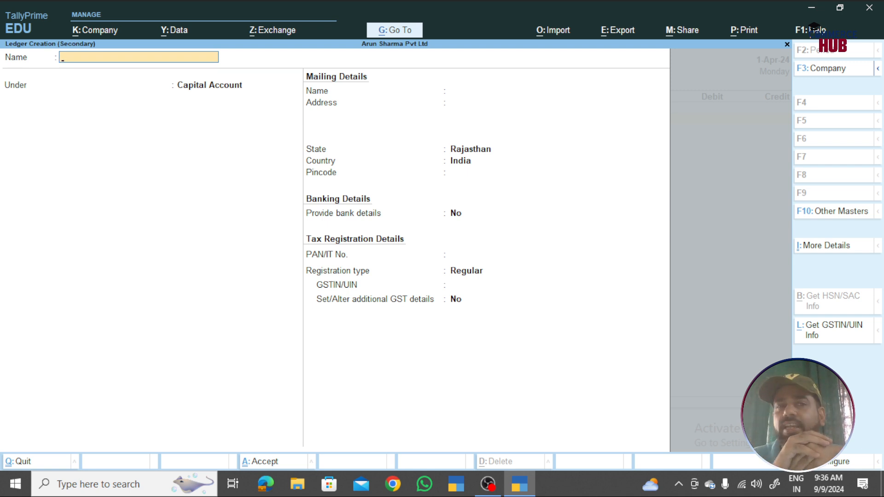
text(Salary)
key(Return)
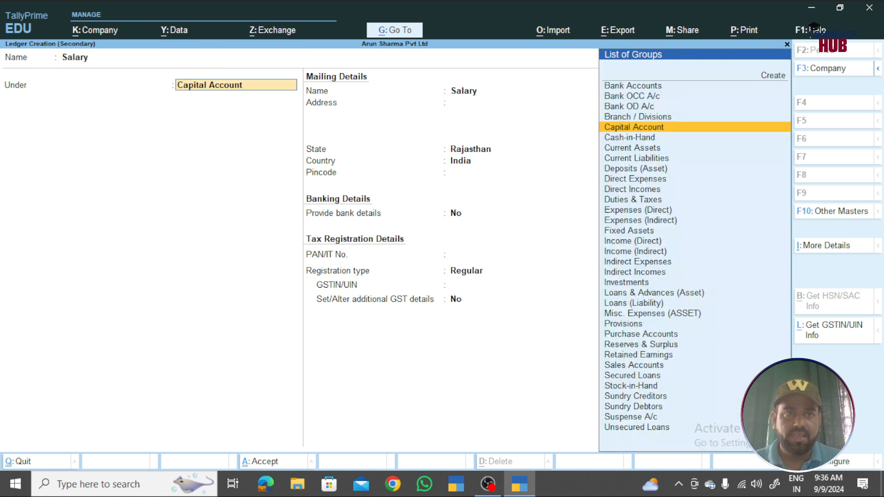
text(Indi)
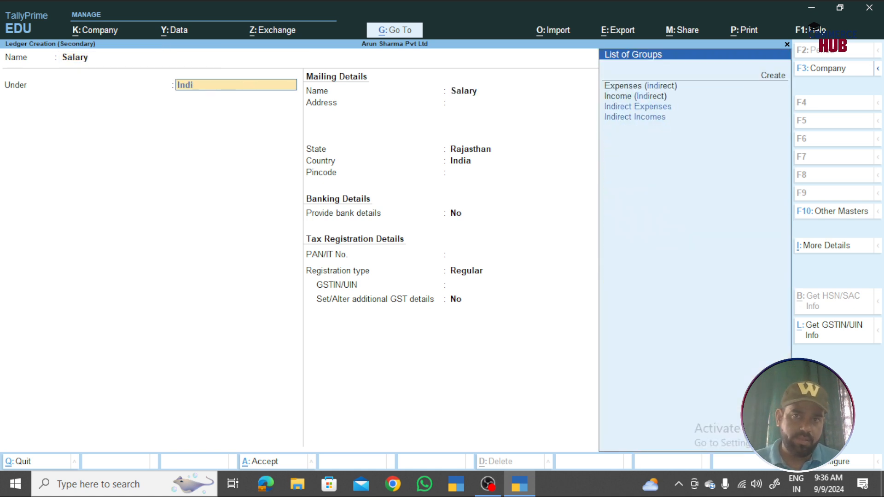
key(Down)
key(Down)
key(Return)
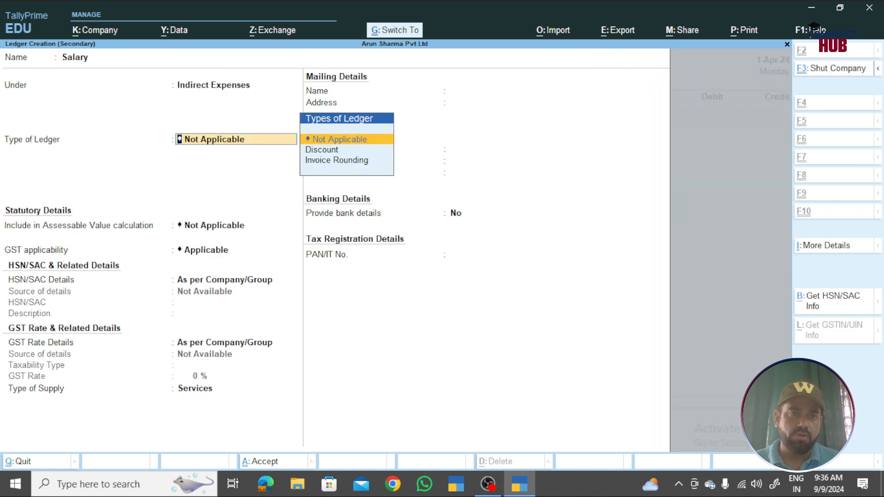
key(ctrl+a)
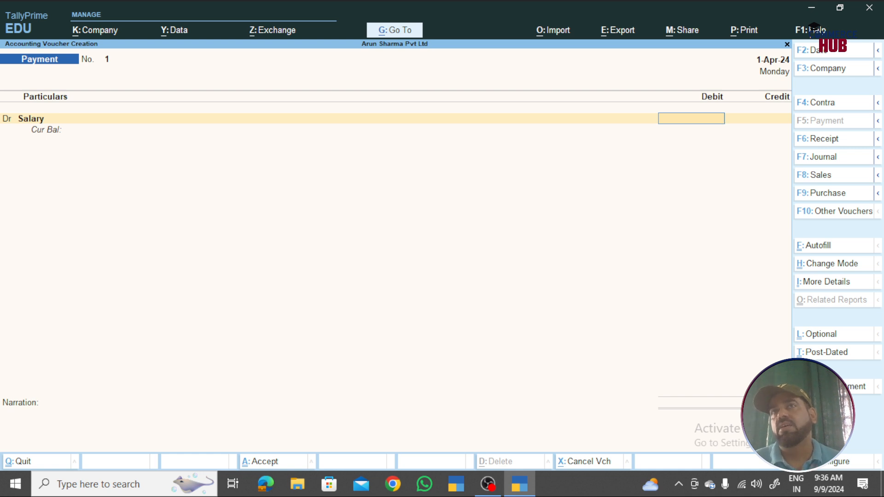
text(5000)
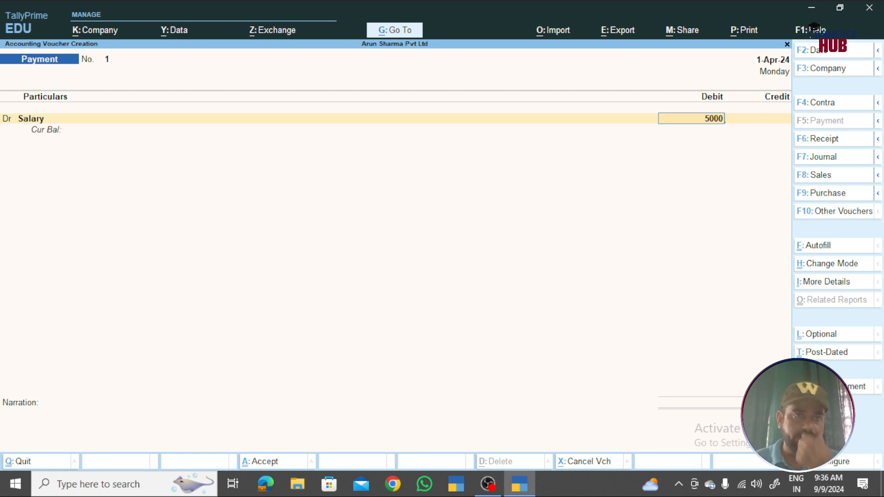
key(Return)
- Credit a new BANK ledger under Bank Accounts 5,000 and save Payment voucher No. 1
key(Return)
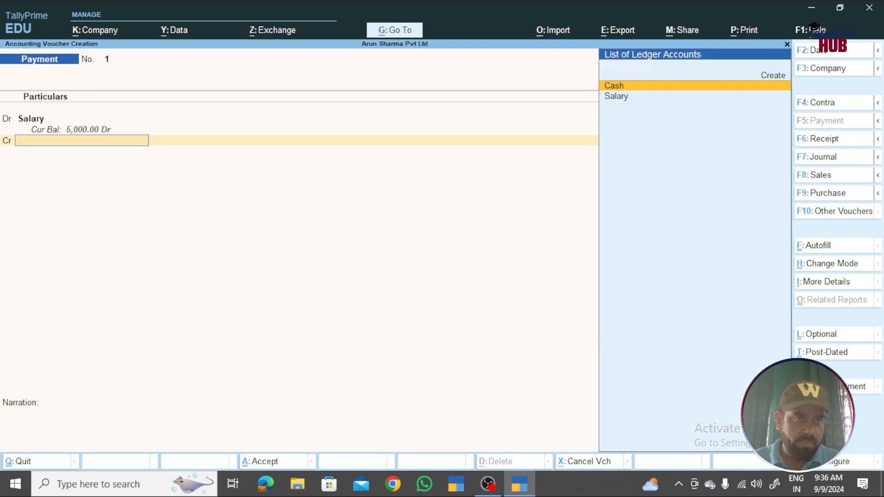
key(alt+c)
text(Bank)
key(Return)
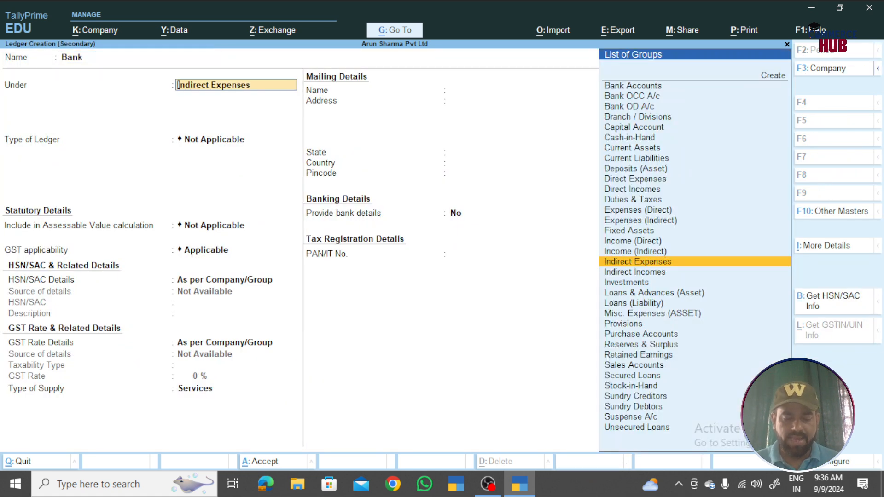
text(Bank)
key(Return)
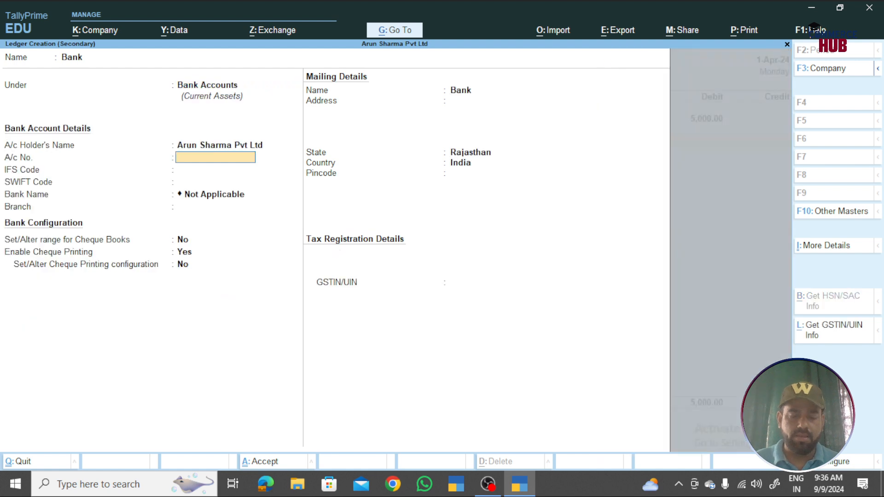
key(ctrl+a)
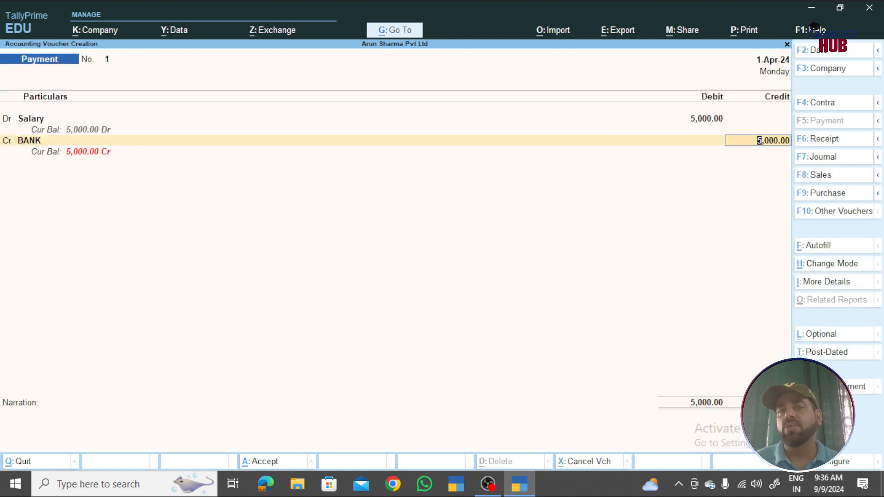
key(Return)
key(ctrl+a)
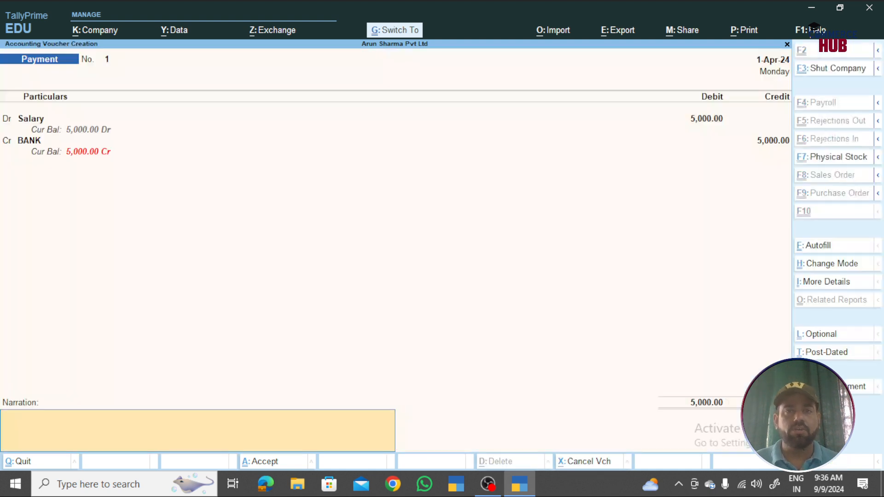
key(Return)
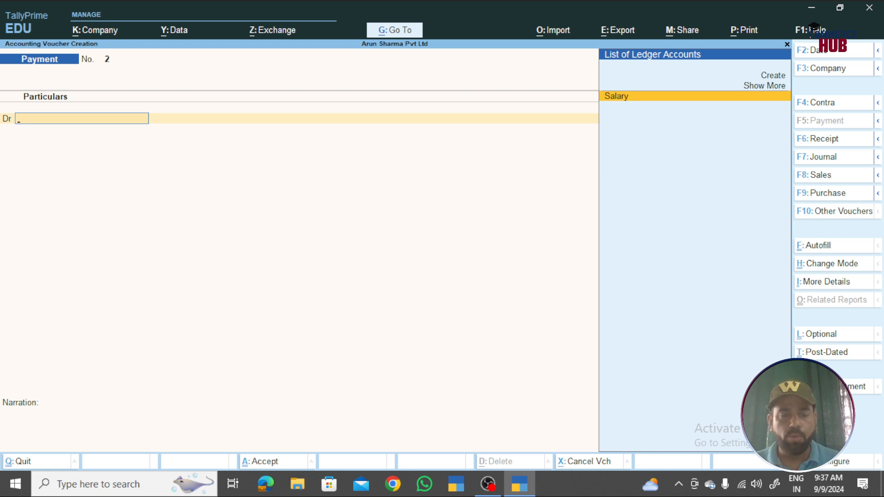
key(F4)
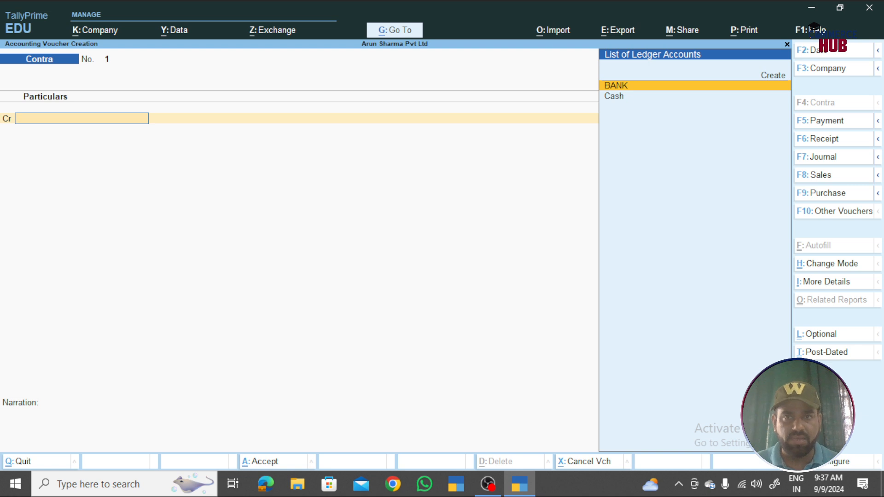
- Save Contra voucher No. 1 moving 5,000 from Cash to BANK, then switch to Payment No. 2
key(Down)
key(Return)
text(5000)
key(Return)
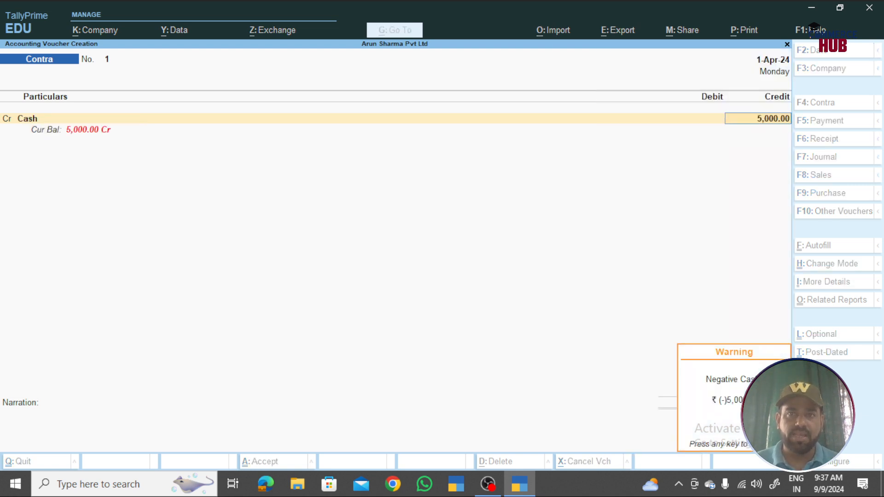
text(Bank)
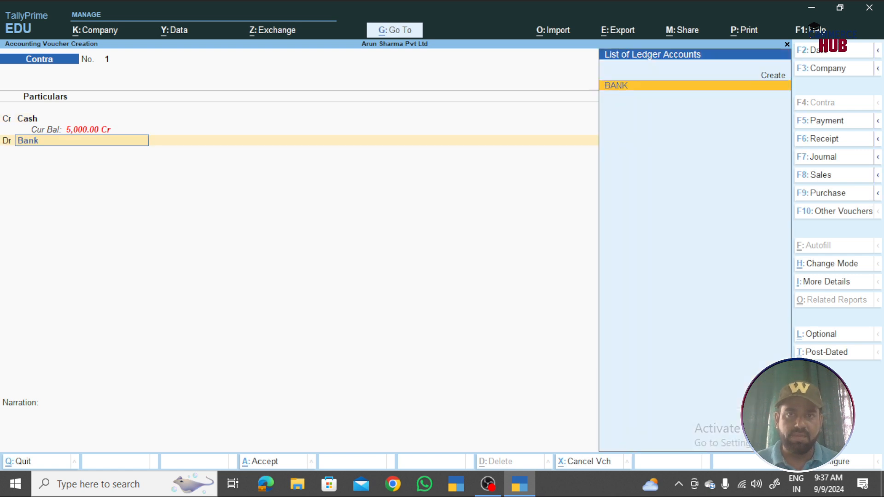
key(Return)
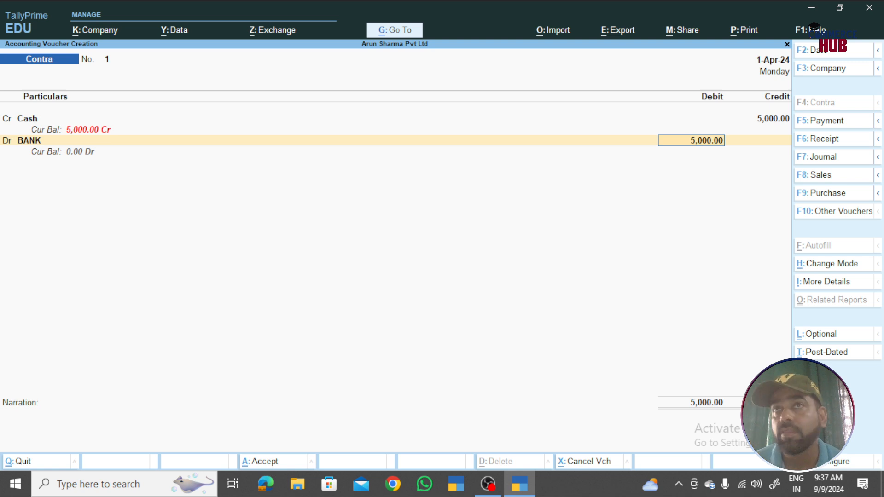
key(Return)
key(Return)
key(Return)
key(ctrl+a)
key(ctrl+a)
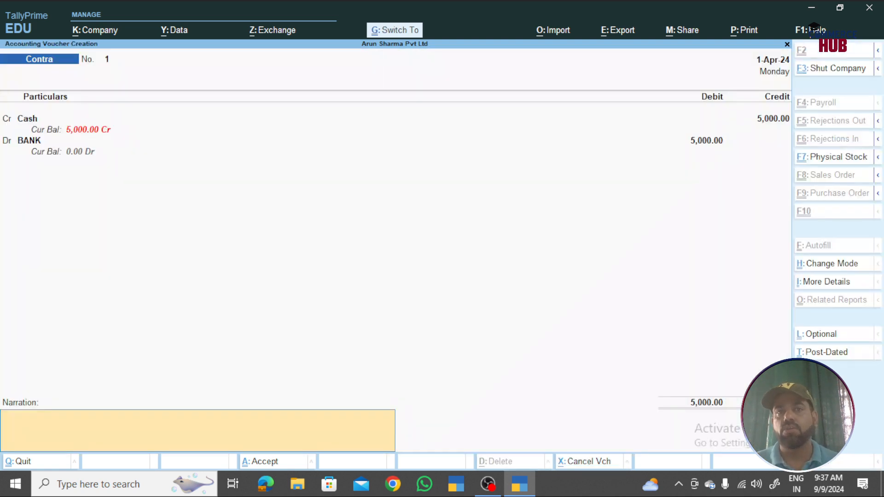
key(ctrl+a)
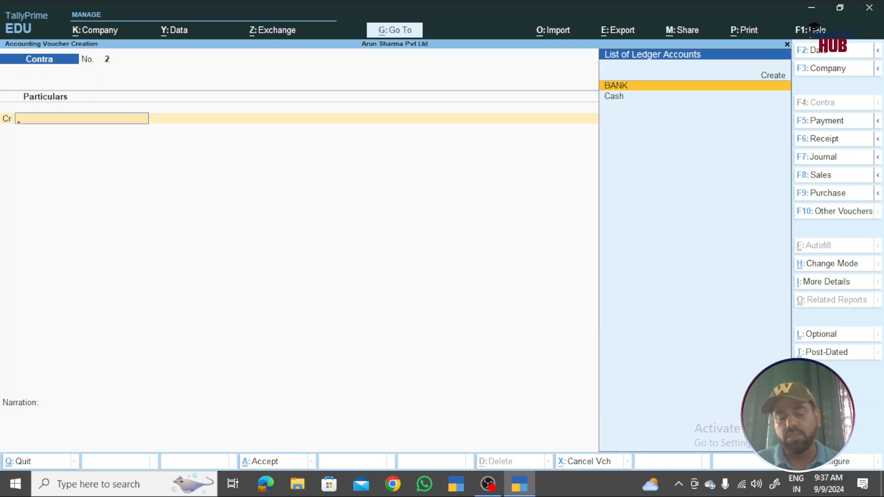
key(F5)
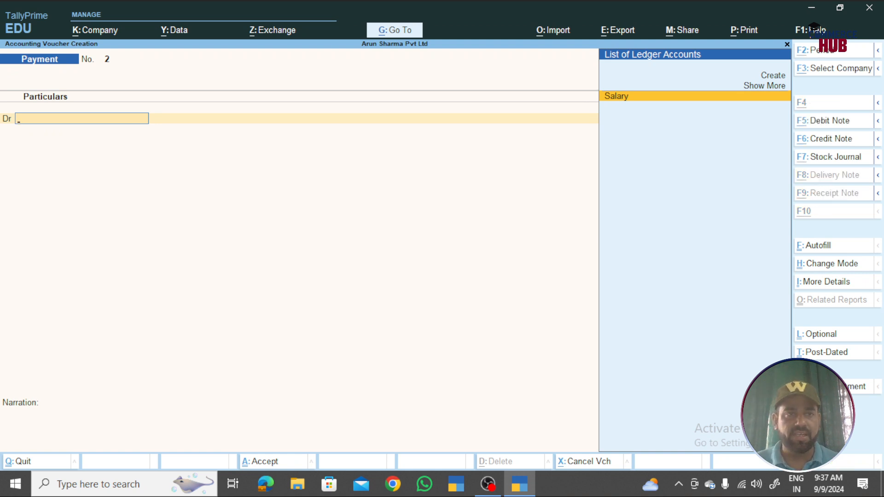
- Create a new Rent ledger under Indirect Expenses from within the payment voucher
key(alt+c)
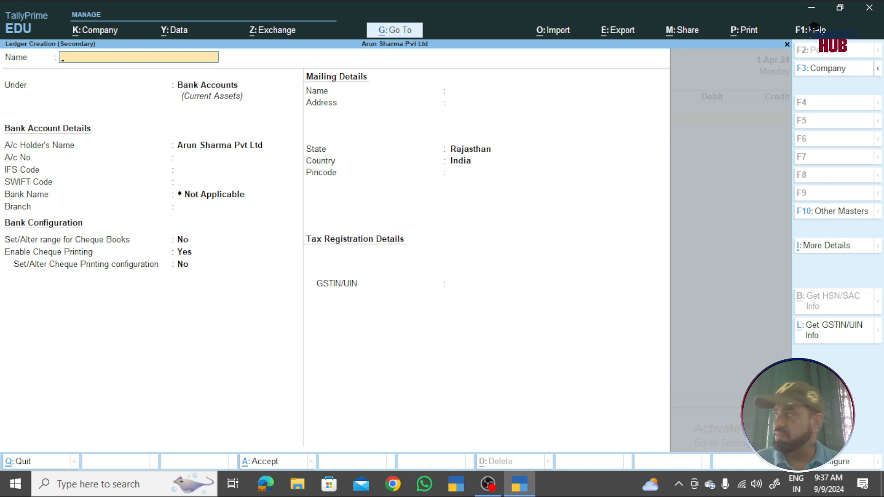
text(Rent)
key(Return)
text(Ind)
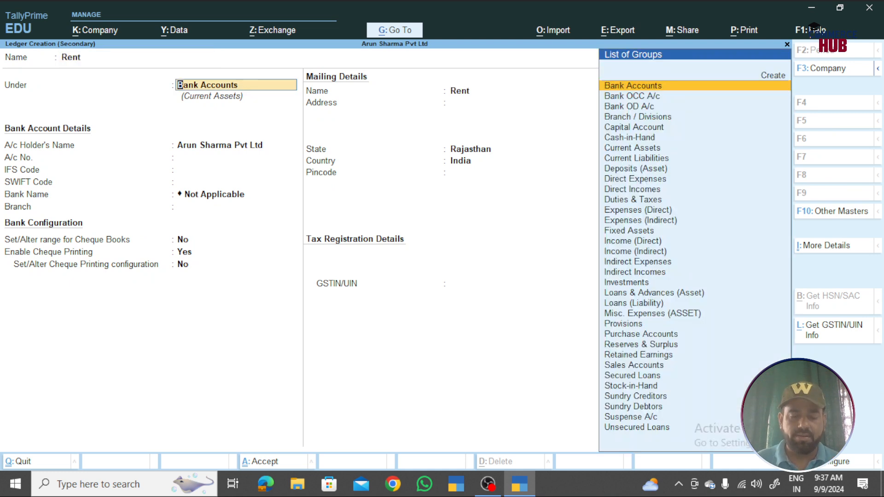
key(Return)
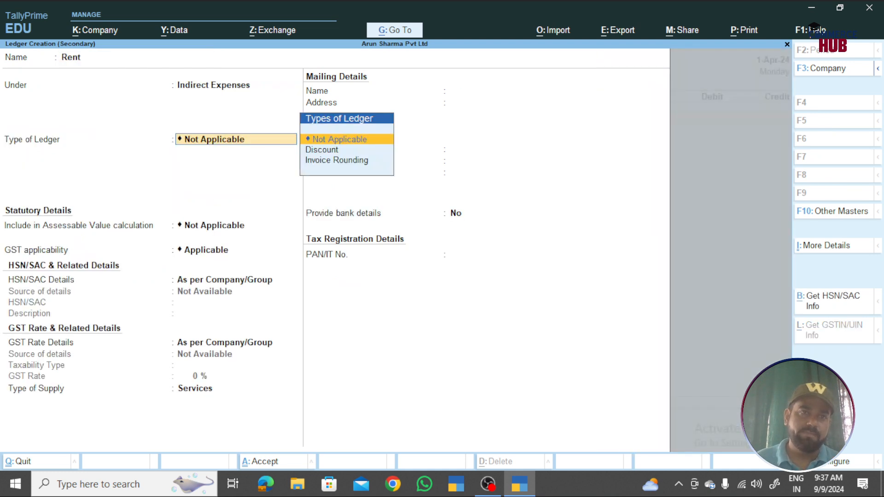
key(ctrl+a)
- Debit Rent 10,000, credit BANK, and save Payment No. 2
text(10000)
key(Return)
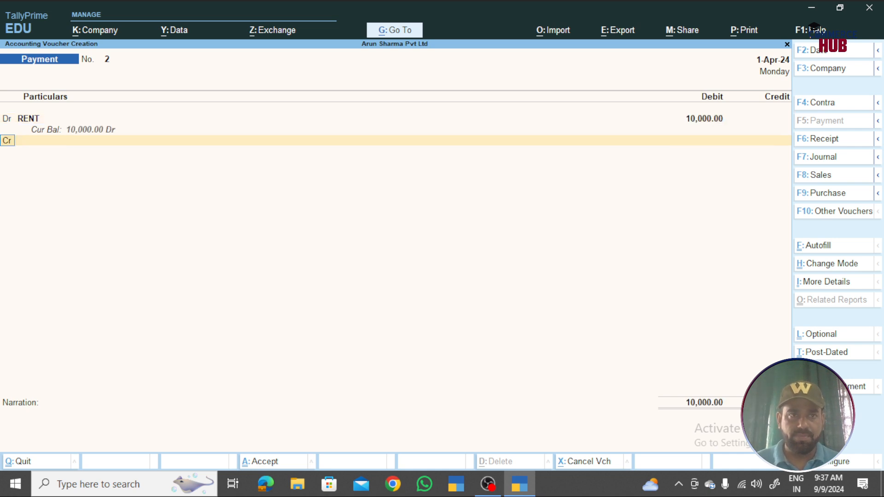
text(Ban)
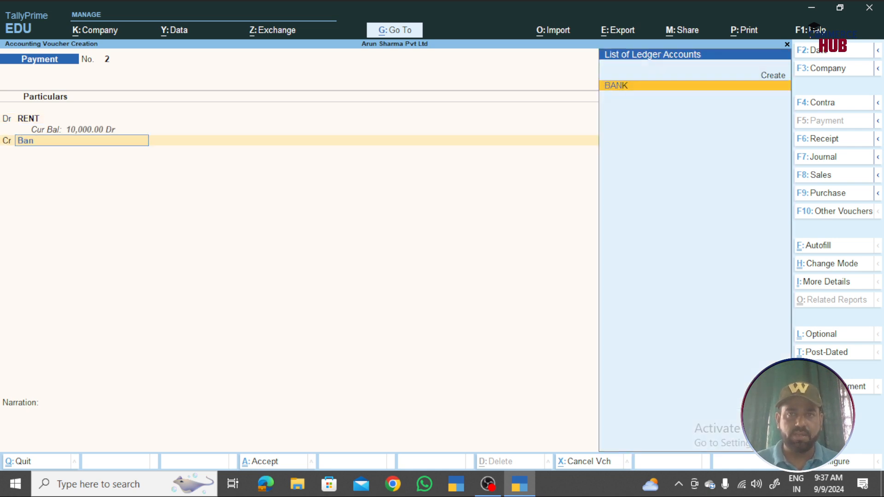
key(Return)
key(ctrl+a)
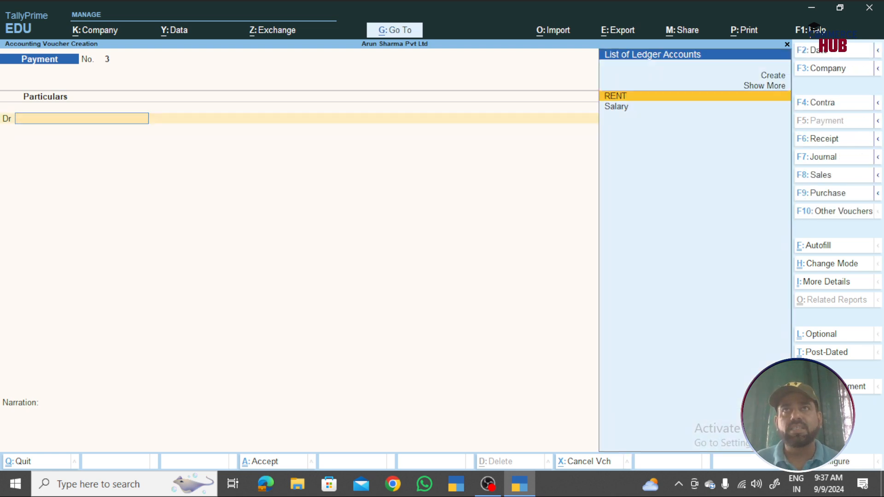
- Switch to a Receipt voucher and create a new Sales ledger under Sales Accounts
key(F6)
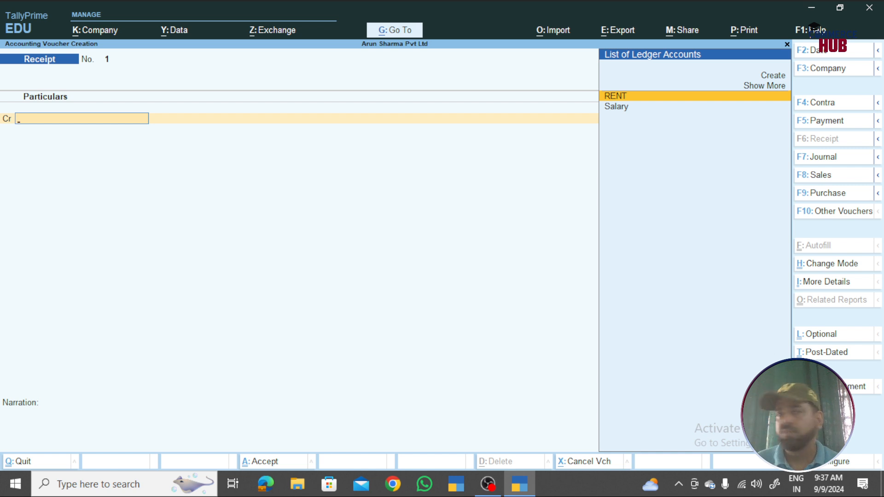
key(alt+c)
text(Sales)
key(Return)
text(Sale)
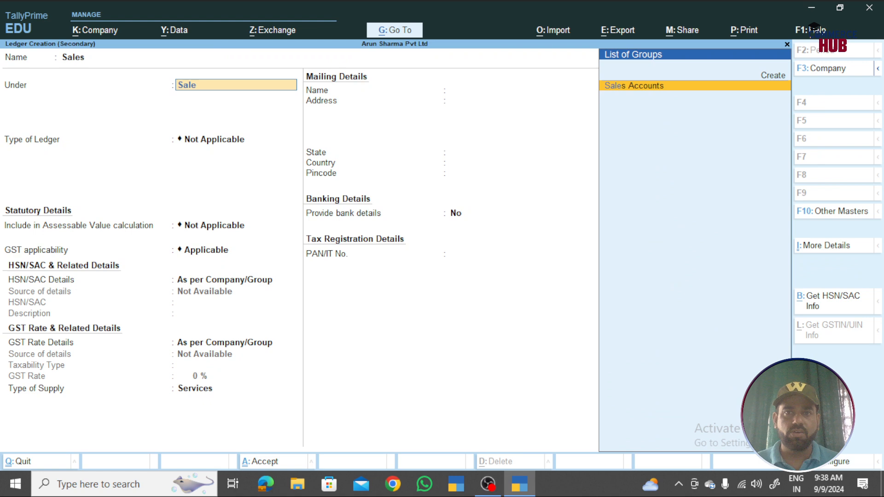
key(Return)
- Credit Sales 50,000 against Cash and save Receipt No. 1
key(Return)
key(ctrl+a)
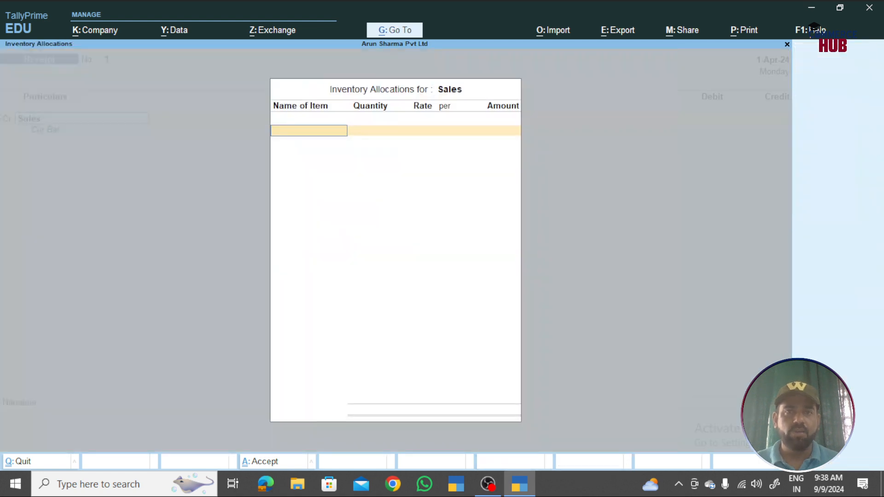
key(Return)
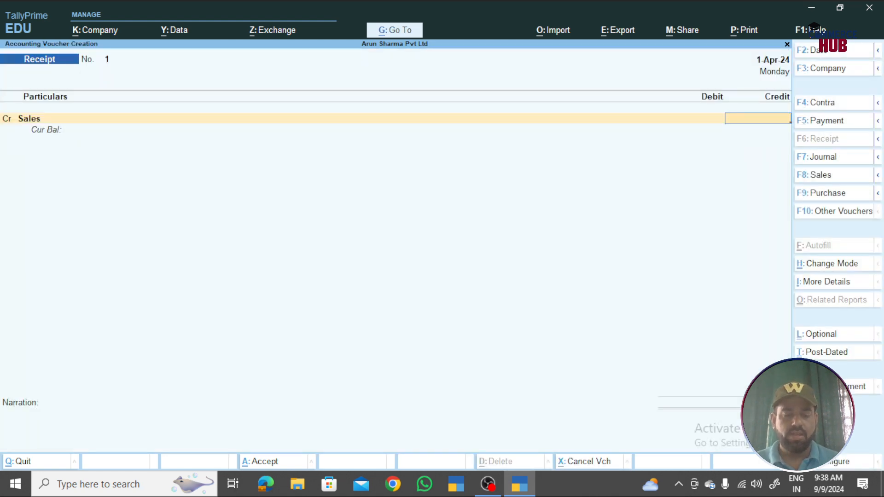
text(50000)
key(Return)
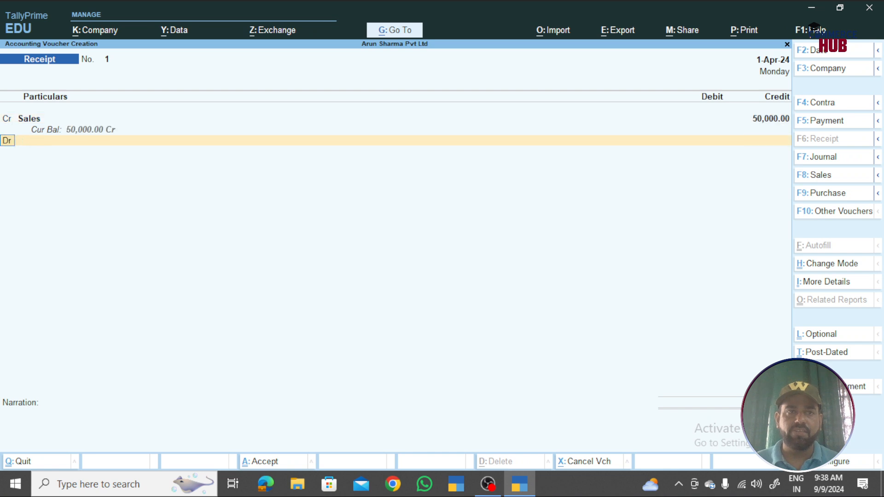
key(Return)
key(Return)
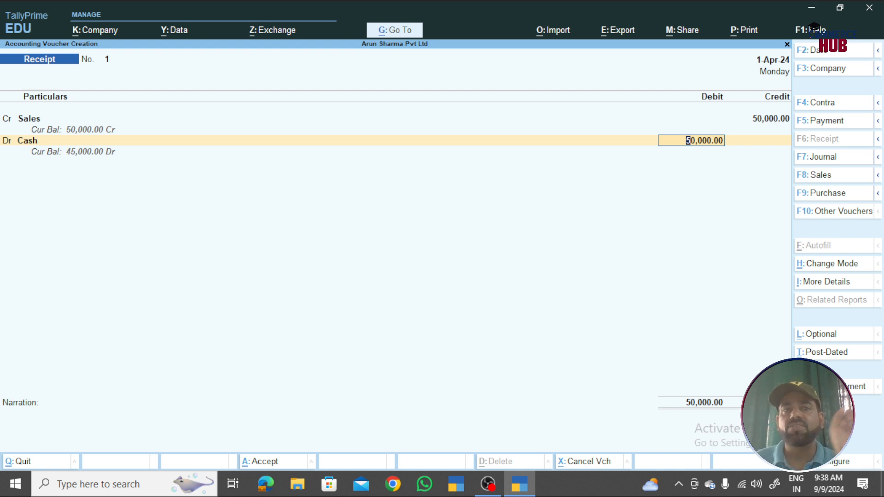
key(Return)
key(Return)
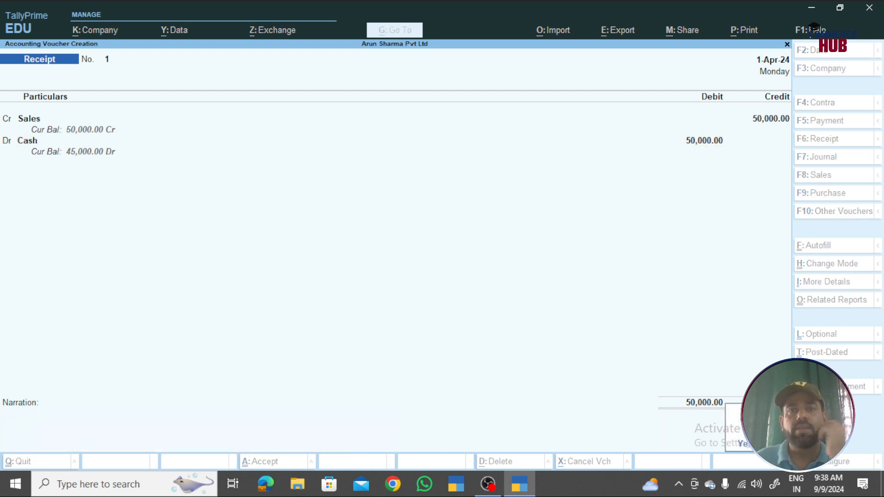
key(Return)
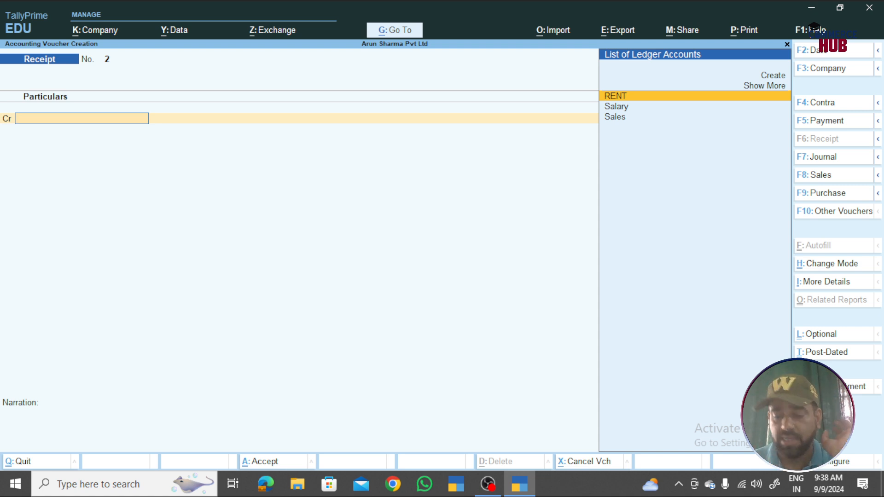
- Change the voucher type from Receipt to a blank Journal No. 1 dated 1-Apr-24
key(F7)
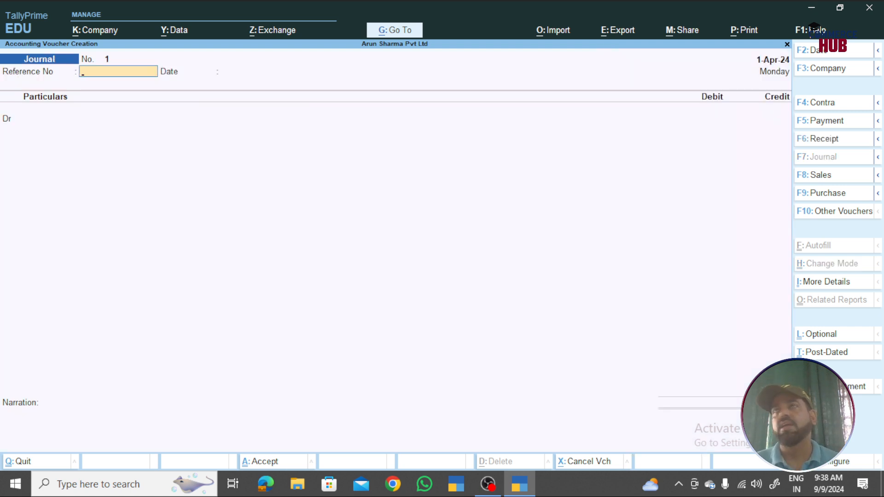
- Create a new O/s Salary ledger under Provisions from the journal's debit line
key(Return)
key(Return)
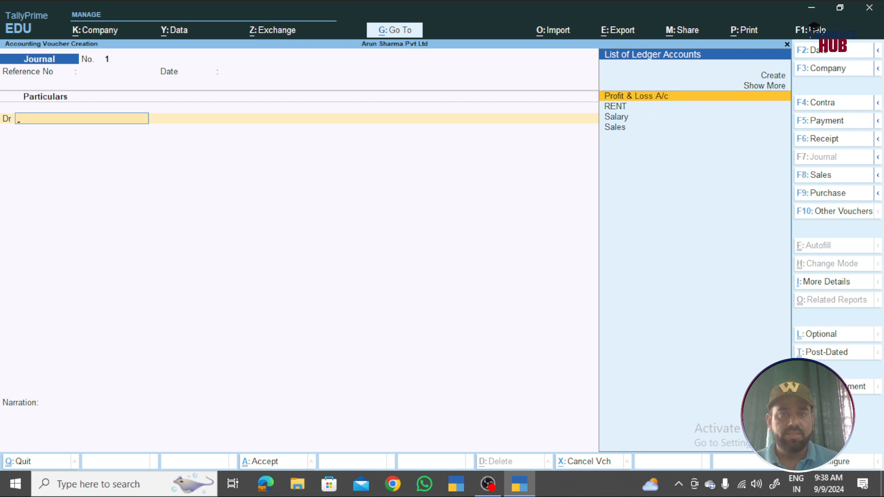
key(alt+c)
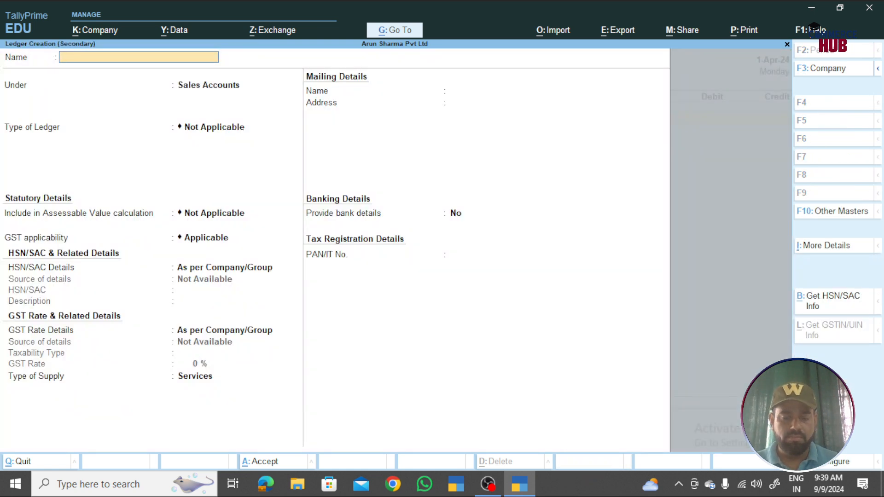
text(O)
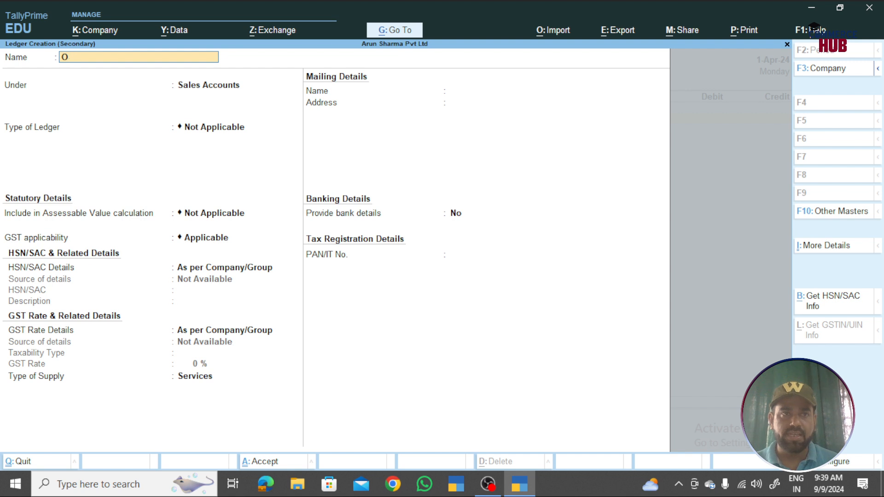
text(./ Salary)
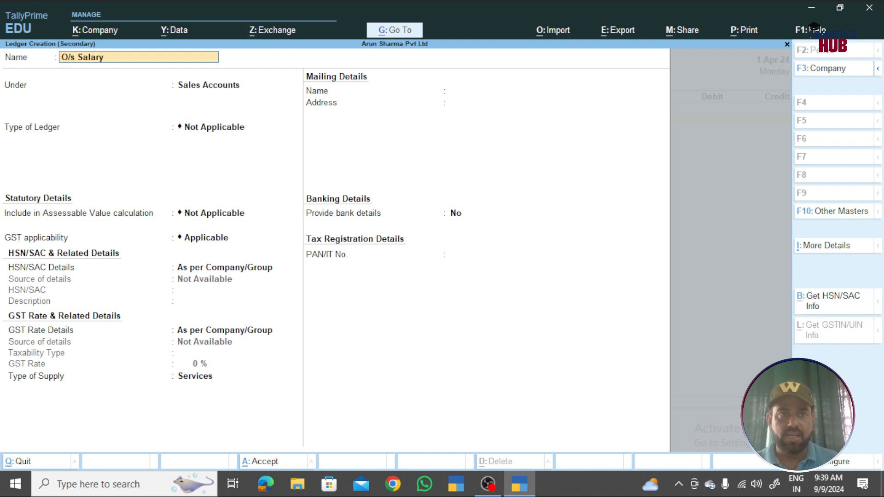
key(Return)
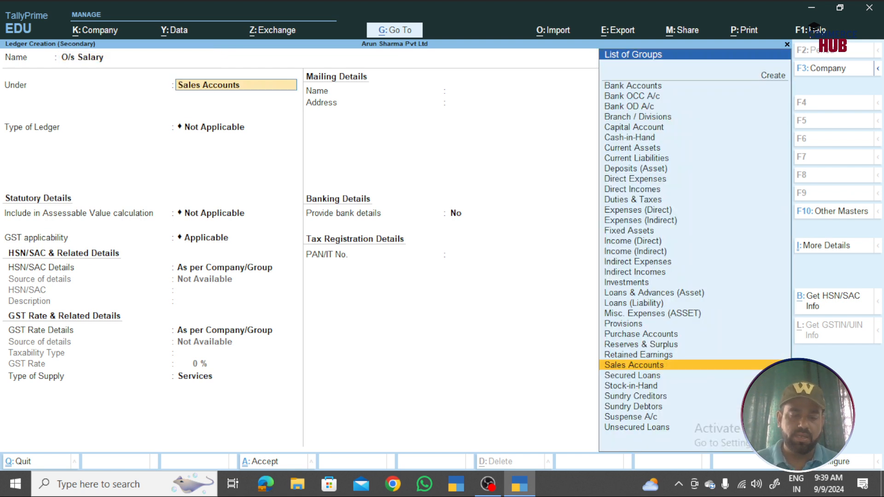
text(Pro)
key(Return)
key(ctrl+a)
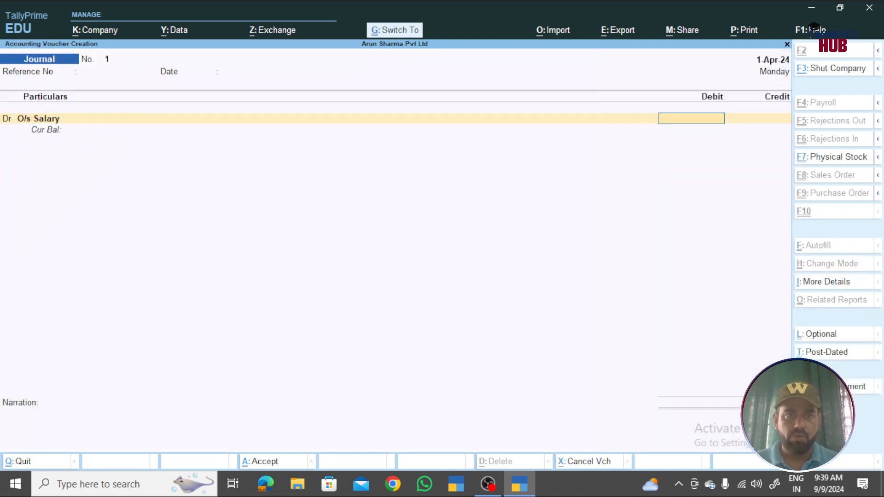
- Debit Salary 5,000 in Journal No. 1
text(s)
key(Down)
key(Down)
text(5000)
key(Return)
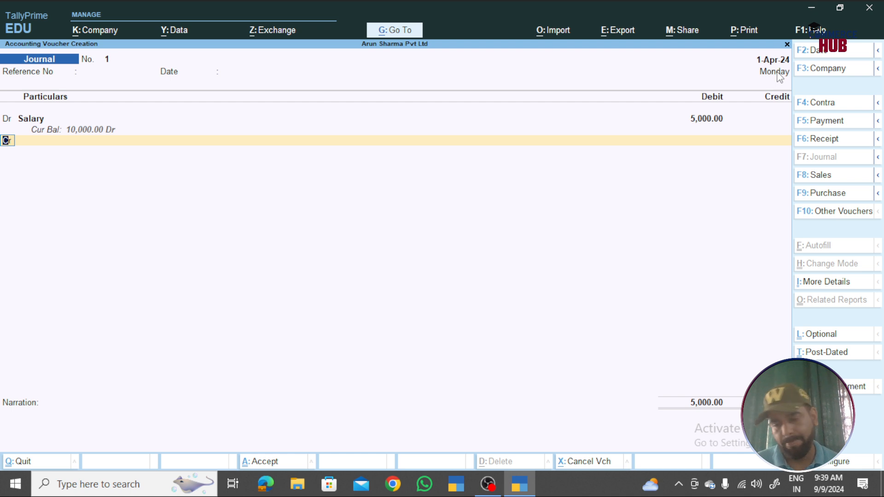
- Change the journal date to 31-Mar-25
key(F2)
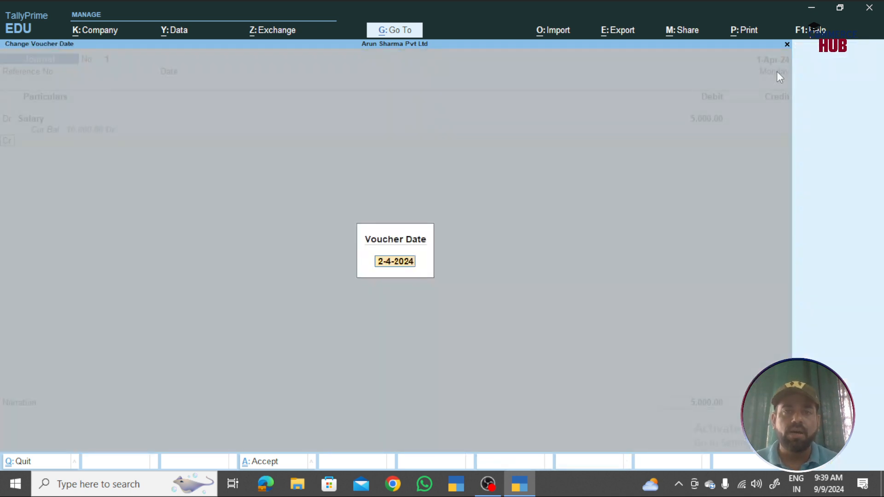
text(31-3)
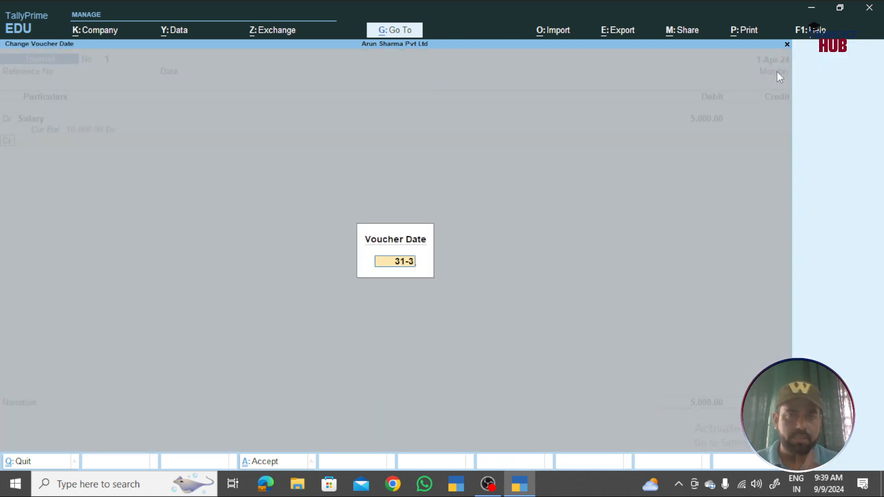
key(Return)
- Credit O/s Salary 5,000.00 and accept the Salary journal
key(Return)
key(Return)
key(Return)
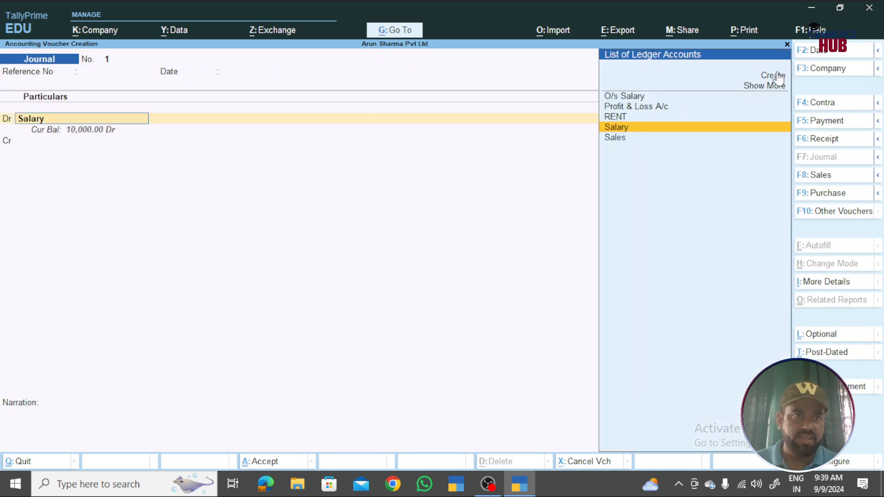
key(Return)
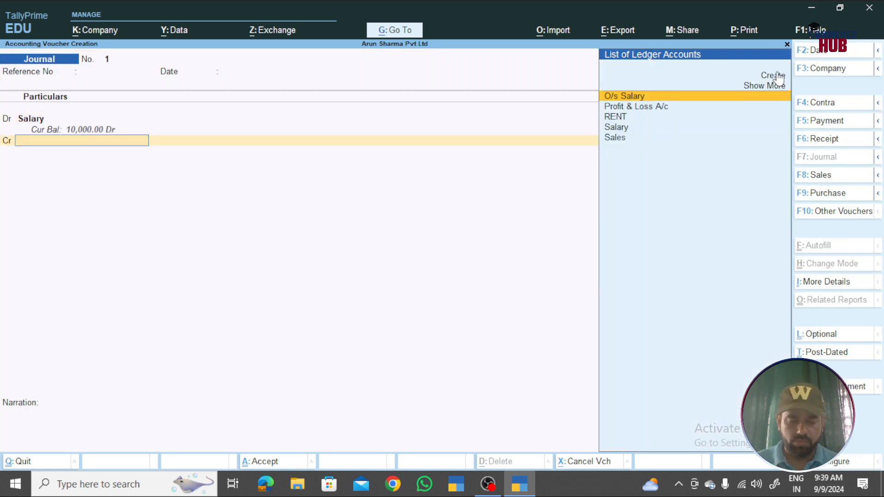
text(o)
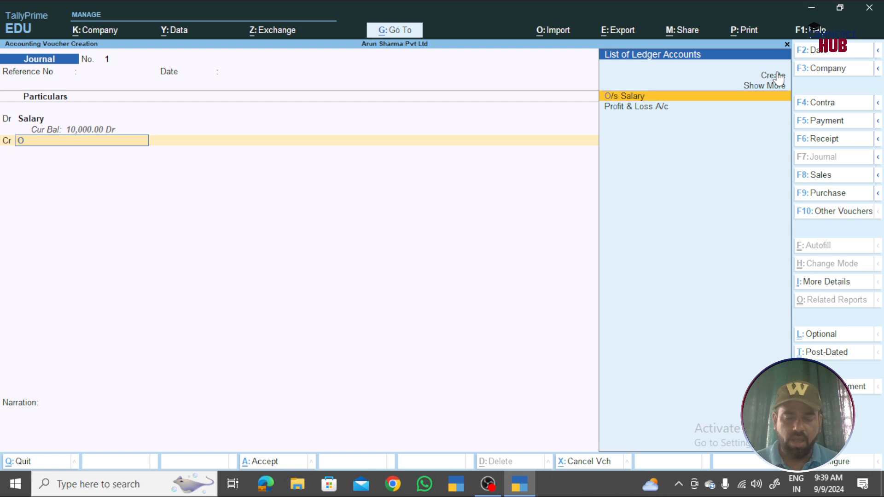
key(Return)
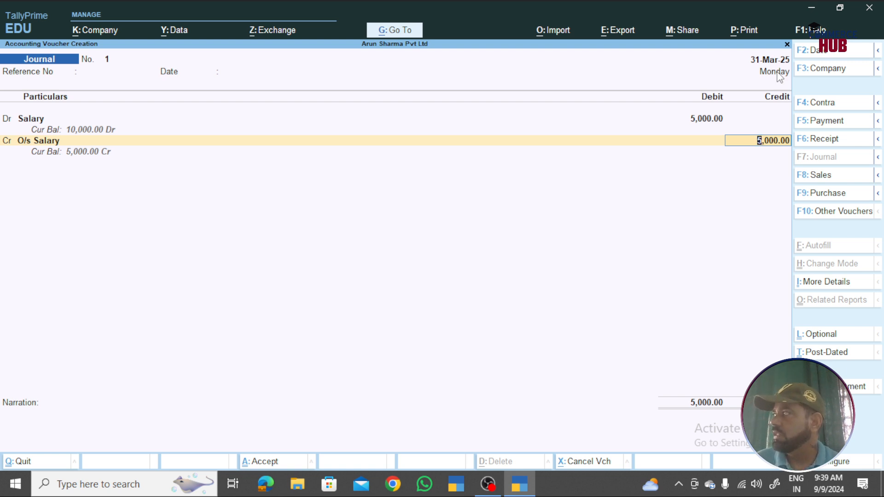
key(Return)
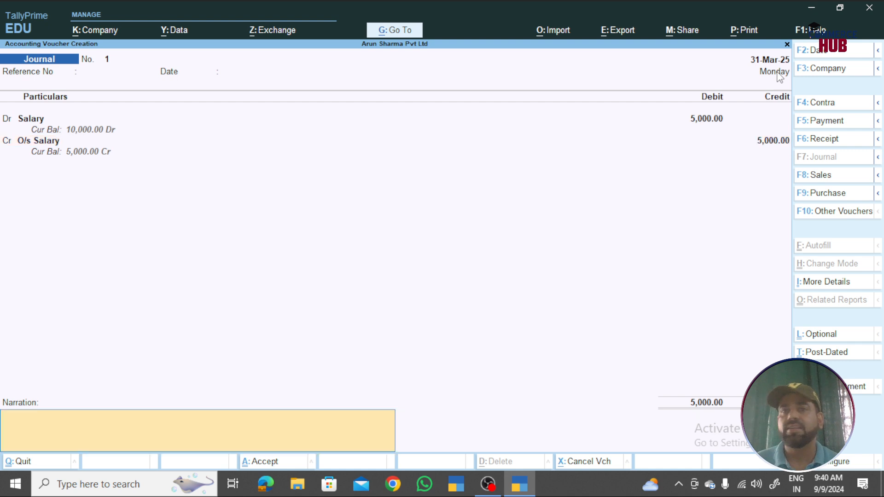
key(Return)
key(Return)
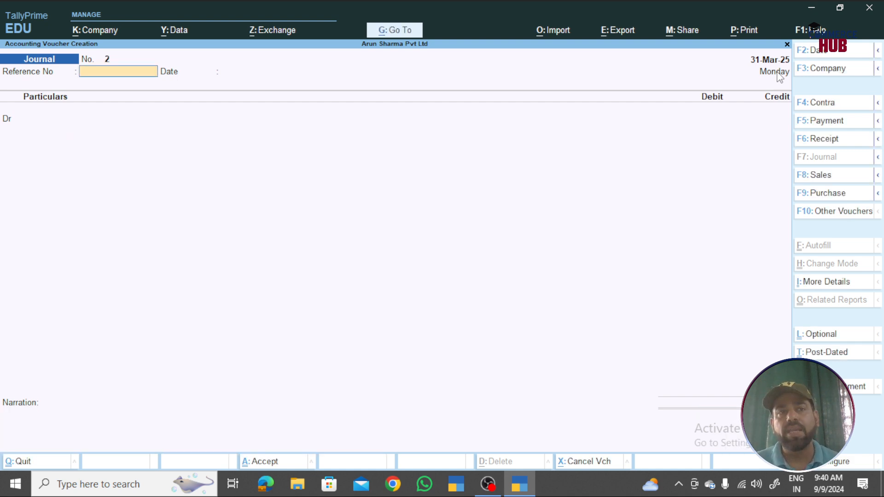
- Create a Machinery ledger under Fixed Assets and debit it 5,00,000
key(Return)
key(Return)
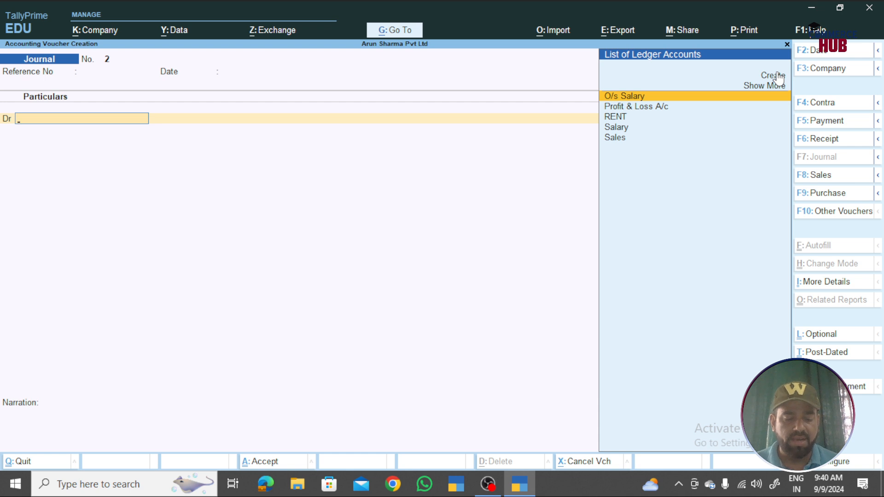
click(778, 75)
text(Ferti)
key(BackSpace)
key(BackSpace)
key(BackSpace)
key(BackSpace)
key(BackSpace)
text(Machinery)
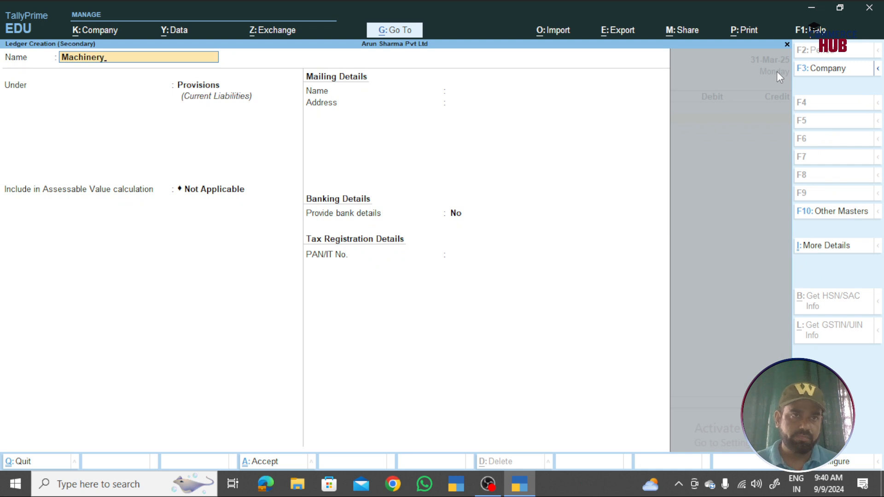
key(Return)
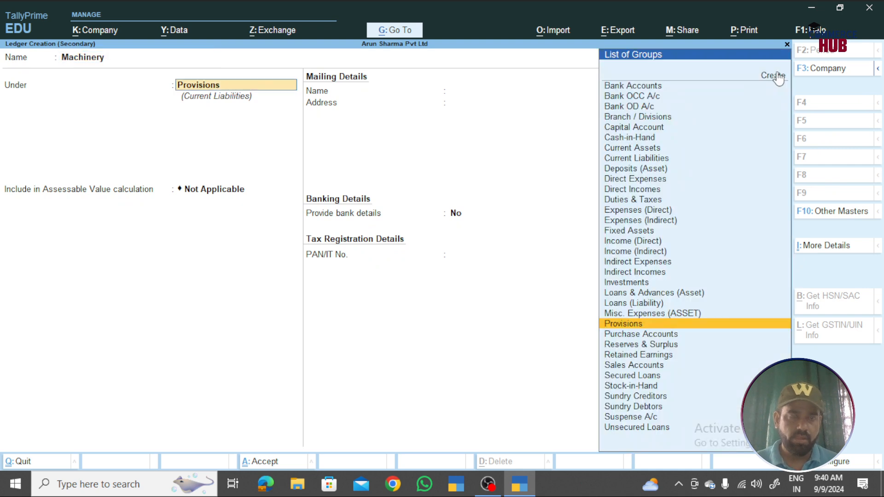
text(Fi)
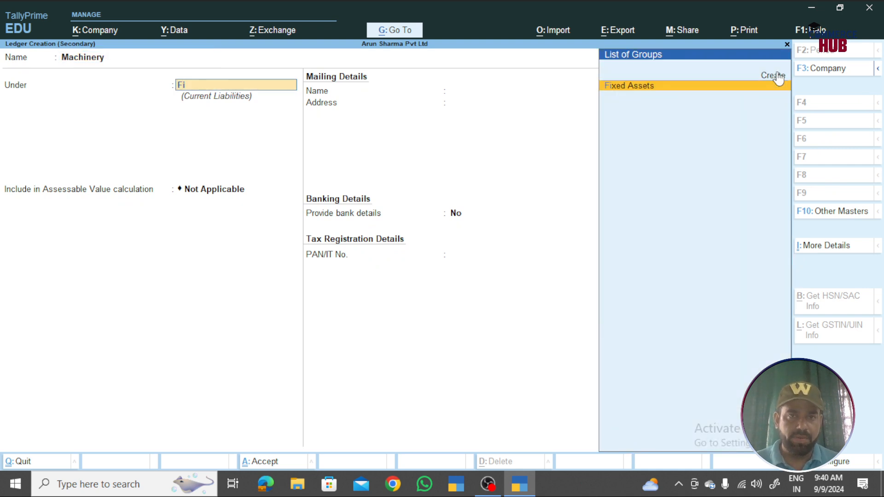
key(Return)
key(ctrl+a)
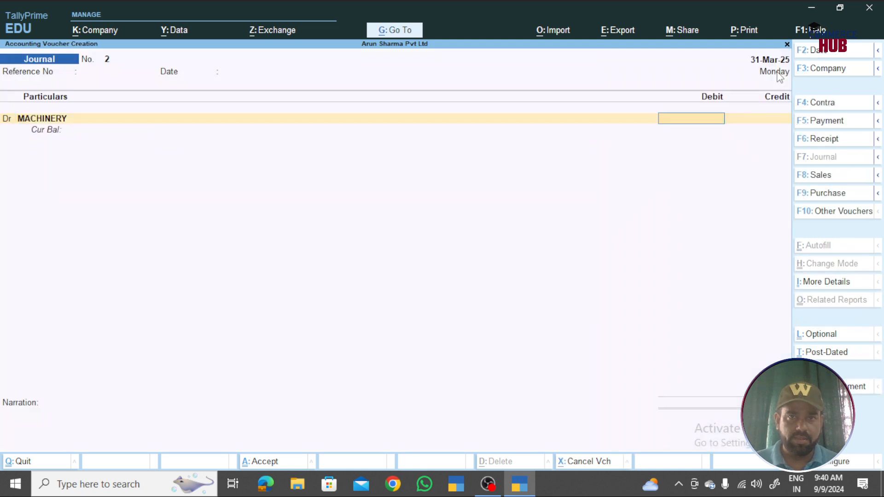
text(50000)
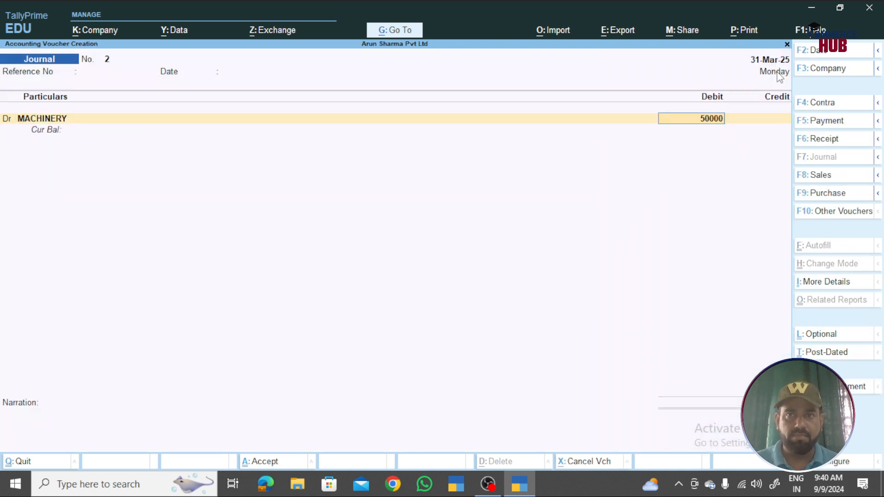
text(0)
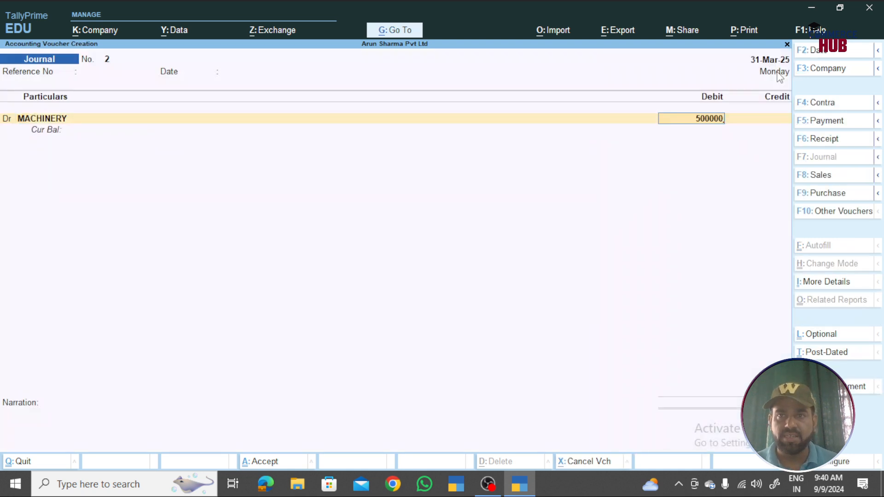
key(Return)
- Create creditor ledger Machinery Mart Pvt Ltd under Sundry Creditors for the credit side
click(779, 76)
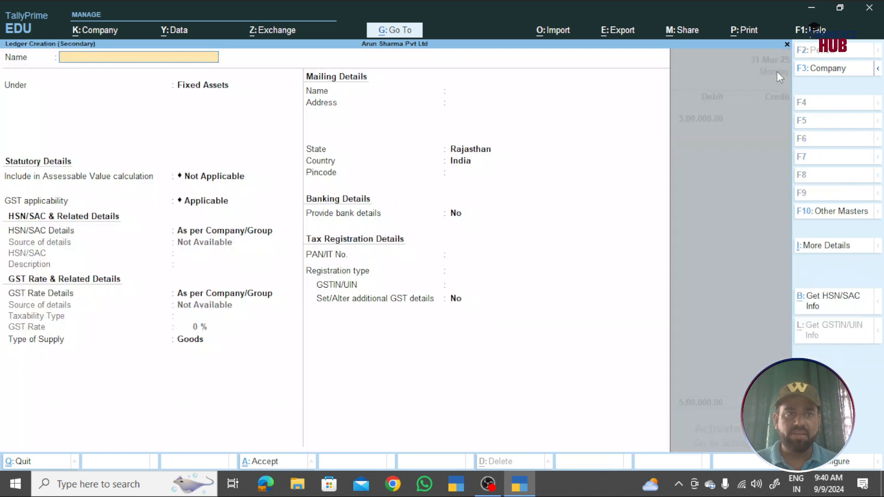
text(Machinery Mart)
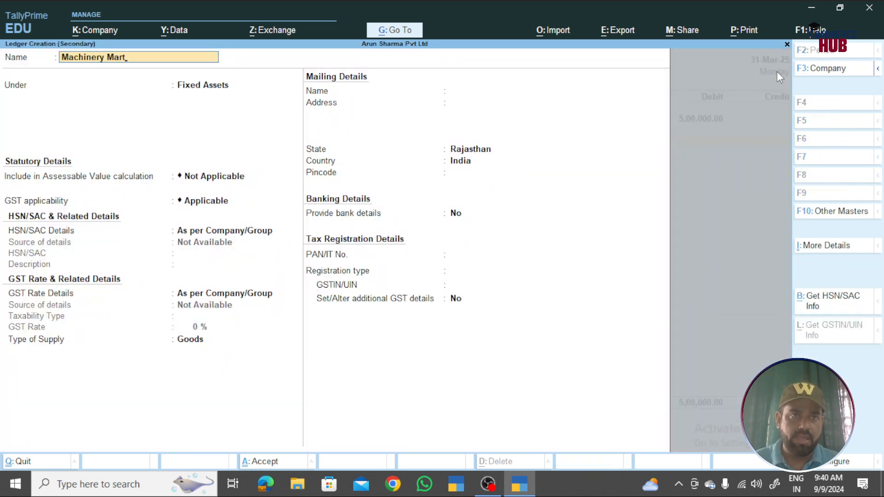
text( Pvt Ltd)
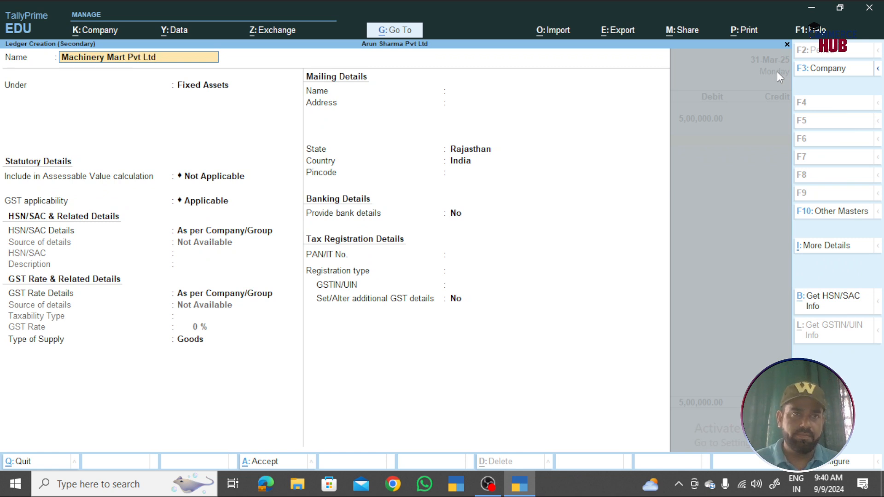
key(Return)
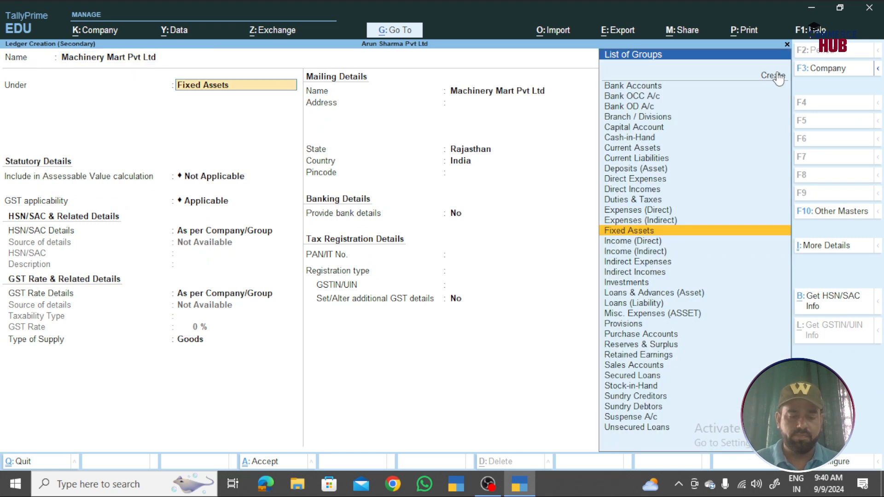
text(Sund)
key(Return)
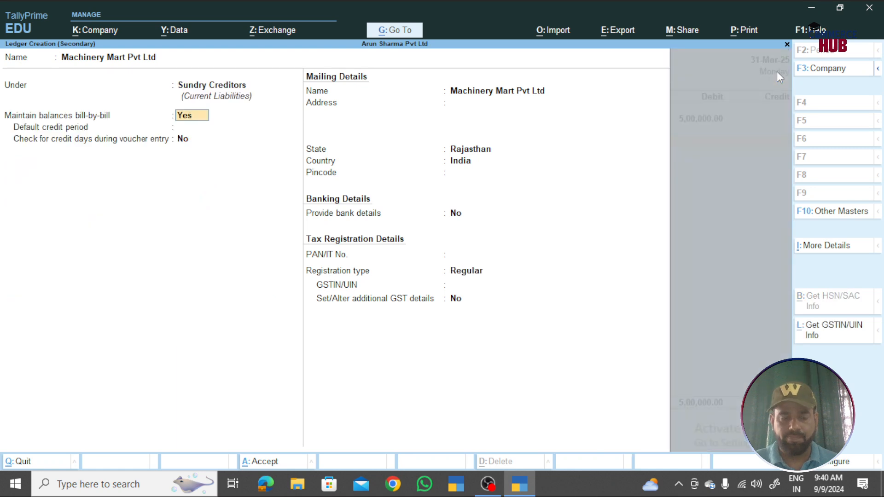
key(ctrl+a)
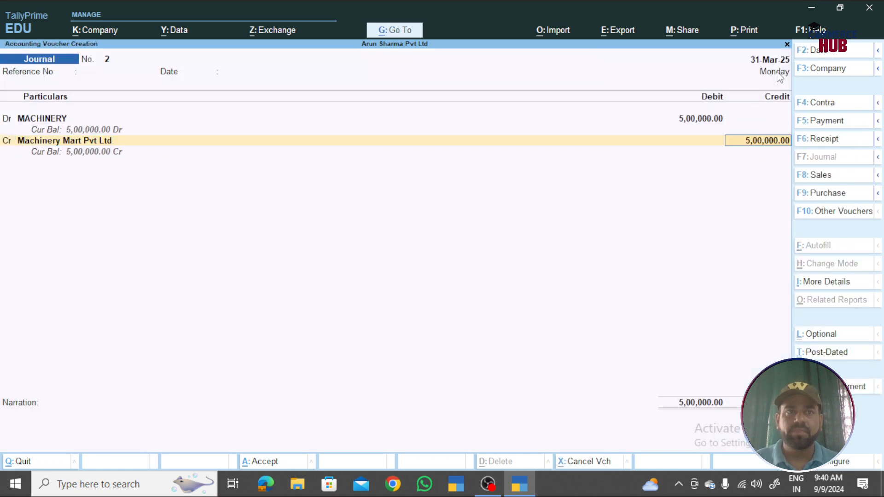
- Add a New Ref bill MM/007 with a 30-day credit period for the full credit amount
key(Return)
key(Up)
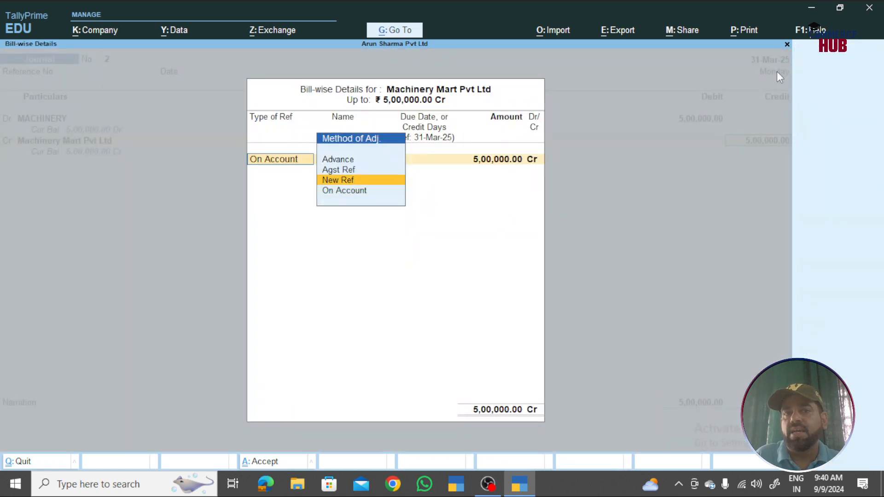
key(Return)
text(MA)
key(BackSpace)
text(M/007)
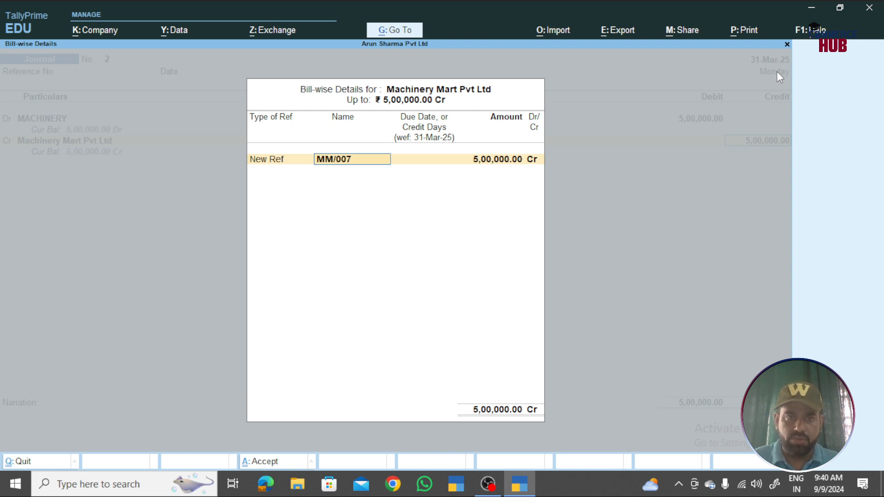
key(Return)
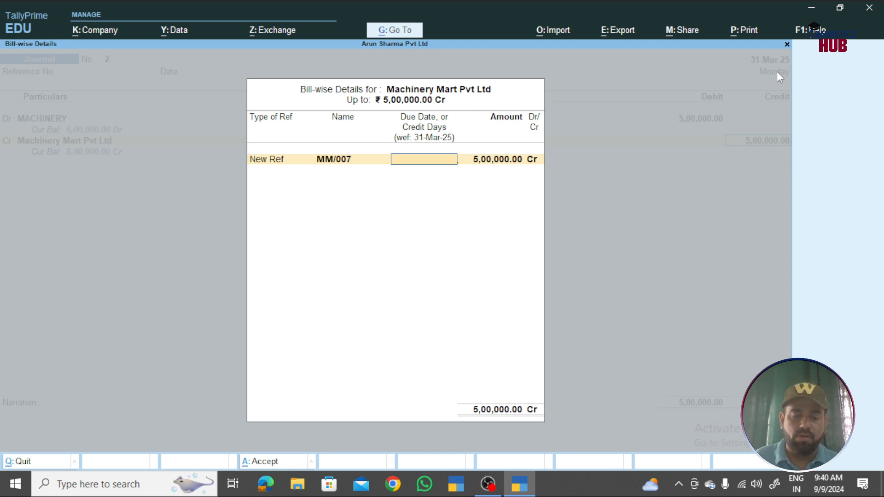
text(30)
key(Return)
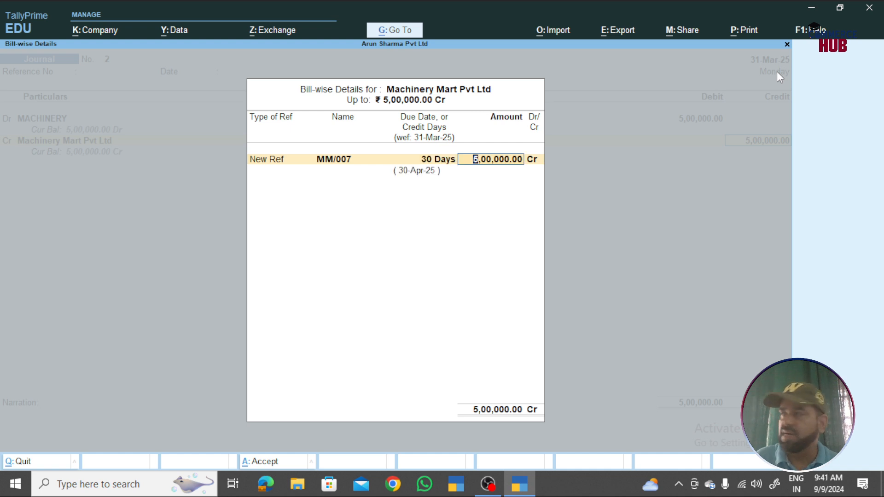
key(Return)
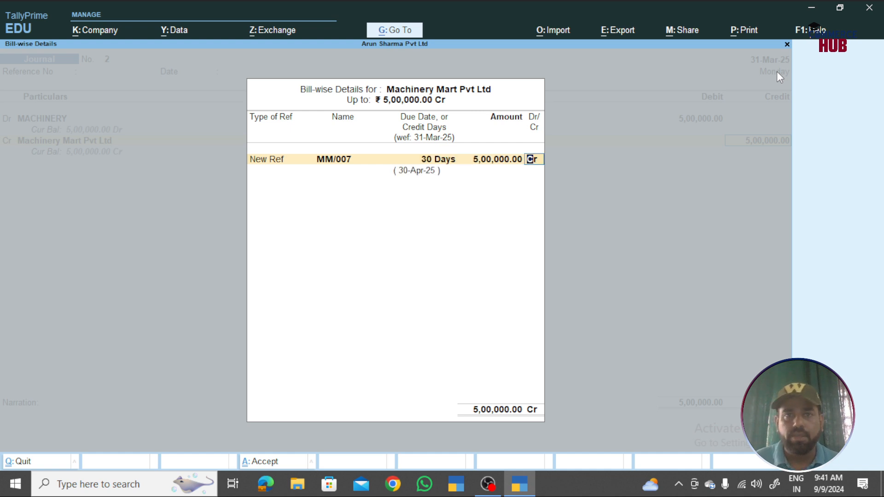
key(Return)
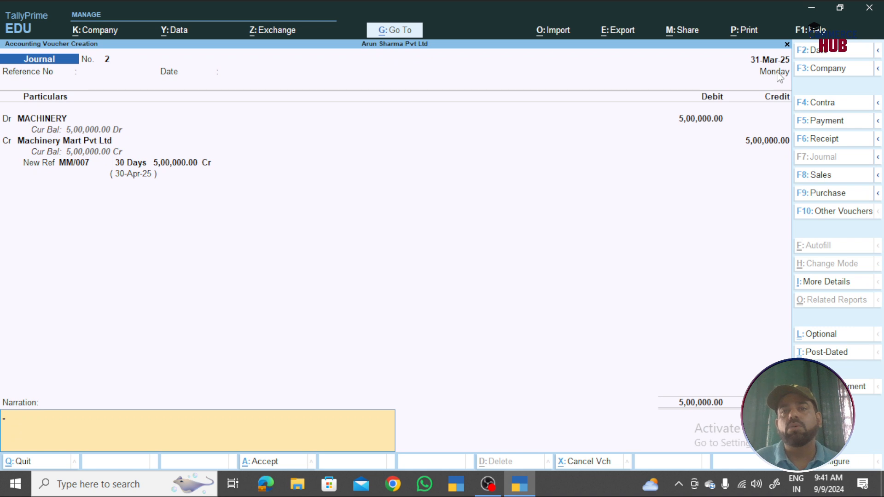
- Pass through the narration and save Journal No. 2
key(BackSpace)
key(Return)
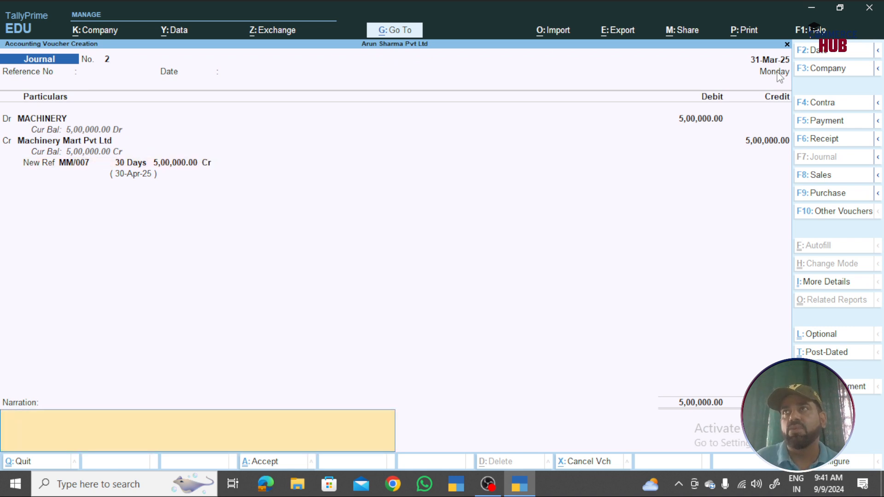
key(Return)
key(Return)
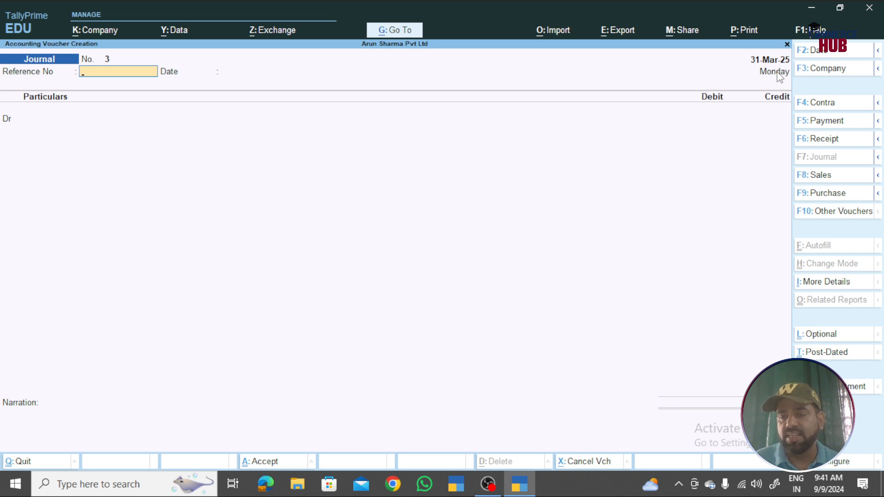
- Go back to Journal No. 2, change its date to 1-Jul-24, and save it
key(Page_Up)
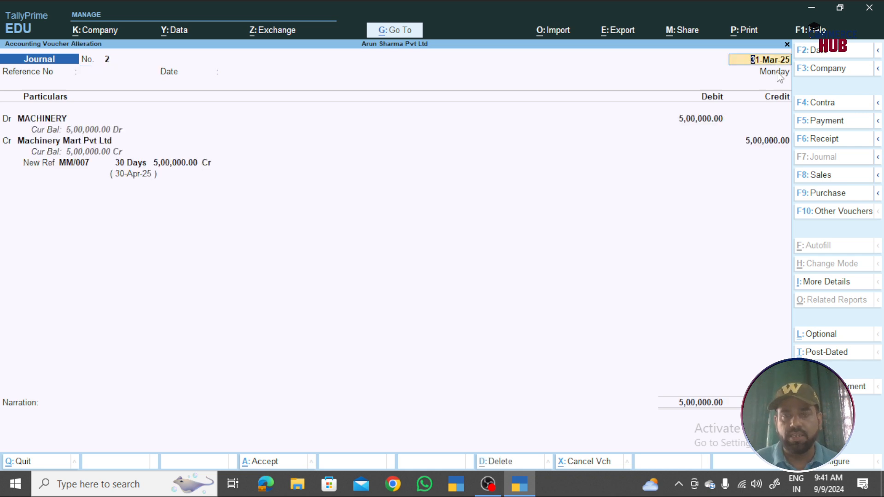
key(F2)
text(1-)
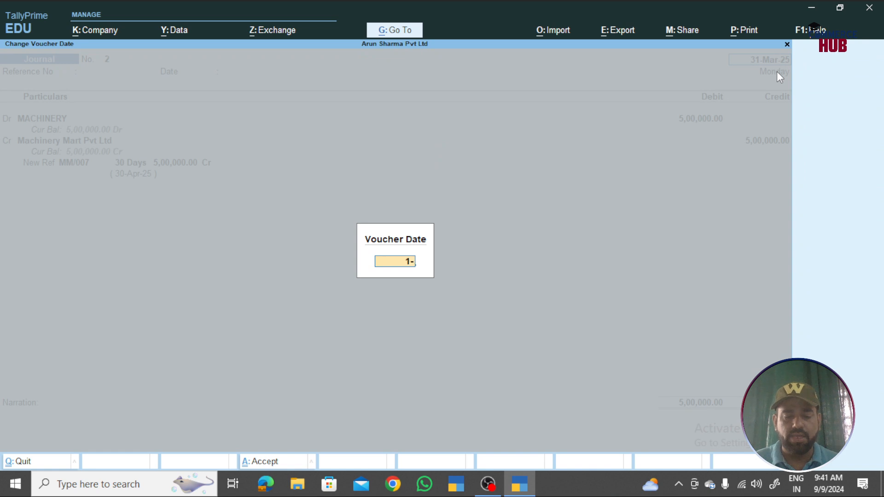
text(7)
key(Return)
key(ctrl+a)
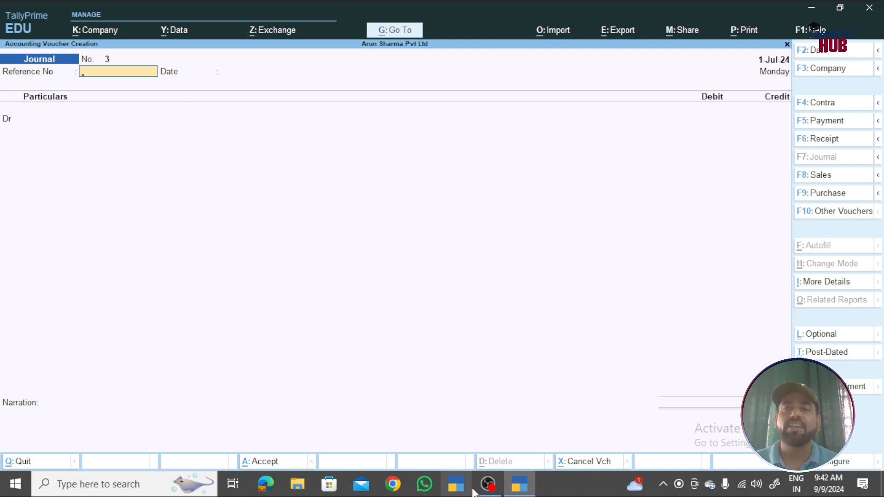
- Date the new Journal No. 3 31-Mar-25 and move to its debit line
key(F2)
text(31-3)
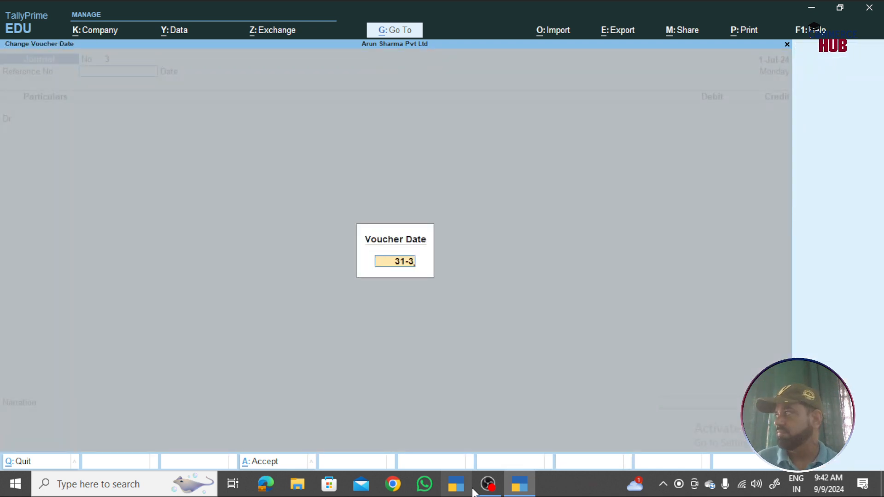
key(Return)
key(Return)
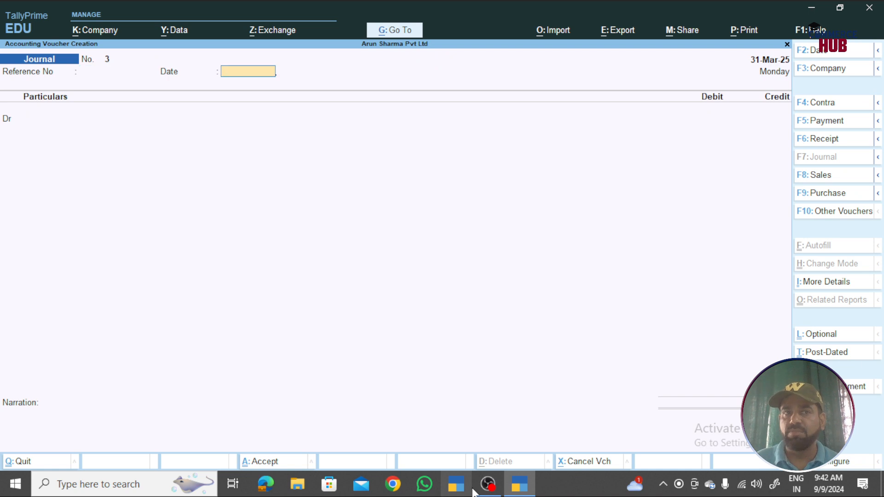
key(Return)
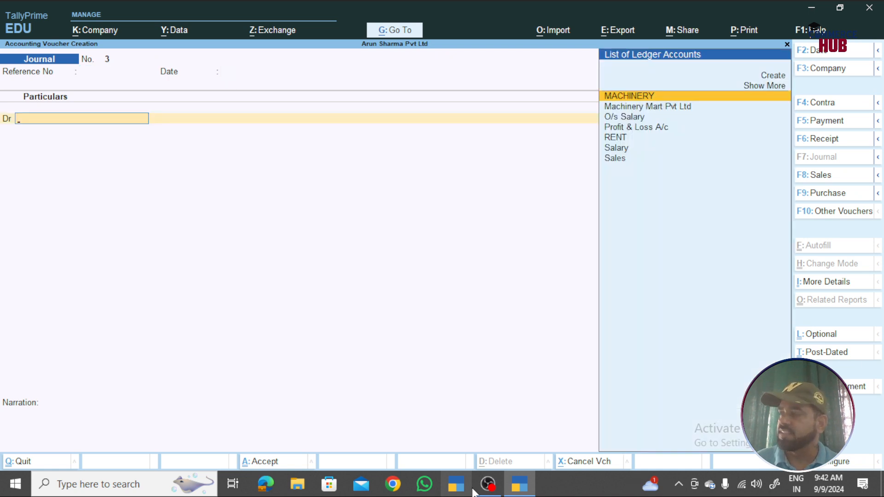
- Create a Depreciation ledger under Indirect Expenses as Journal No. 3's debit account
key(alt+c)
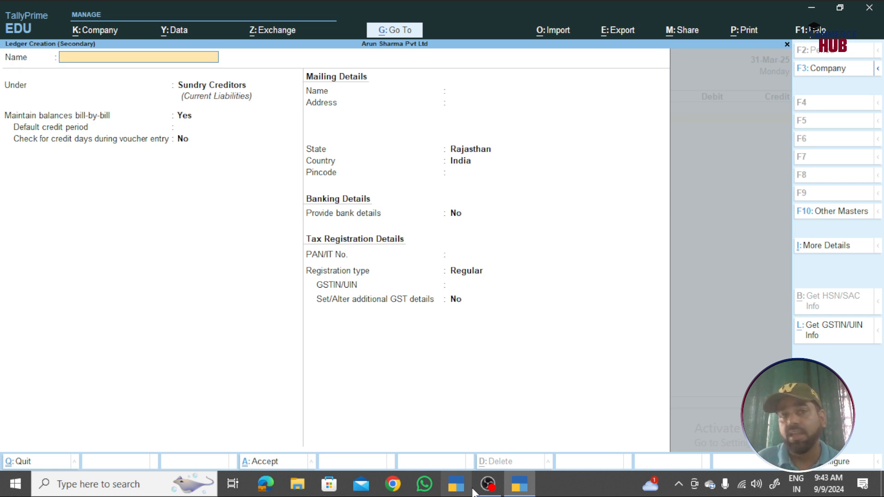
text(Depr)
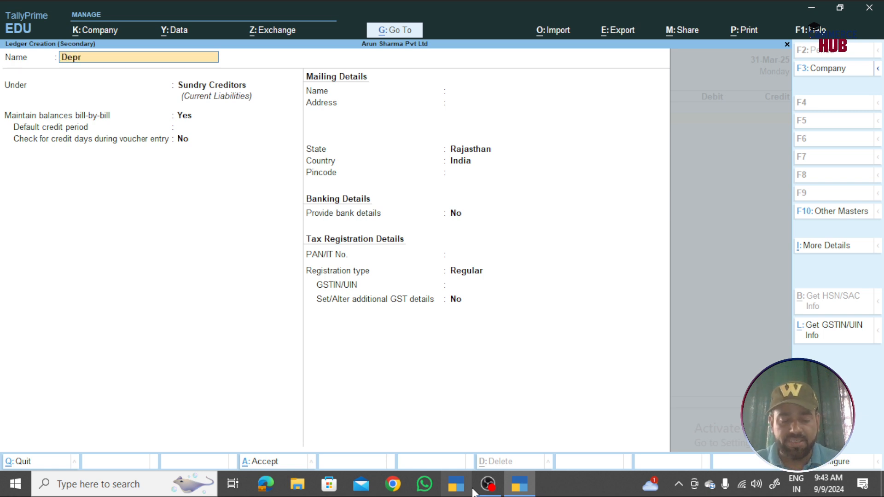
text(eciation)
key(Return)
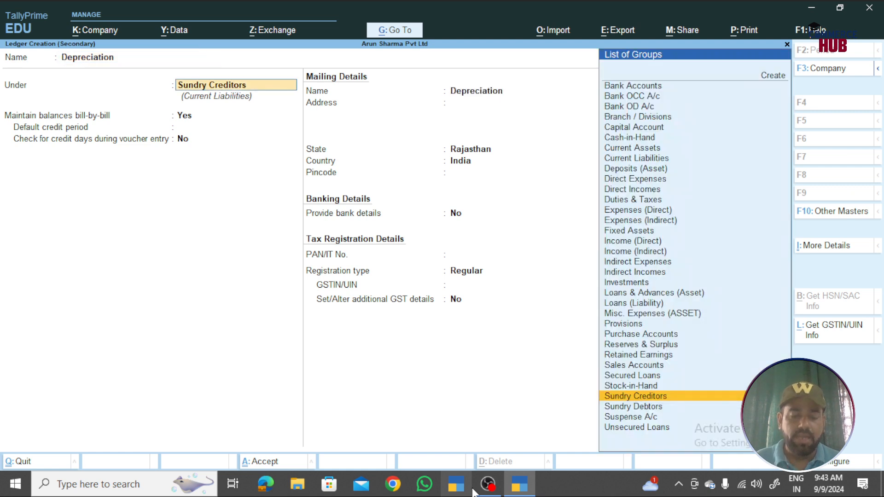
text(Indi)
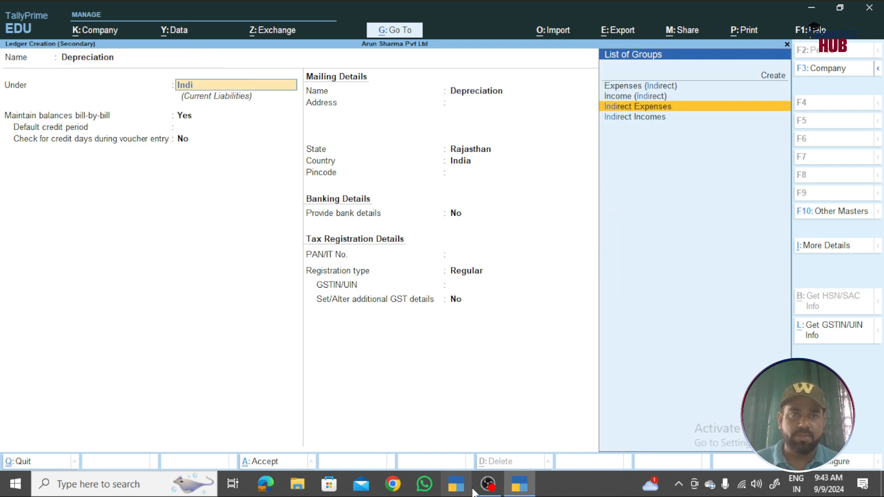
key(Return)
key(ctrl+a)
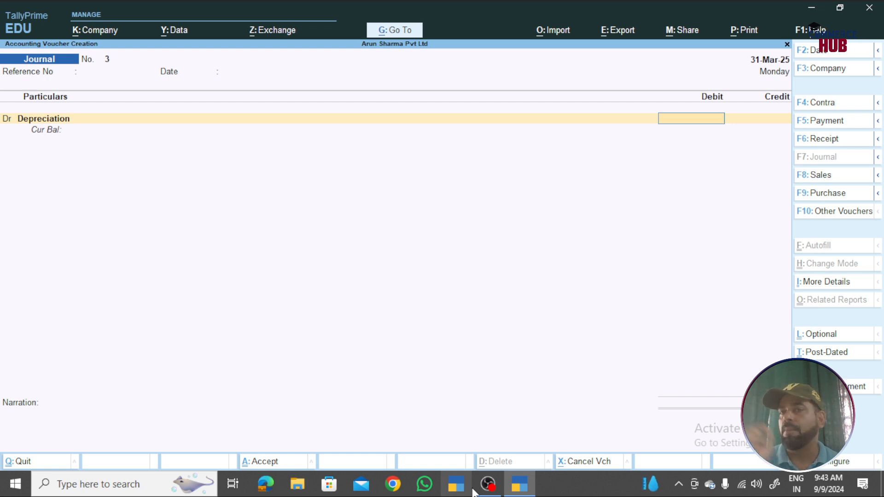
- Compute 500000*15% in the calculator to debit Depreciation 75,000.00, then return to the voucher
key(ctrl+n)
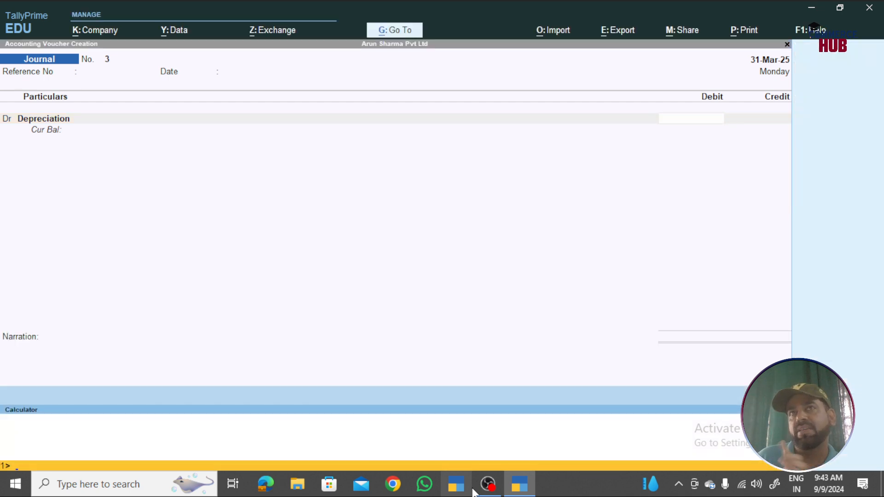
text(500000*15%)
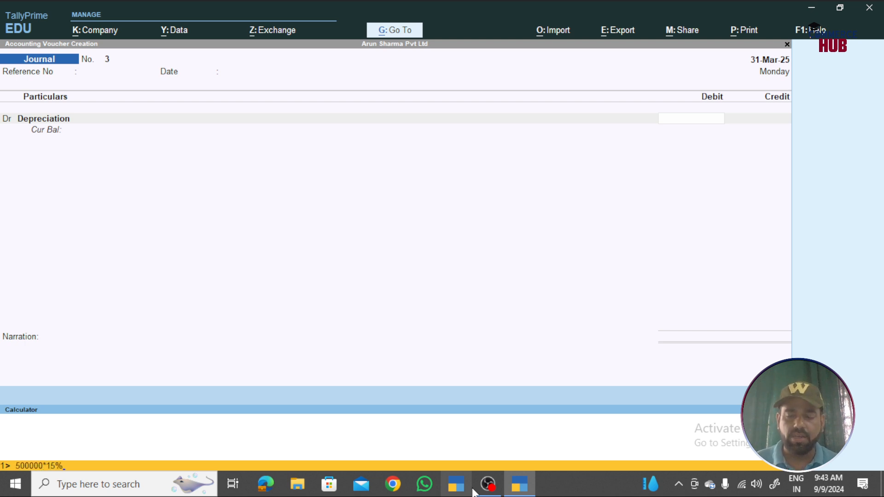
key(Return)
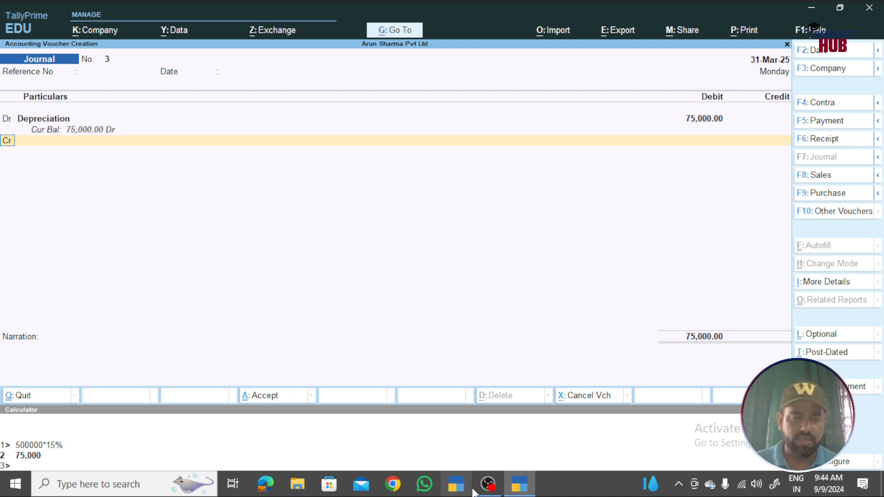
key(ctrl+n)
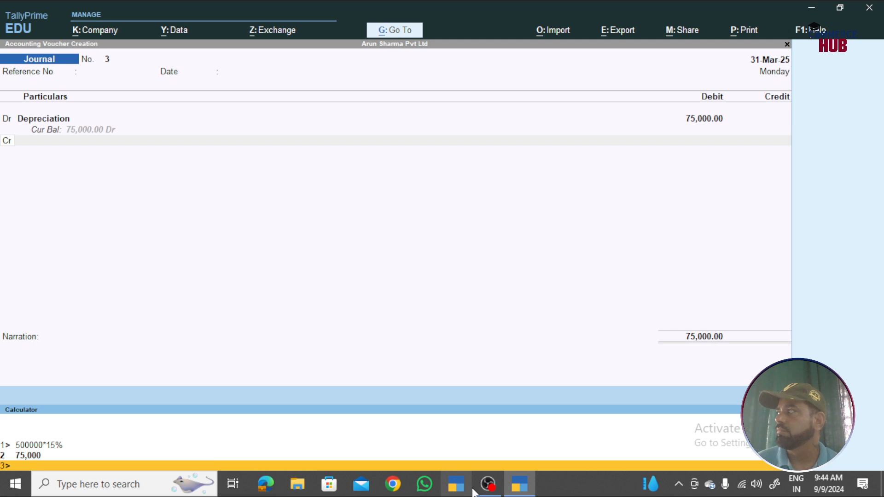
key(ctrl+m)
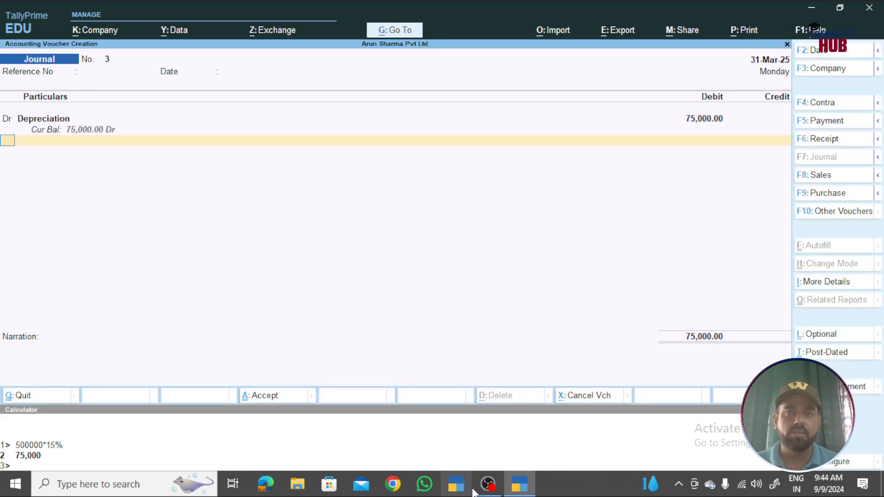
- Discard the unfinished journal and restart Journal No. 3 with Depreciation as the debit ledger
key(Escape)
key(Return)
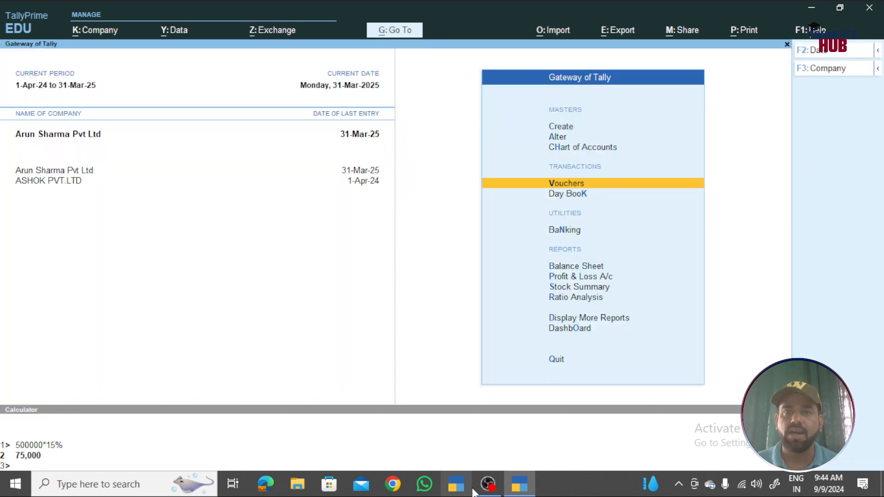
key(Return)
key(Return)
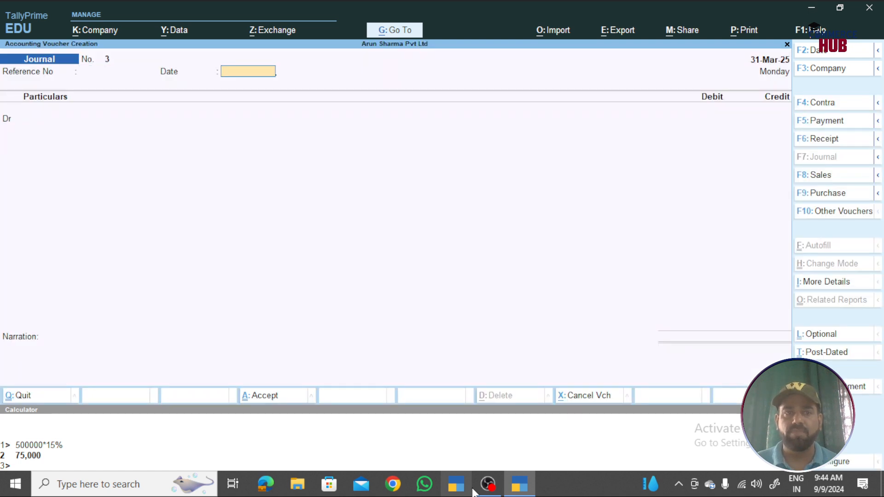
key(Return)
text(Dep)
key(Return)
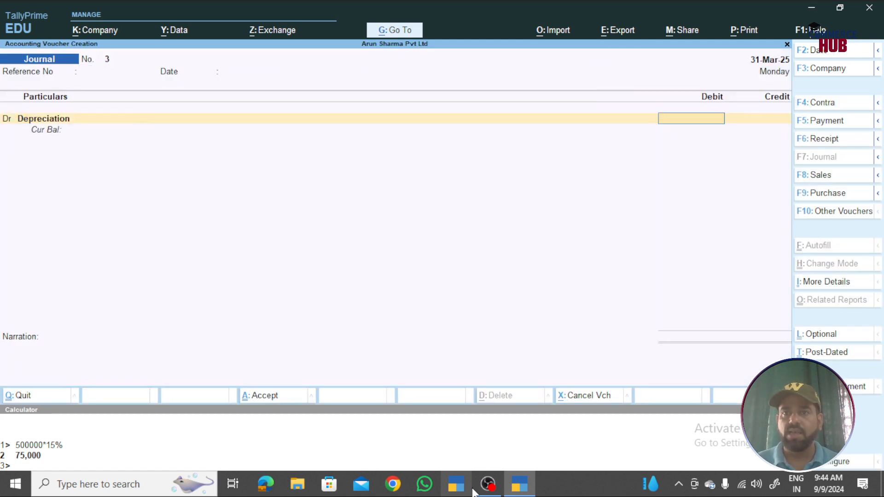
- Calculate 500000*15% in the calculator and enter 75000 as the Depreciation debit
key(ctrl)
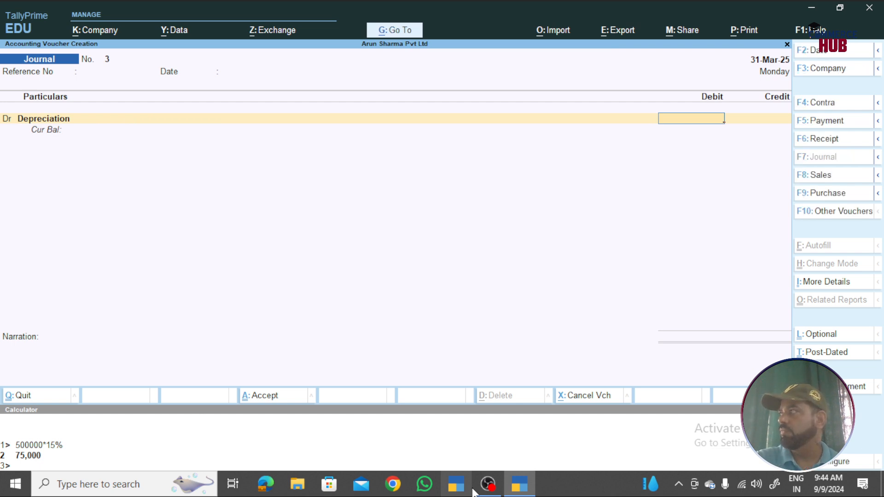
key(ctrl+n)
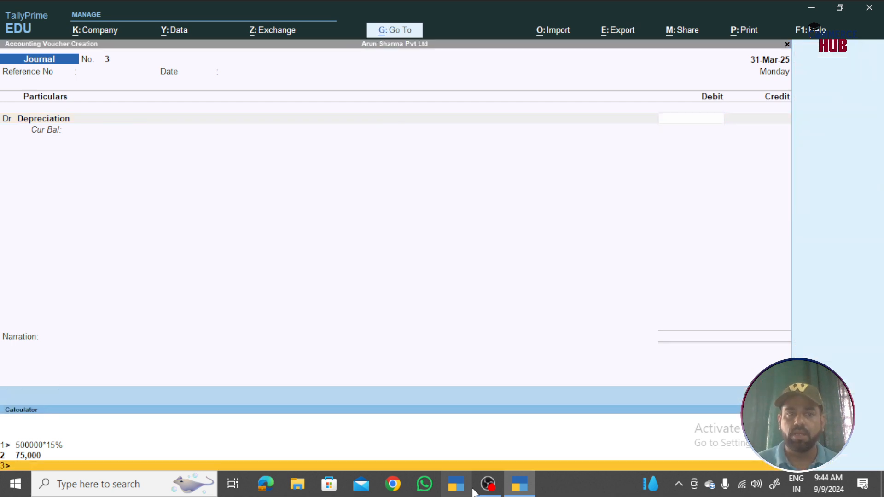
text(500000)
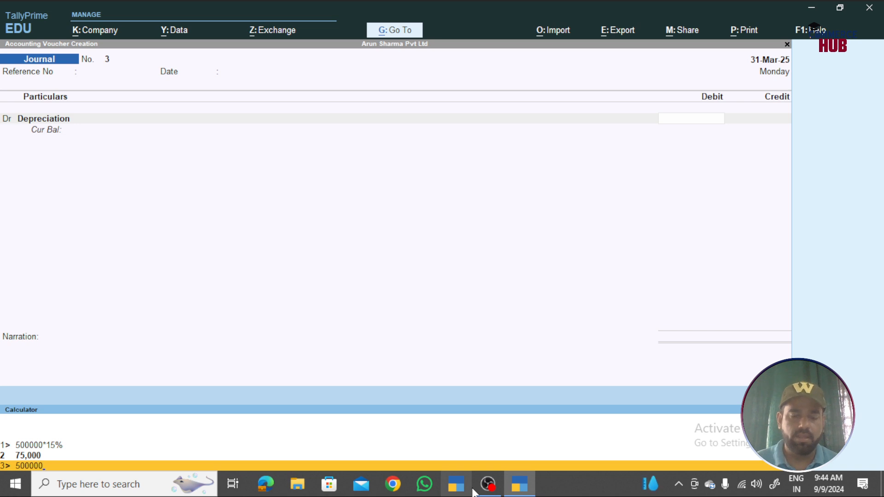
text(*15%)
key(Return)
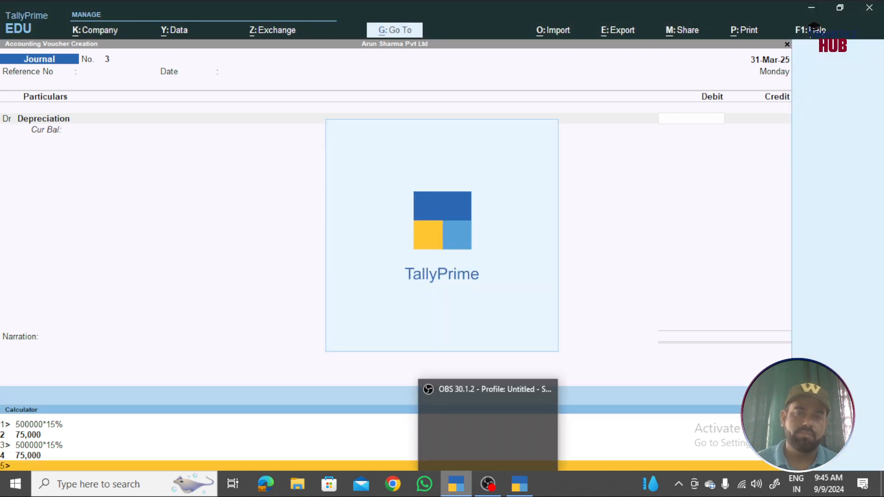
click(517, 486)
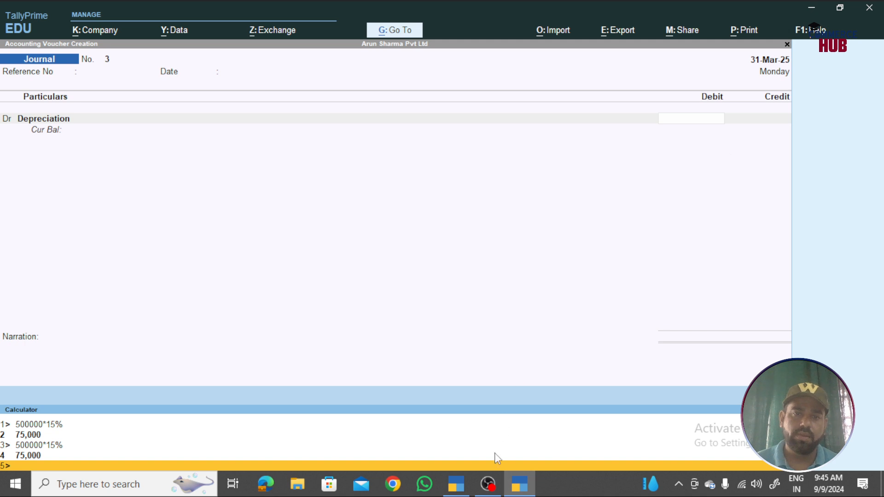
click(461, 491)
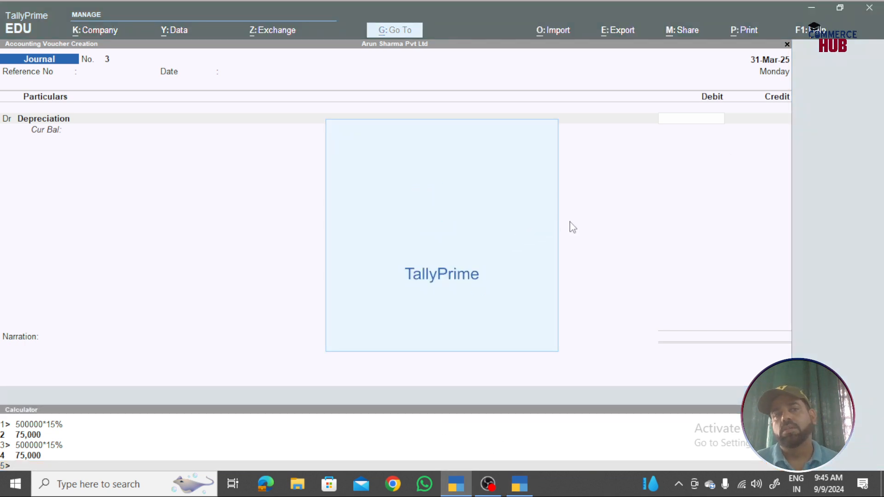
click(619, 200)
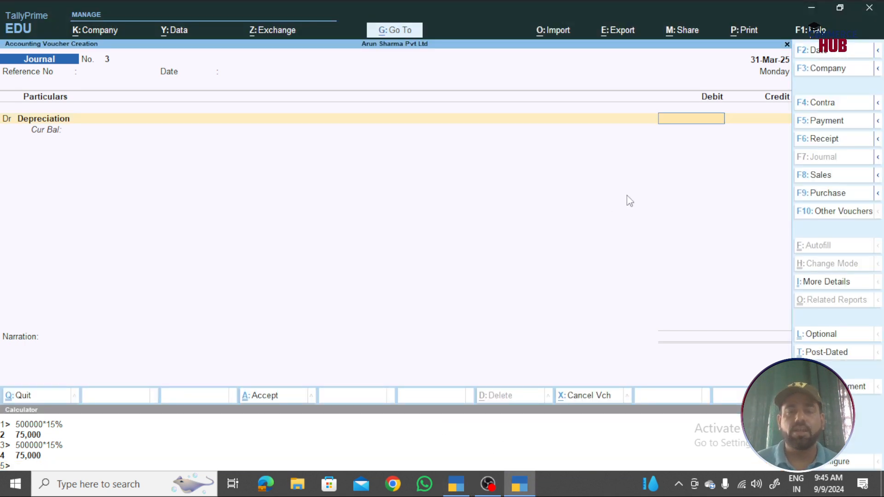
text(75000)
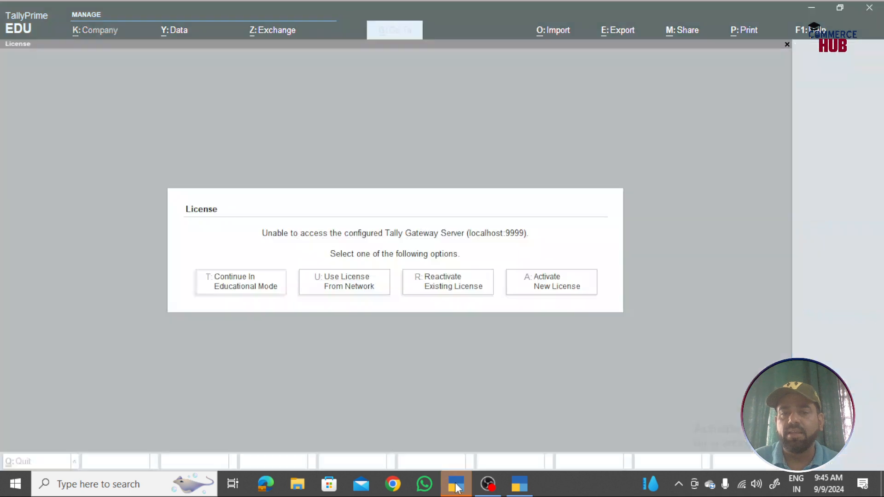
- Close the extra running Tally instance and return to the journal voucher
click(459, 486)
key(Escape)
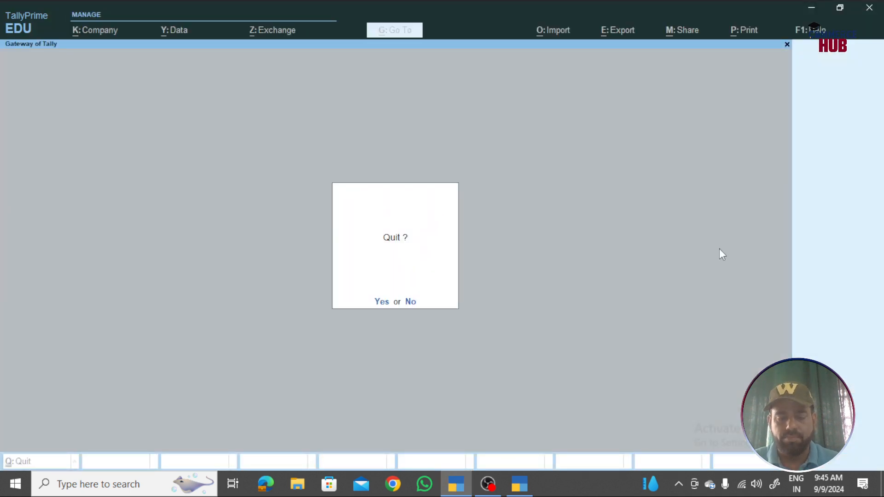
key(Return)
click(520, 484)
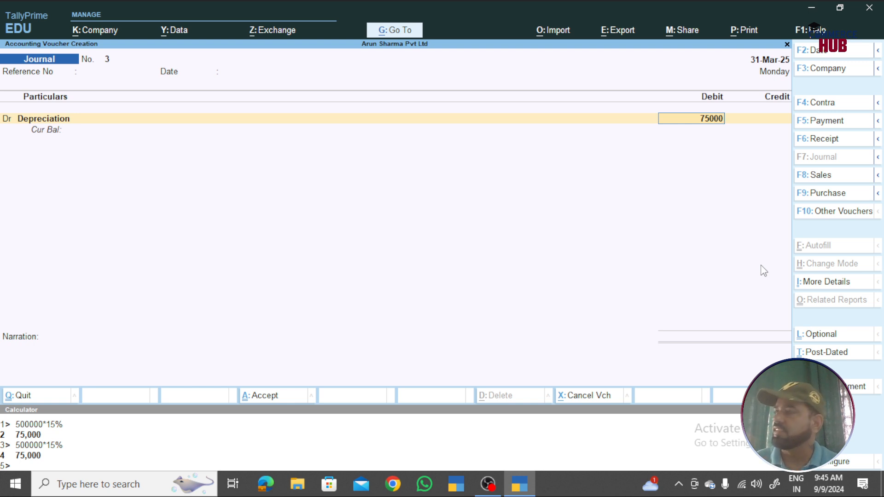
- Credit MACHINERY 75,000 against Depreciation, save Journal No. 3, and close the calculator panel
key(Return)
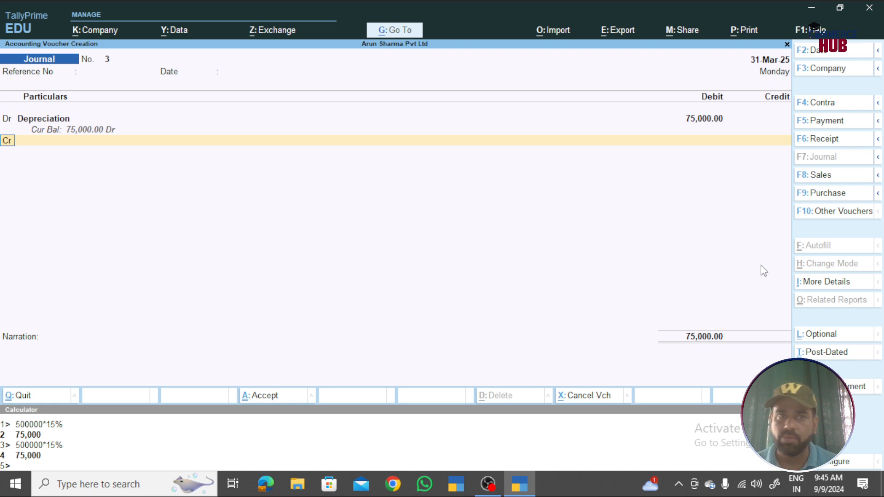
key(Return)
text(Mach)
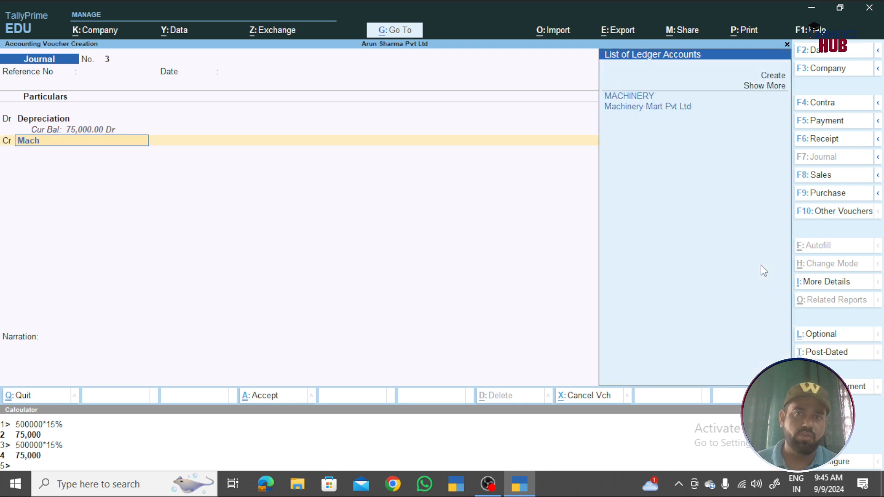
key(Return)
key(ctrl+a)
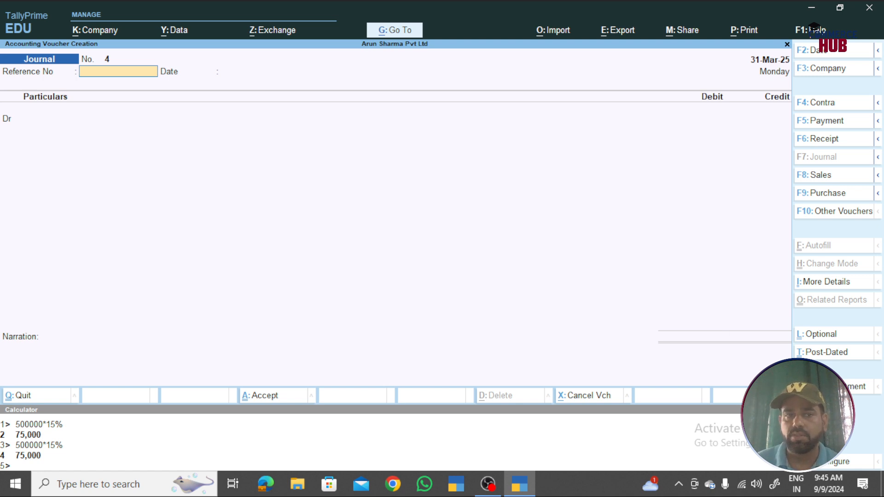
click(787, 410)
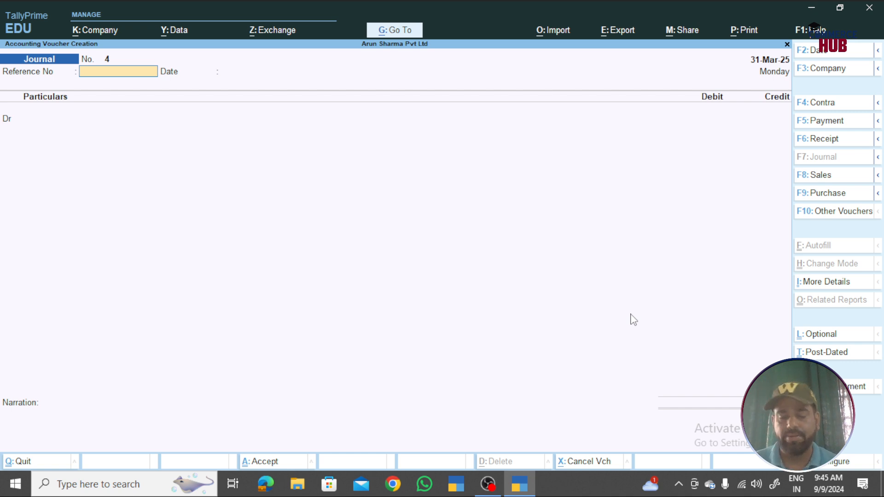
- Switch to a blank Sales voucher No. 1 and bring up the Change Voucher Mode choices
key(F8)
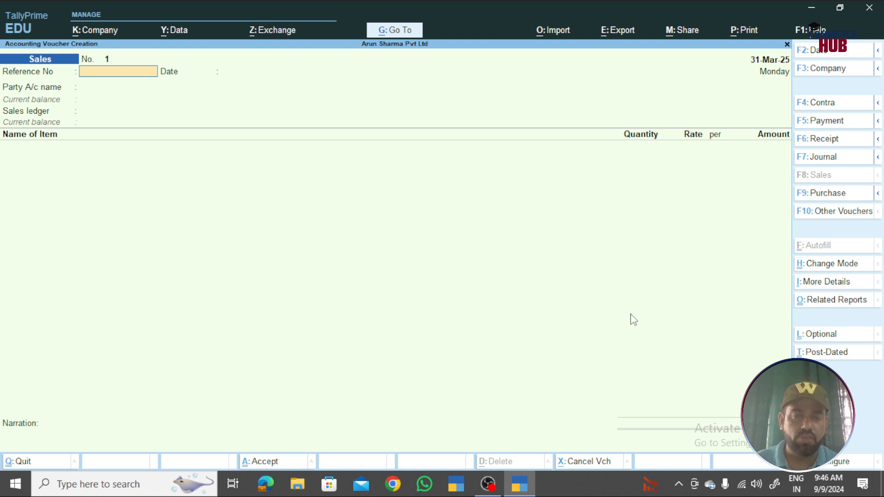
key(ctrl+h)
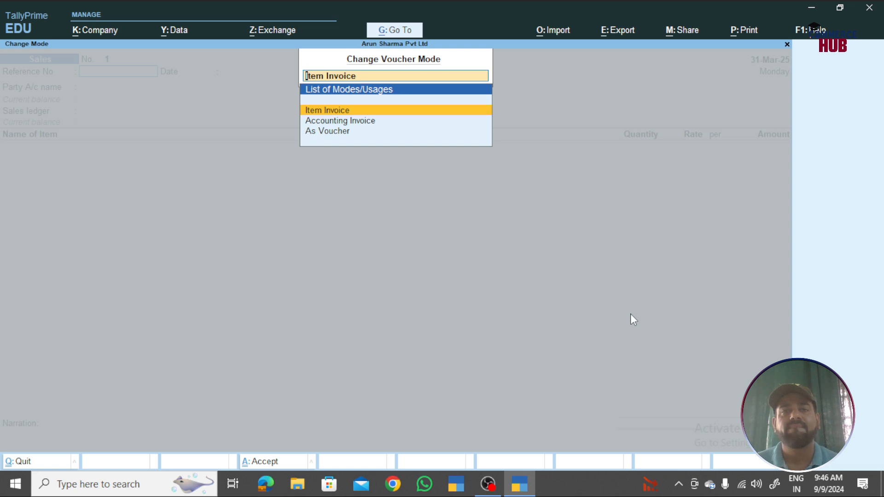
- Set Sales voucher No. 1 to As Voucher mode and move to the Dr ledger field
key(Down)
key(Down)
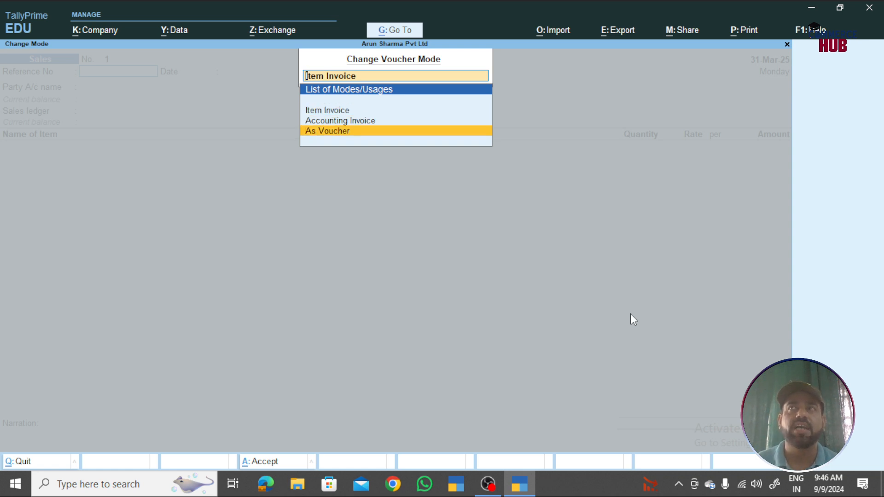
key(Return)
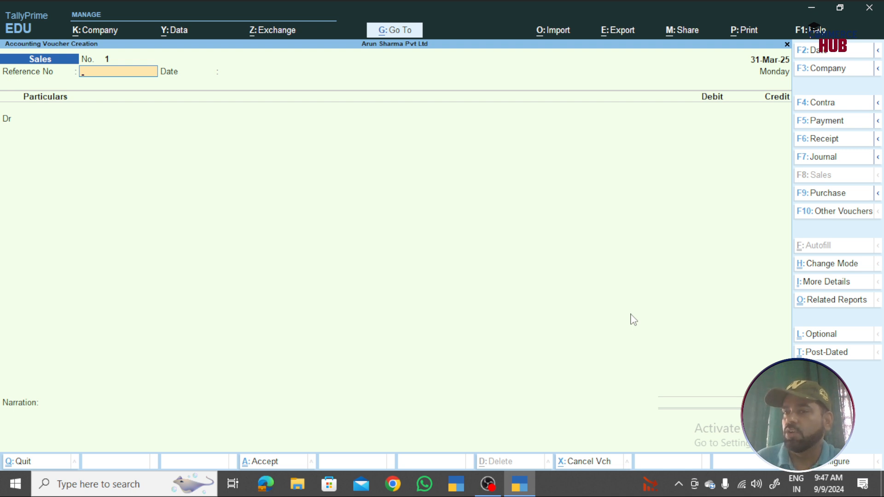
click(819, 272)
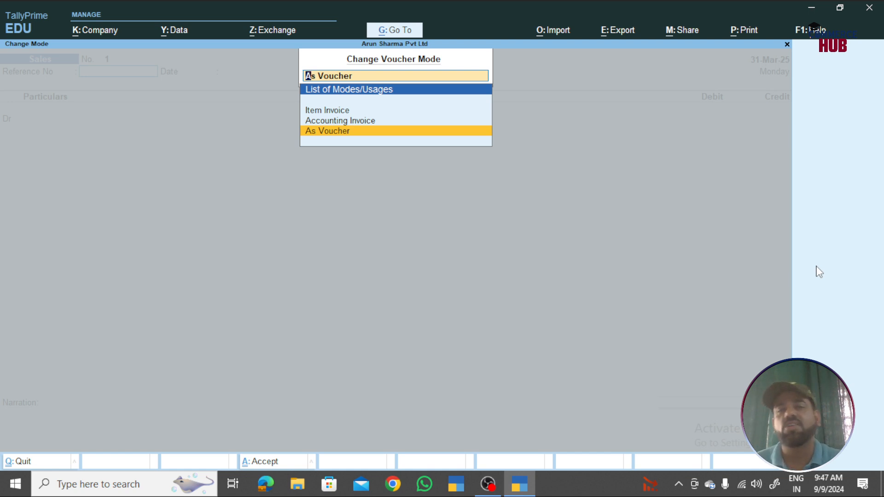
key(Return)
key(Return)
key(Return)
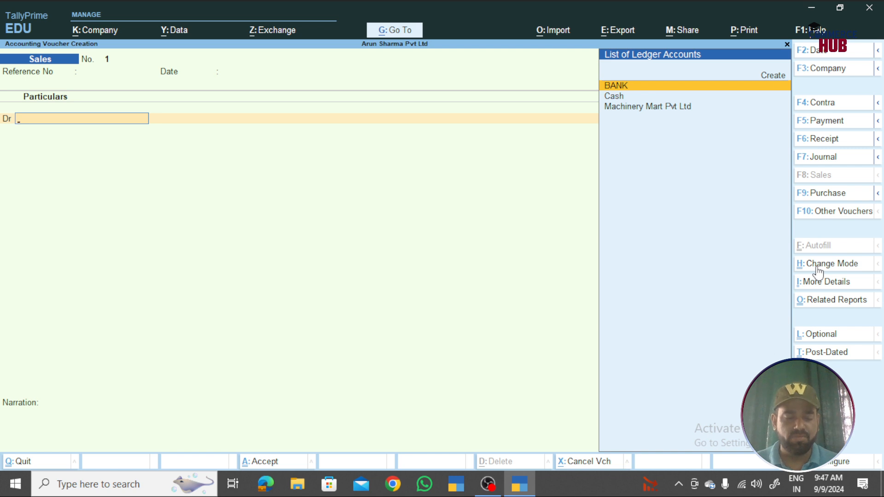
- Create the customer ledger Ram Enterprisess under Sundry Debtors as the debit ledger
key(alt+c)
text(Ram n)
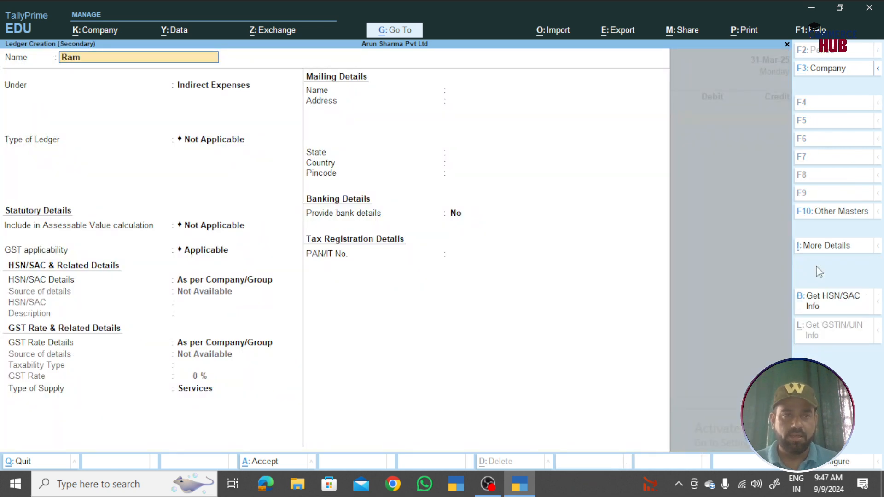
key(BackSpace)
text(enterprises)
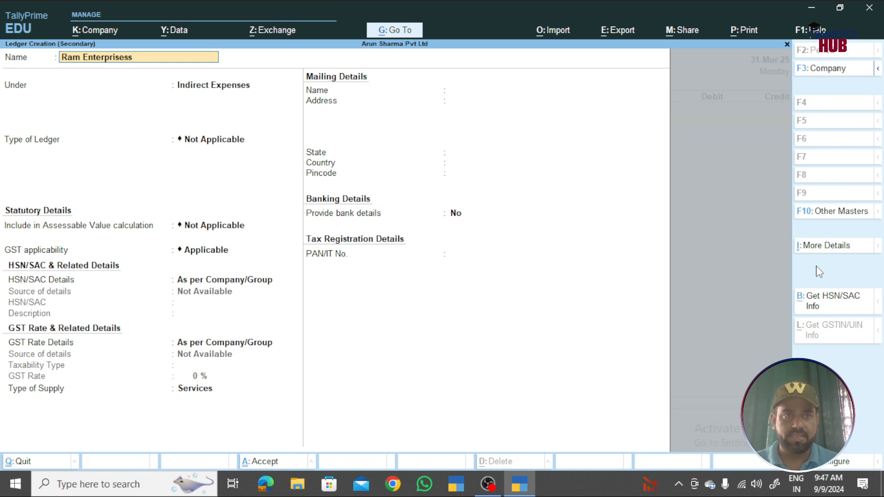
key(Return)
text(Sun)
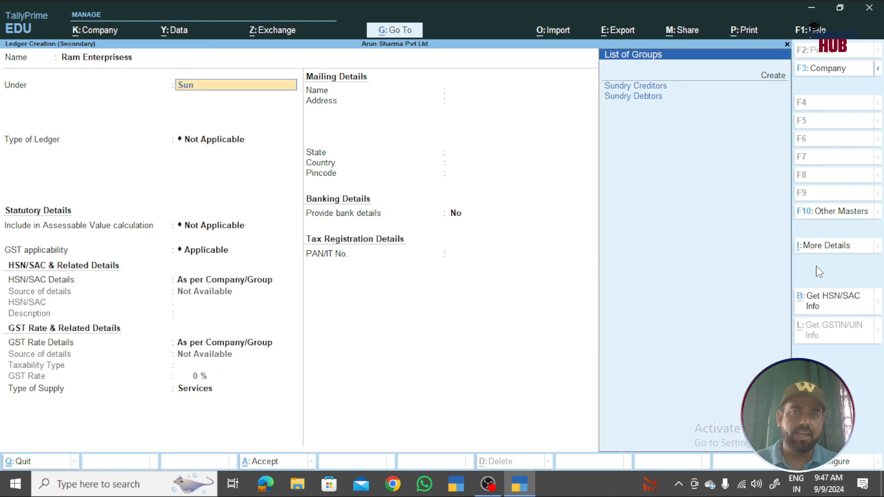
key(Down)
key(Return)
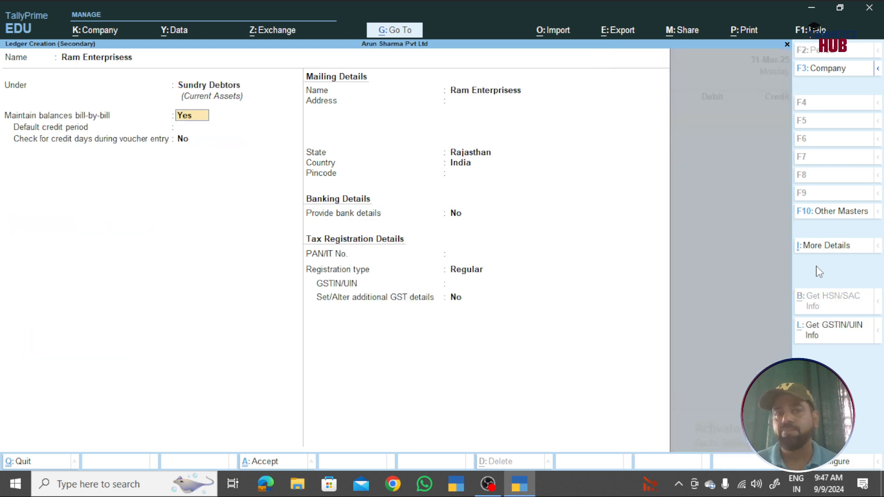
key(ctrl+a)
key(Return)
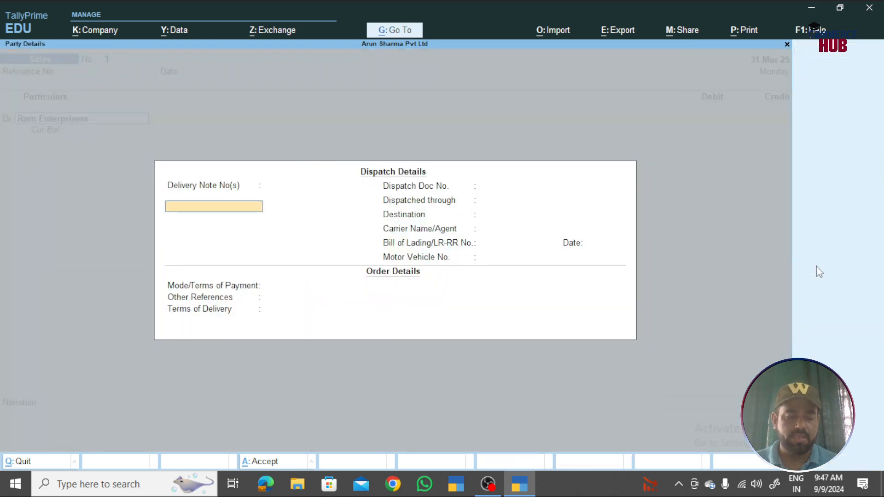
- Debit Ram Enterprisess 5,000 as a New Ref bill, credit Sales, and save the voucher
key(Escape)
key(Escape)
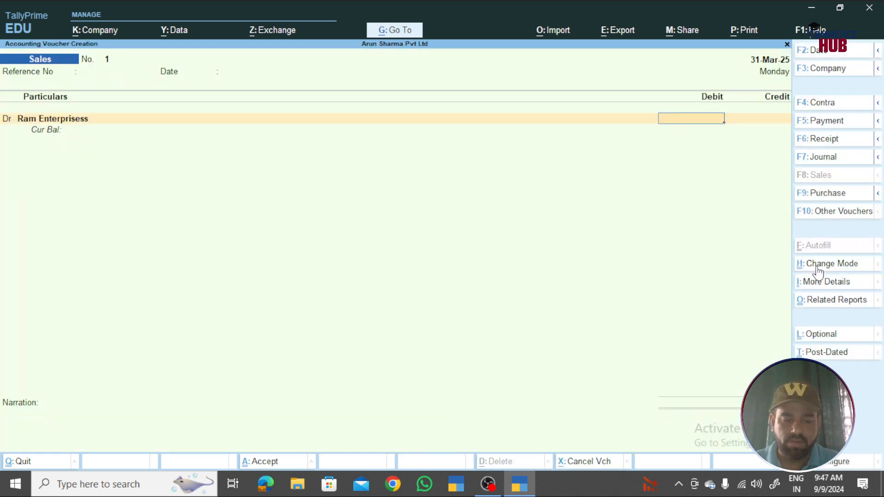
text(5000)
key(Return)
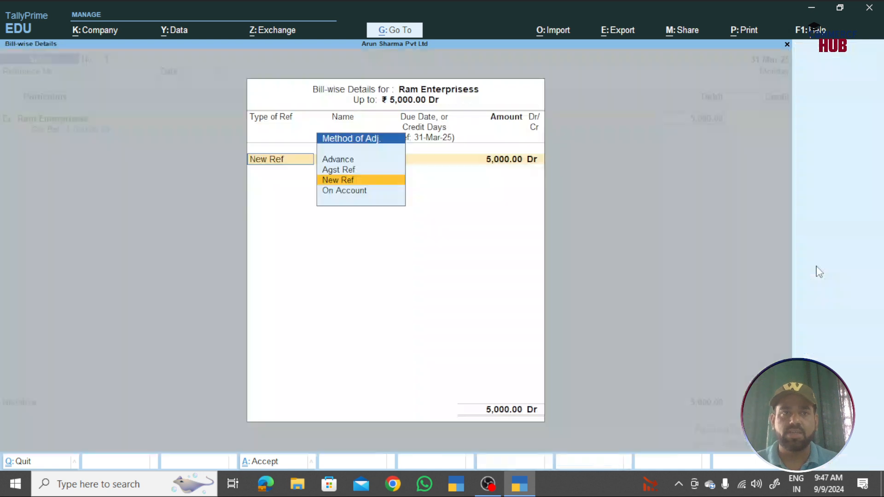
key(Return)
key(Return)
key(Return)
key(Return)
key(Return)
key(Return)
key(Return)
key(Return)
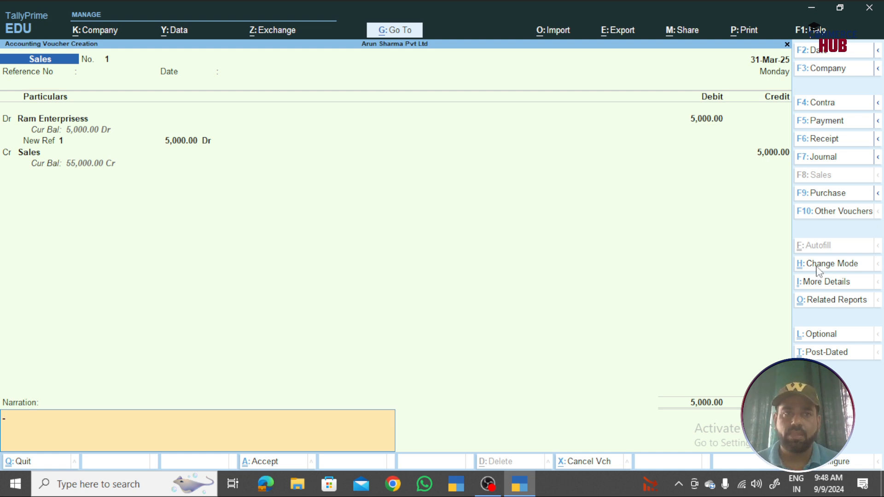
key(Return)
key(Return)
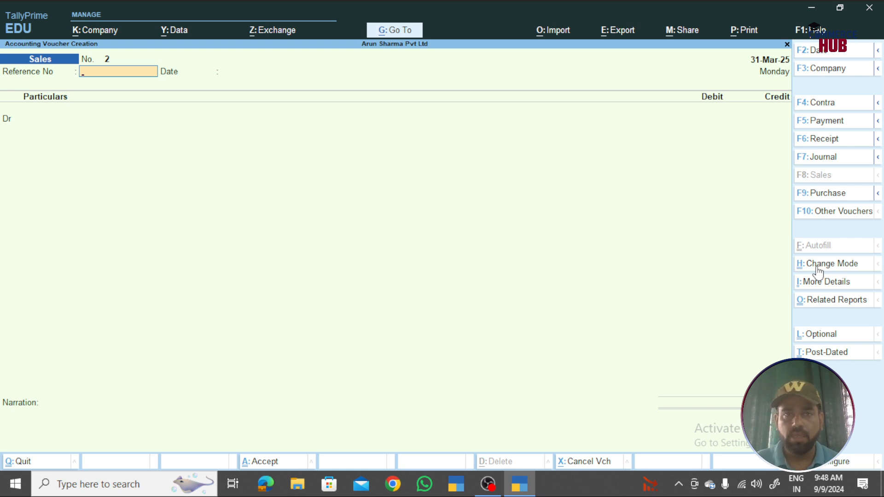
- Start Purchase voucher No. 1 in As Voucher mode, ready for the credit ledger
key(F9)
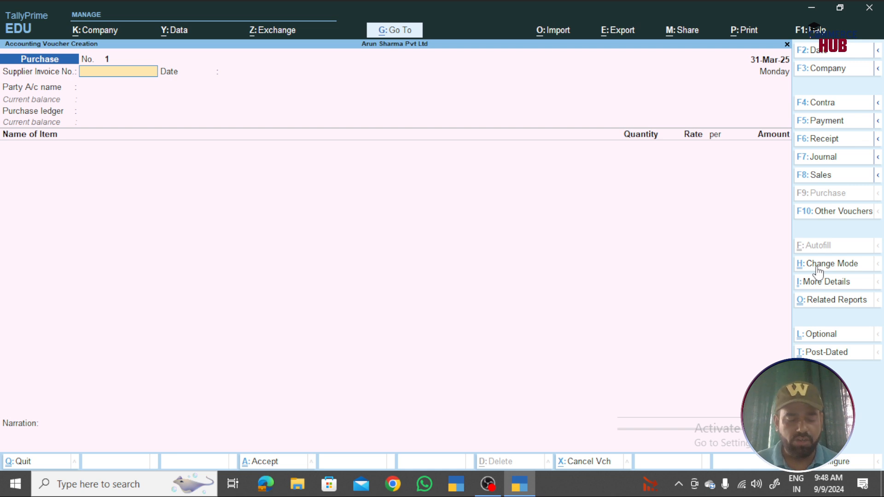
click(818, 268)
key(Down)
key(Down)
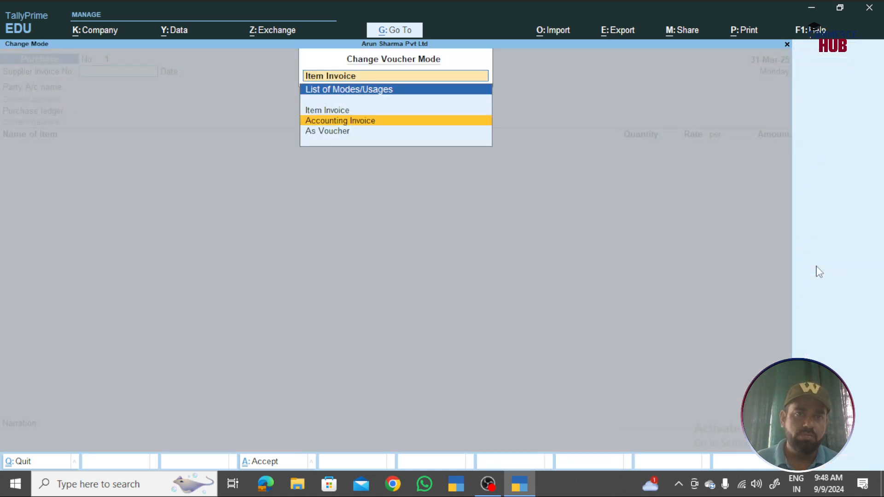
key(Return)
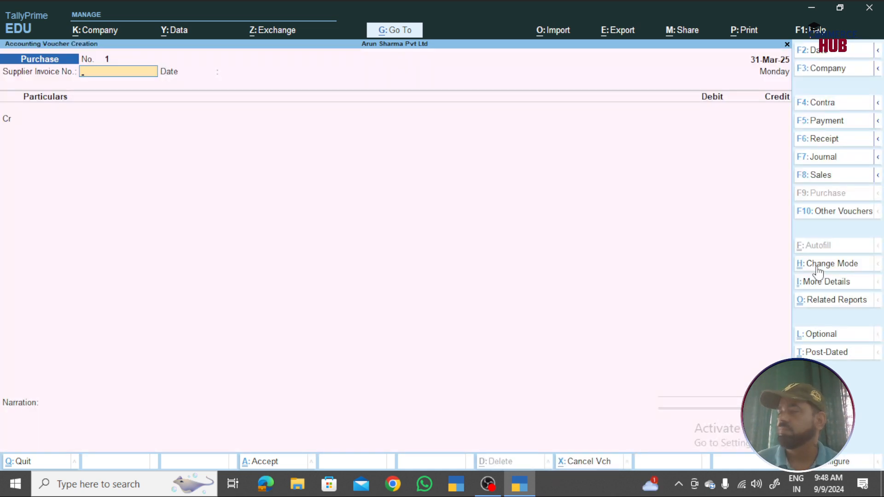
key(Return)
key(Return)
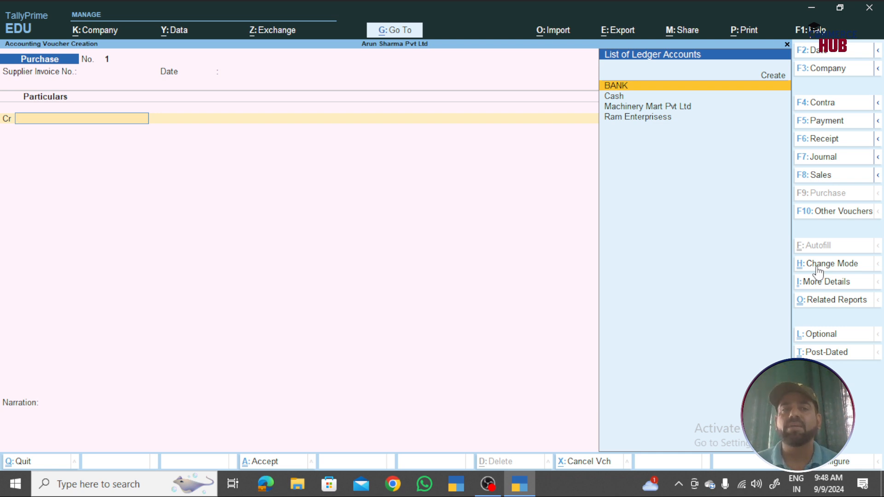
- Create the Kishan & Sons ledger under Sundry Creditors
key(alt+c)
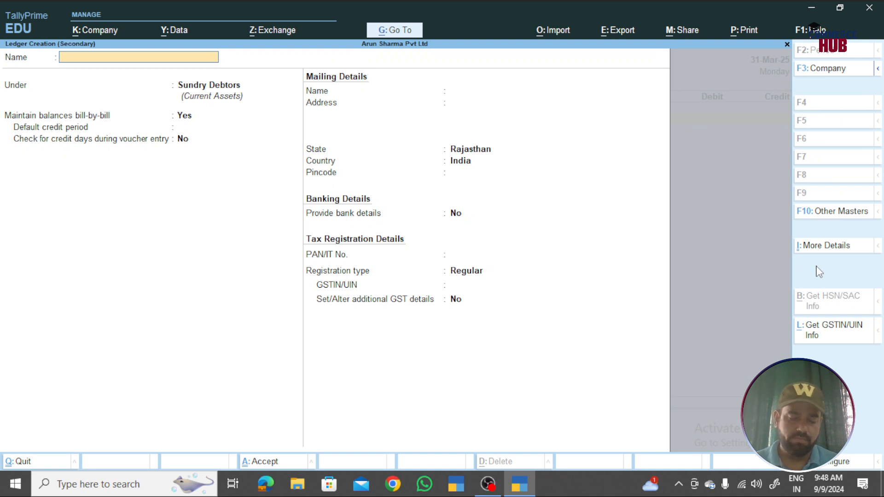
text(Ki)
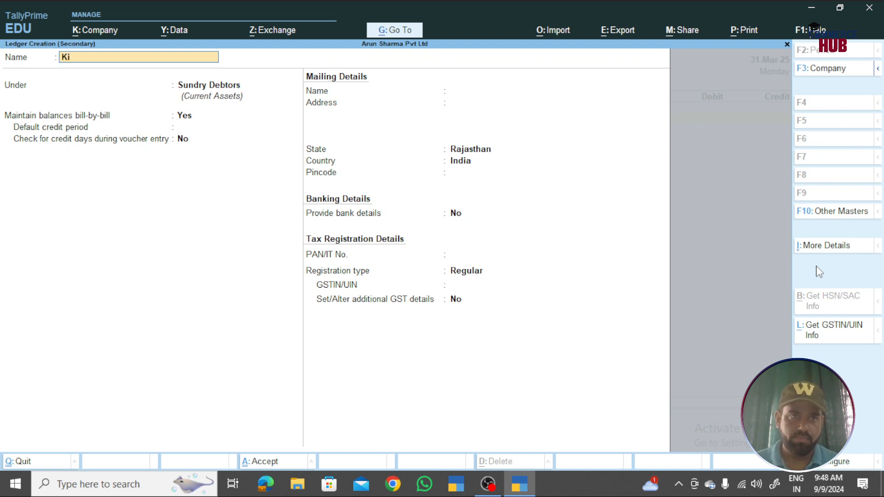
text(shan & Sons)
key(BackSpace)
key(BackSpace)
text(ns)
key(Return)
text(Sun)
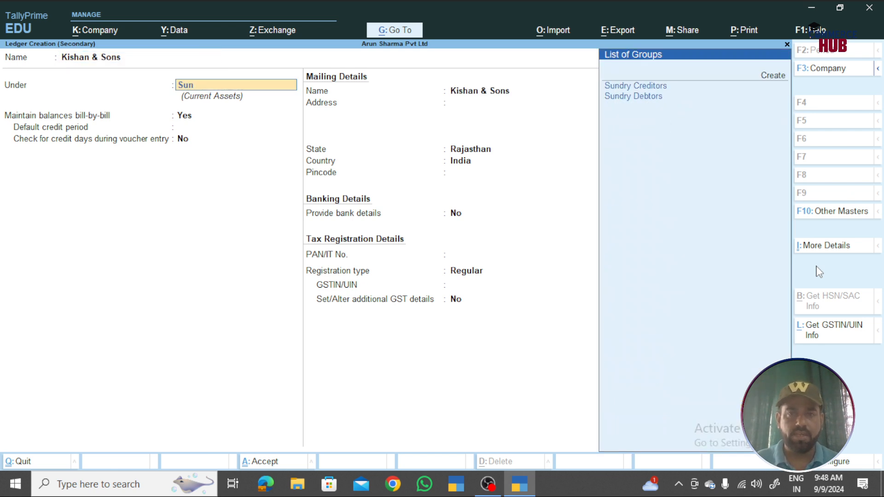
text(d)
key(Return)
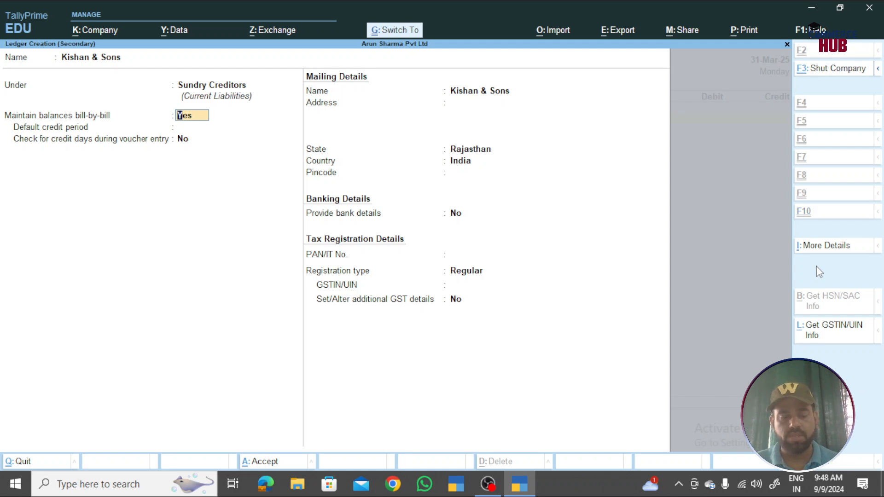
key(ctrl+a)
key(ctrl+a)
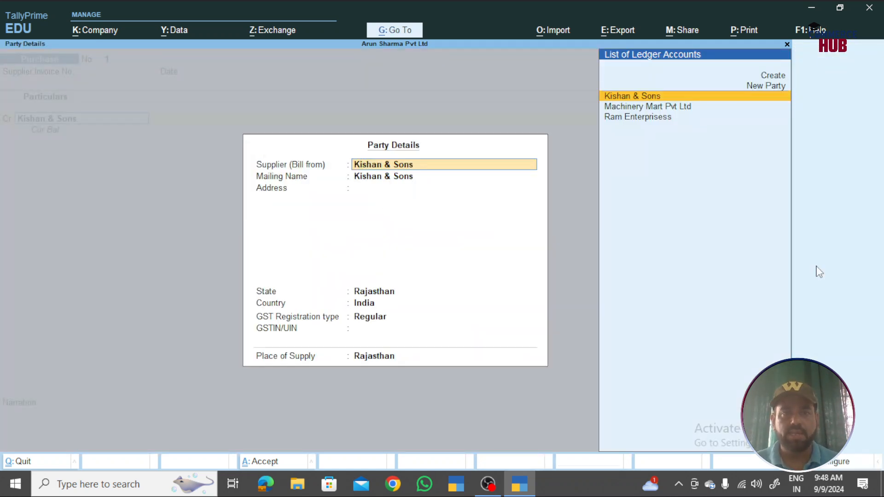
key(ctrl+a)
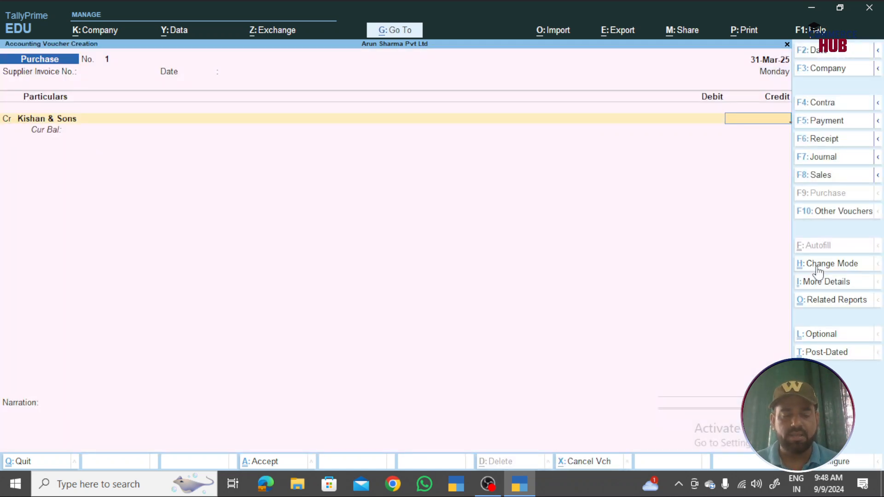
- Credit Kishan & Sons 40,000 against new bill reference KE/089
text(40000)
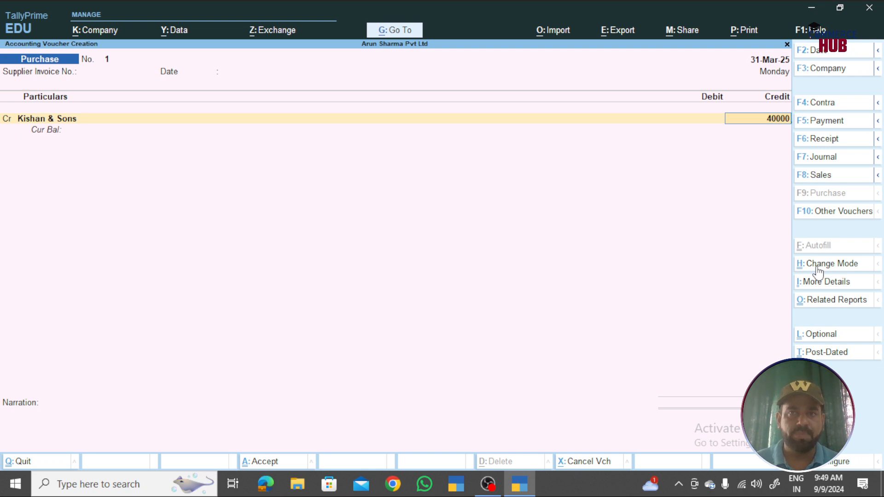
key(Return)
key(Return)
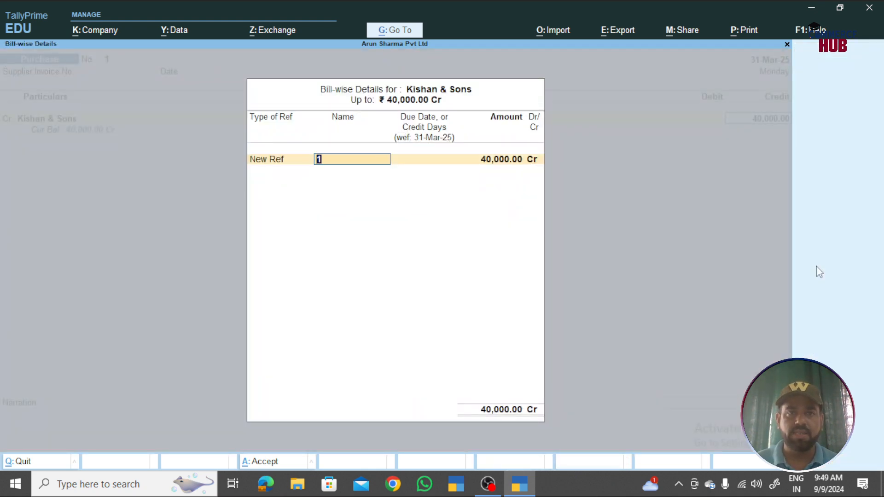
text(KE/)
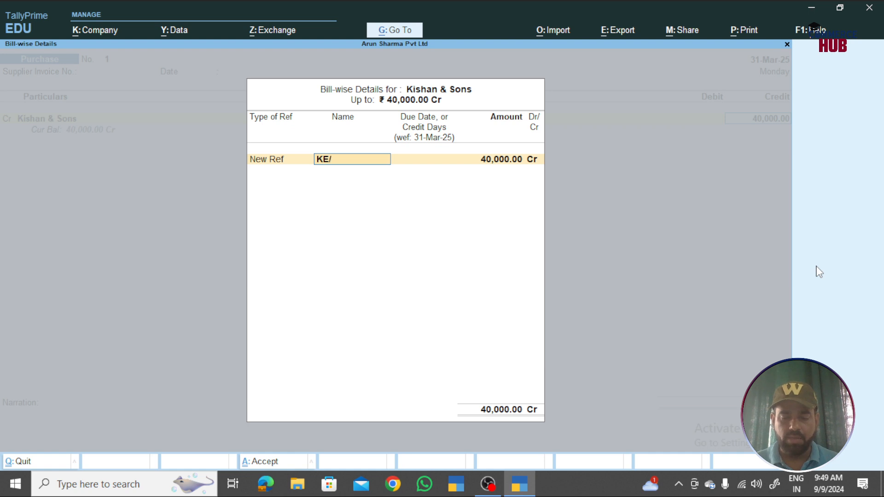
text(089)
key(Return)
key(Return)
key(Return)
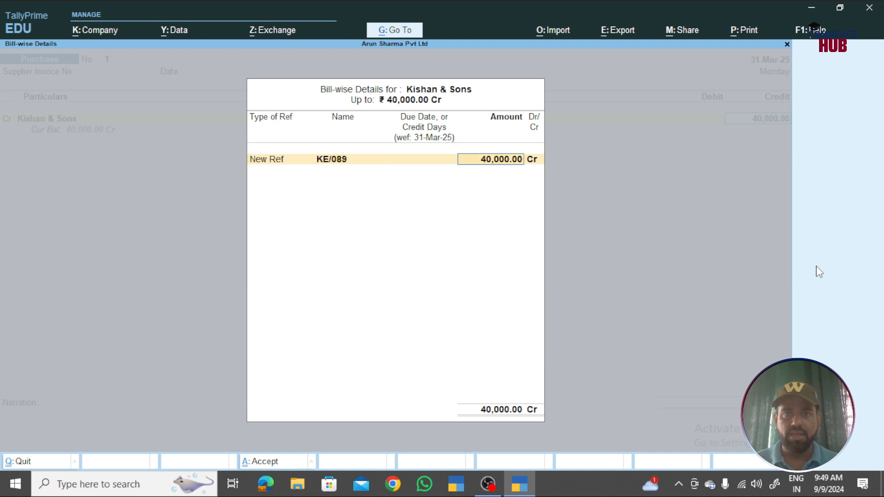
key(Return)
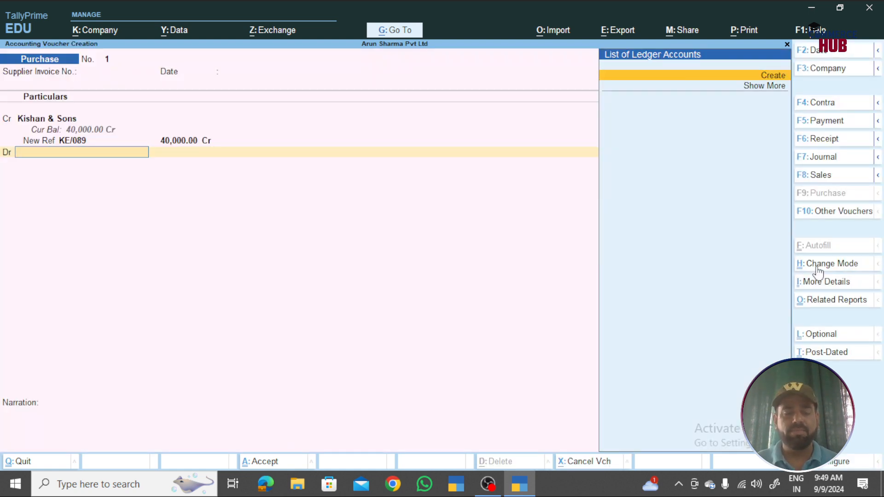
- Create a Purchase ledger under Purchase Accounts, debit it 40,000, and save the voucher
key(alt+c)
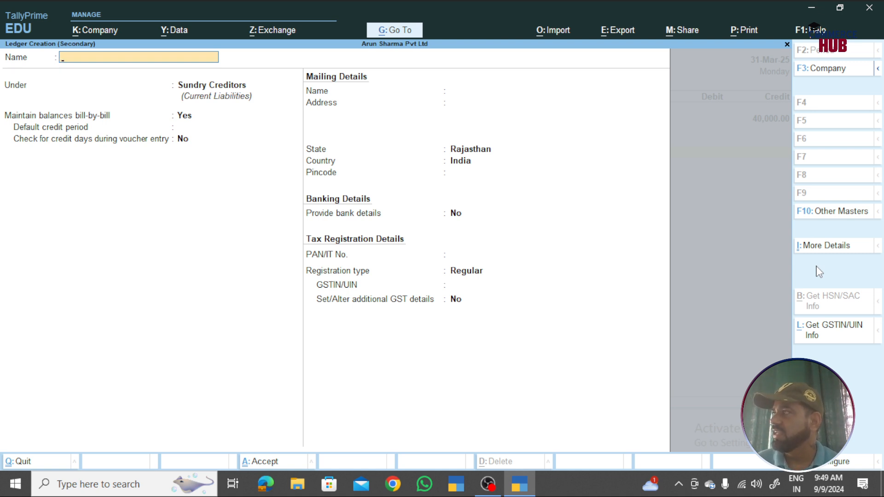
text(Purchase)
key(Return)
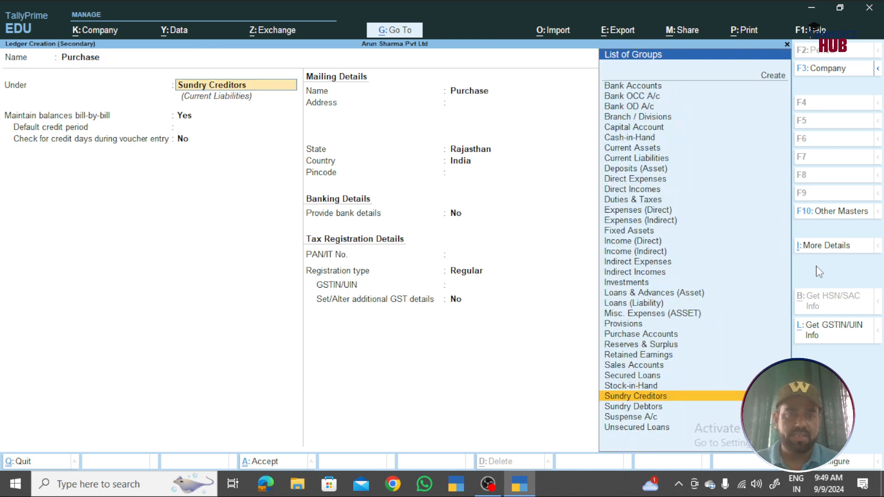
text(Pur)
key(Return)
key(ctrl+a)
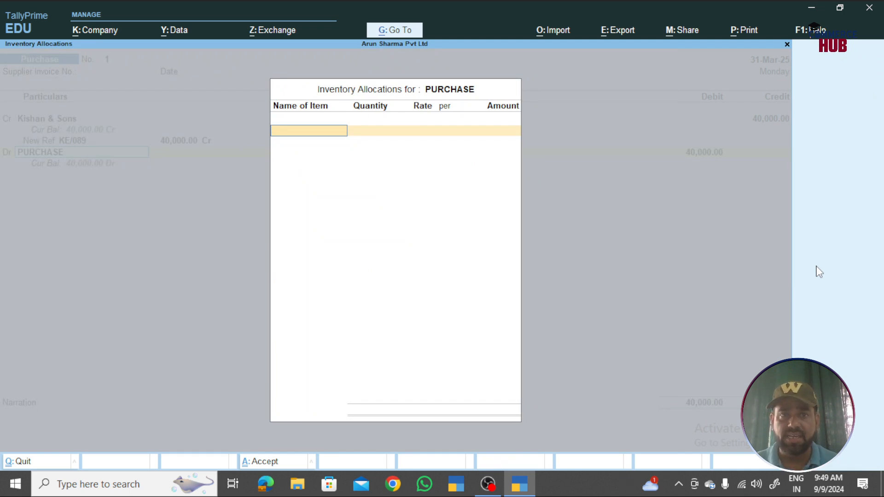
key(Escape)
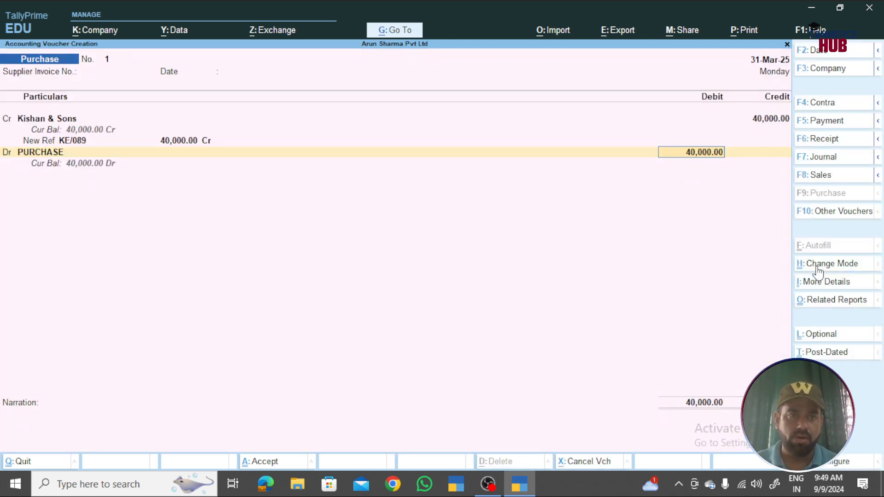
key(ctrl+a)
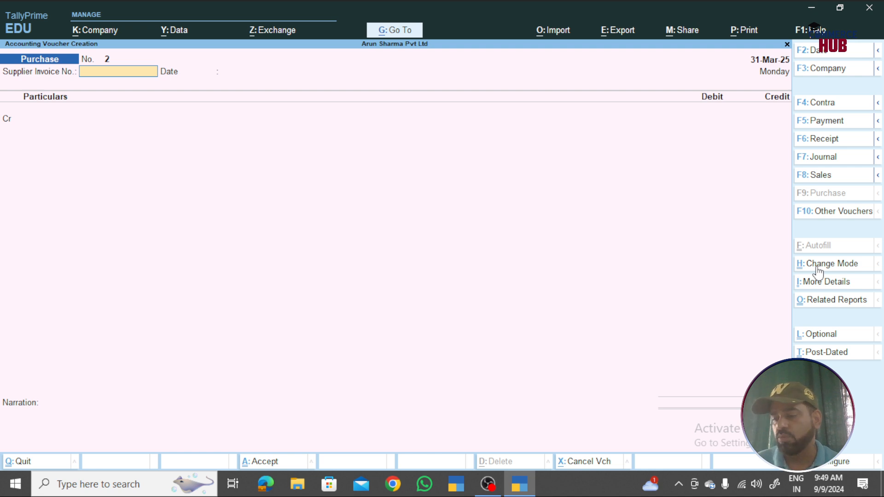
- Review the saved vouchers back to the Salary journal, then open the 31-Mar-25 Day Book
key(Page_Up)
key(Page_Up)
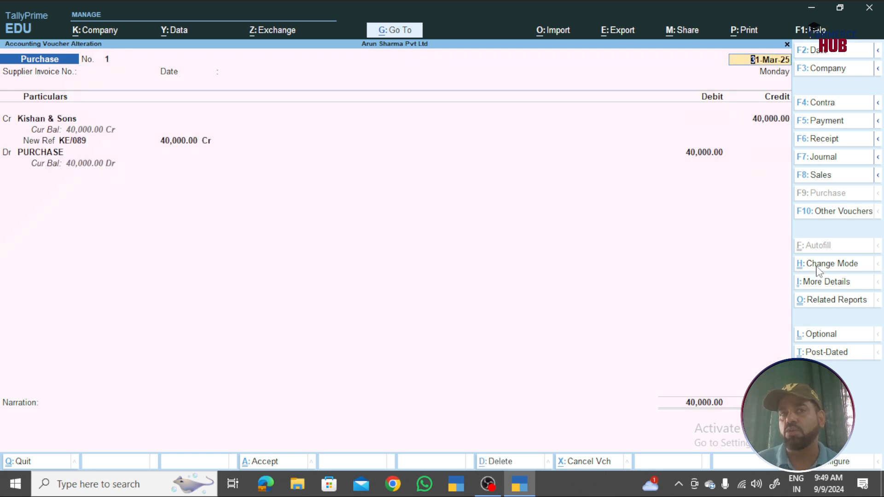
key(Page_Up)
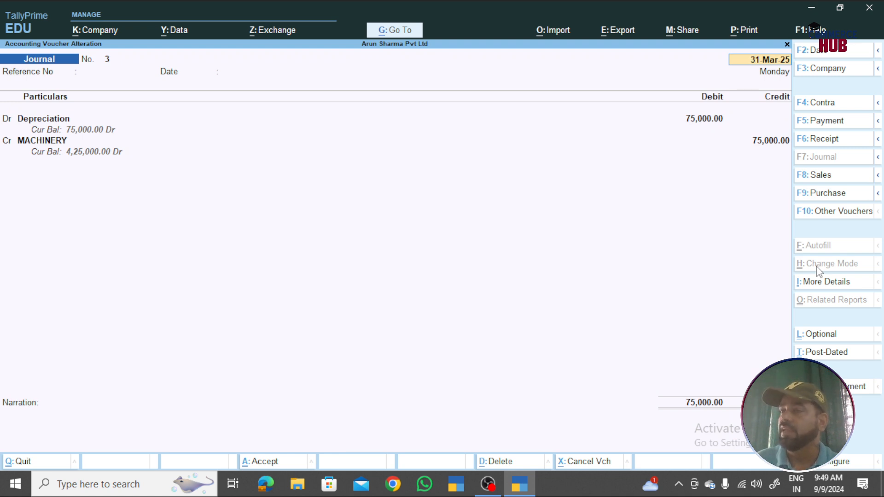
key(Page_Up)
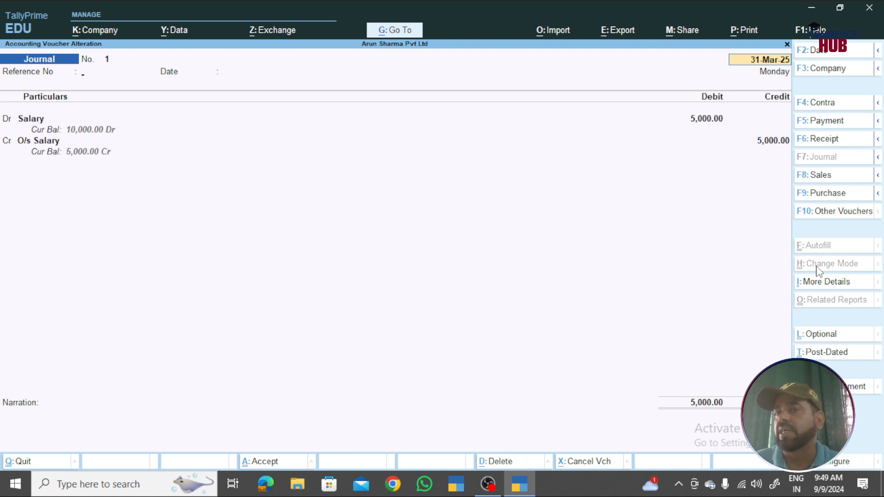
key(Escape)
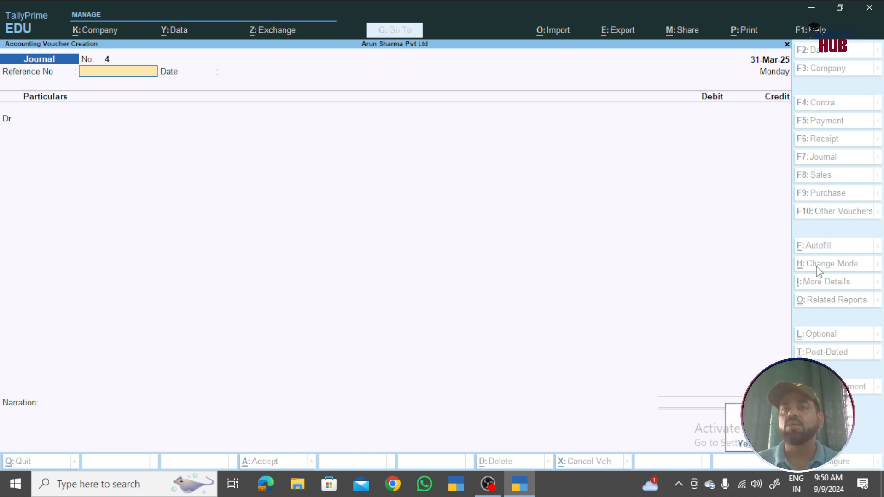
key(Escape)
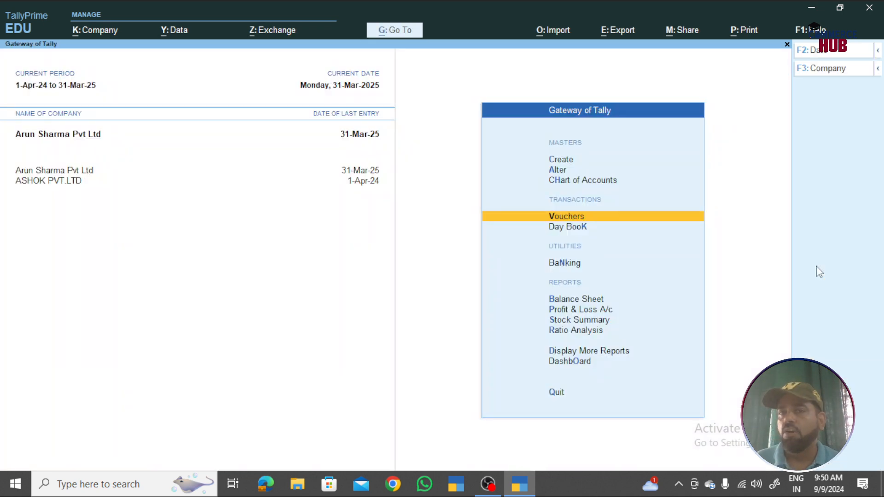
key(Down)
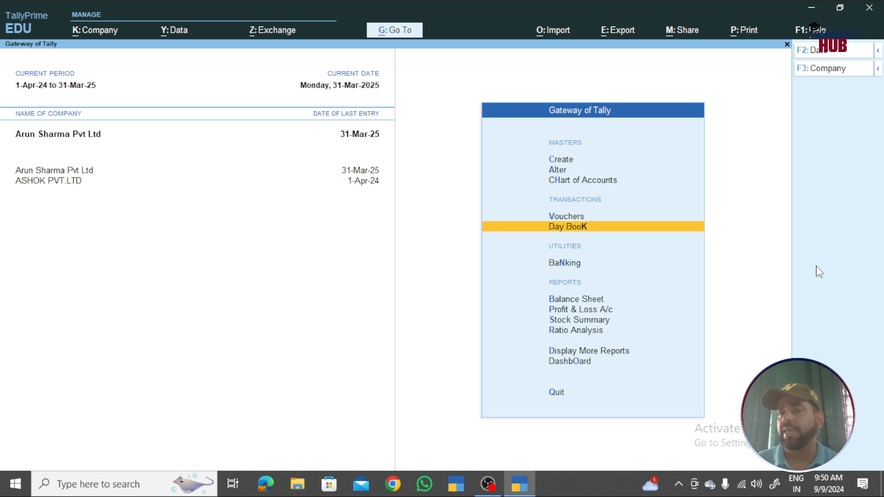
key(Return)
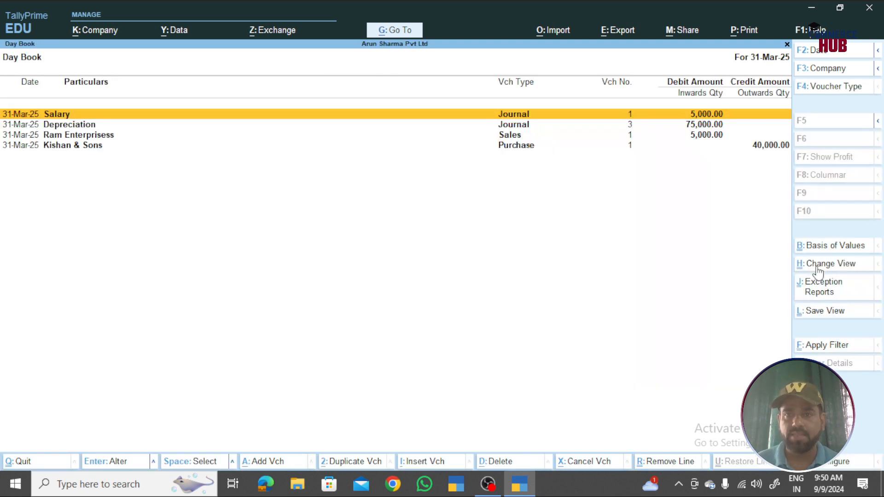
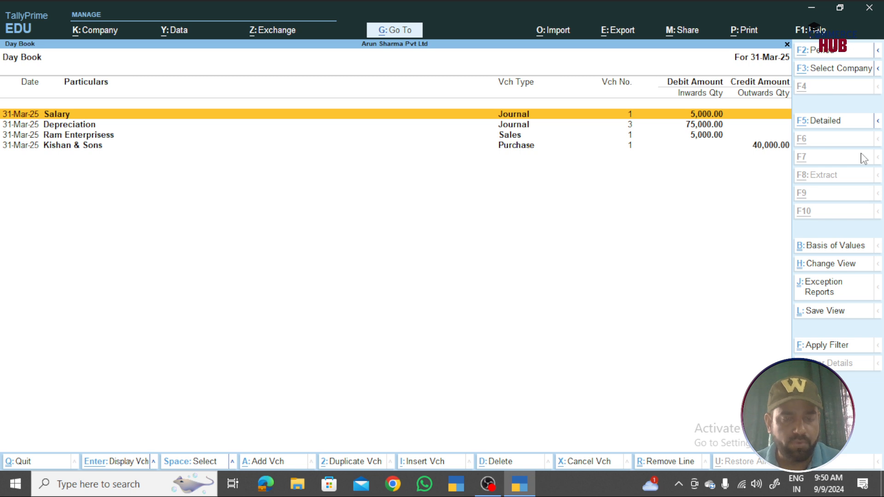
- Set the Day Book period start to 1-4-2024, leaving To at 31-3-2025
key(alt+F2)
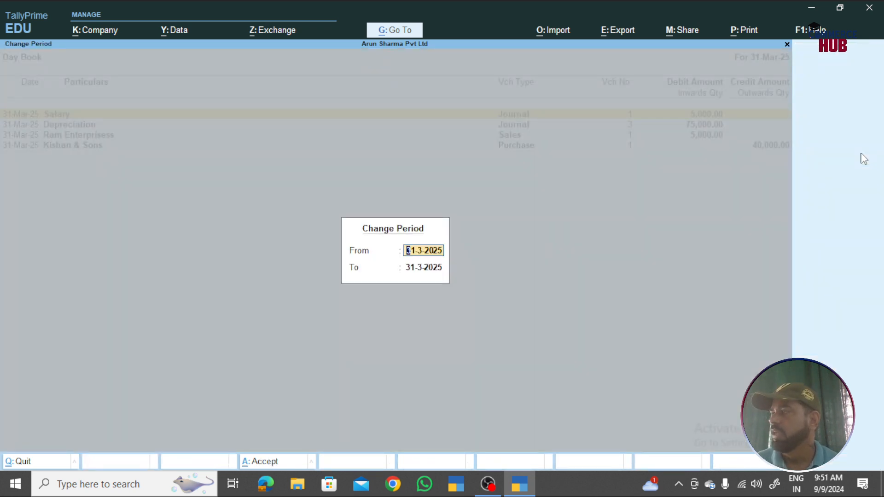
text(1-4)
key(Return)
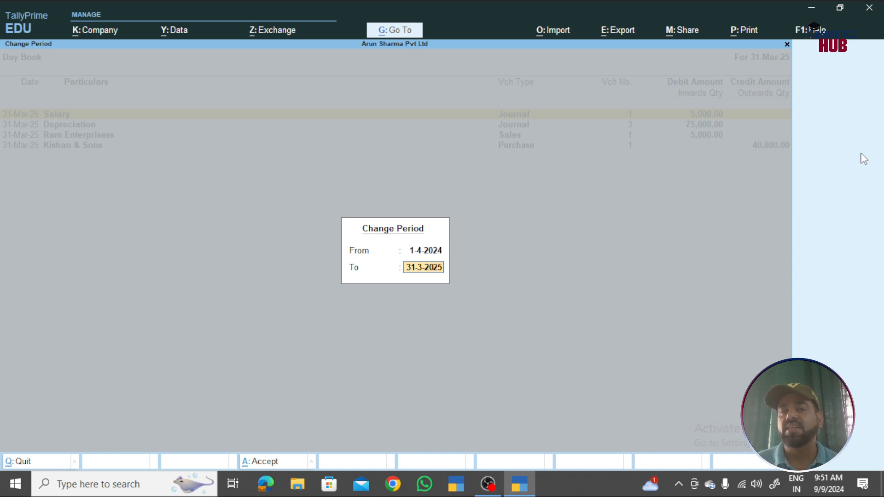
- Apply the 1-Apr-24 to 31-Mar-25 period and select the 1-Apr-24 Salary payment
key(Return)
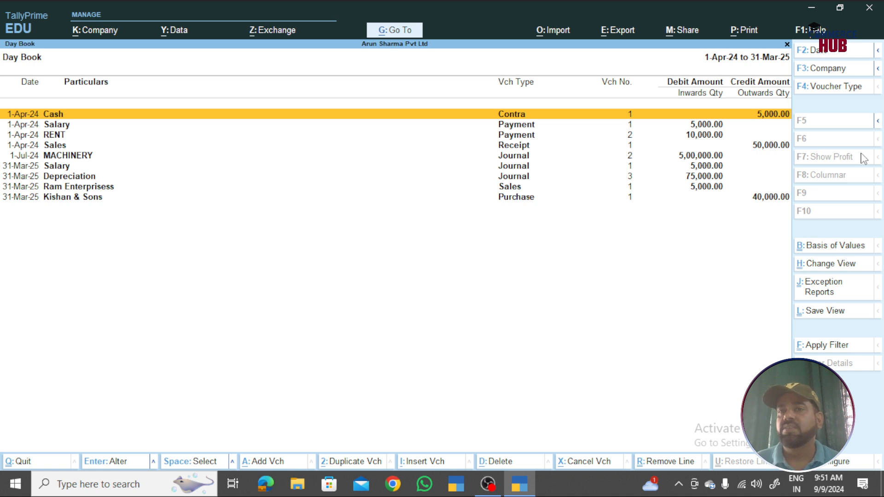
key(Down)
key(Down)
key(Down)
key(Down)
key(Down)
key(Down)
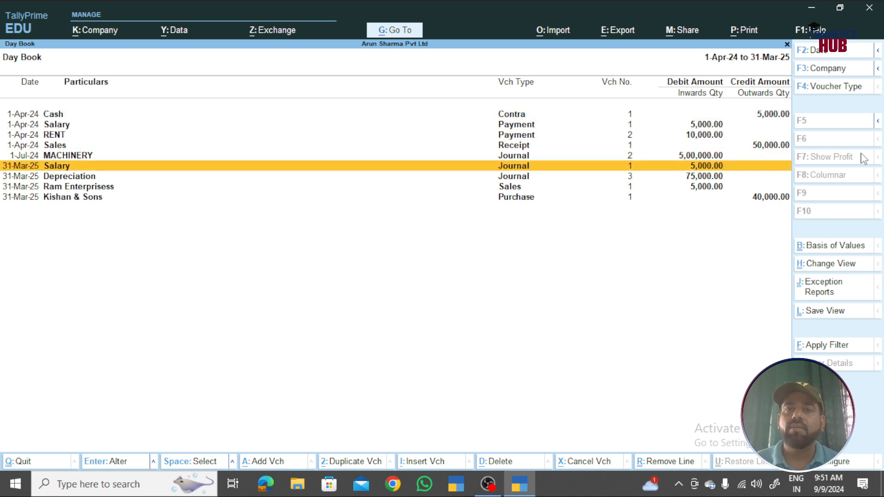
key(Up)
key(Up)
key(Up)
key(Up)
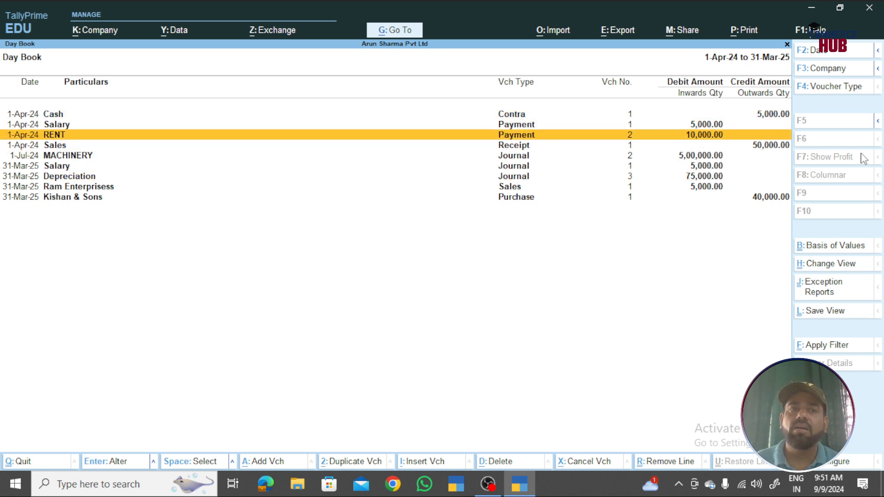
key(Up)
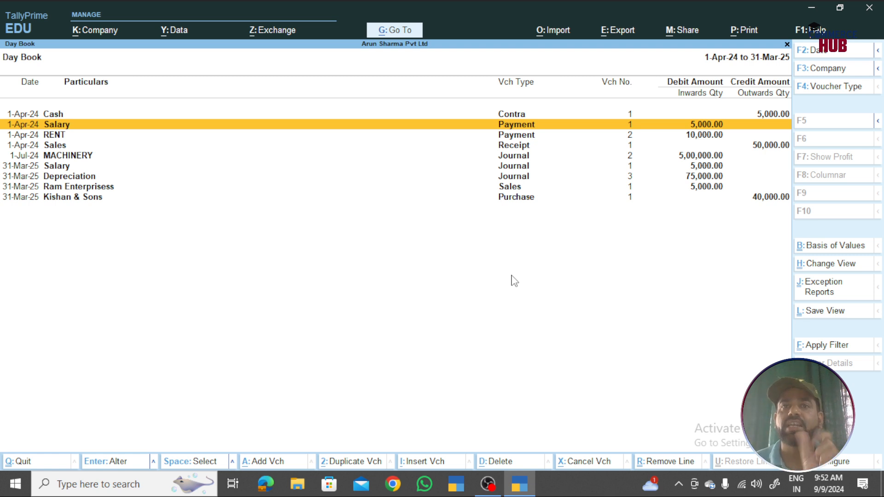
key(Down)
key(Up)
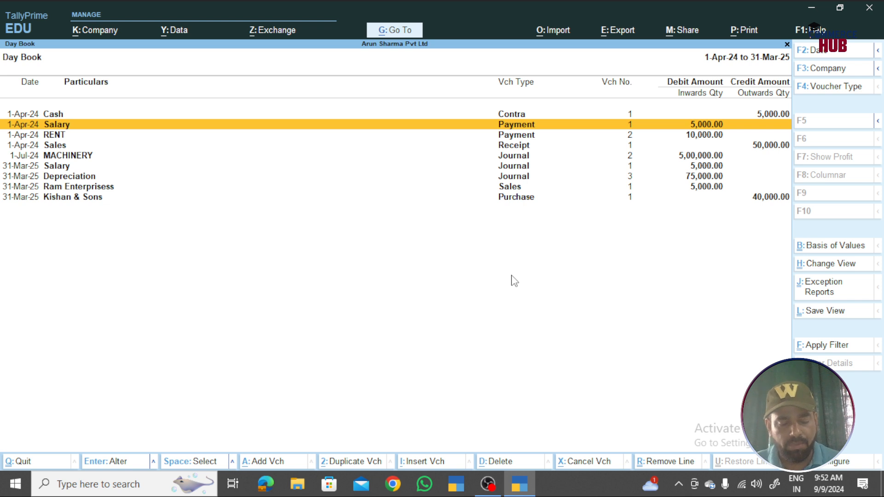
- Duplicate the Salary payment as No. 3 dated 1-May-24: 5,000 from BANK, cheque 234567
key(alt+2)
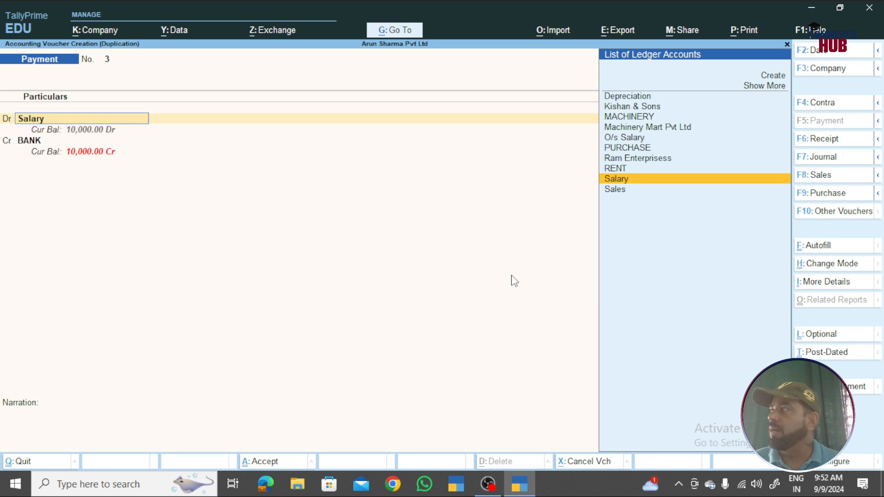
key(F2)
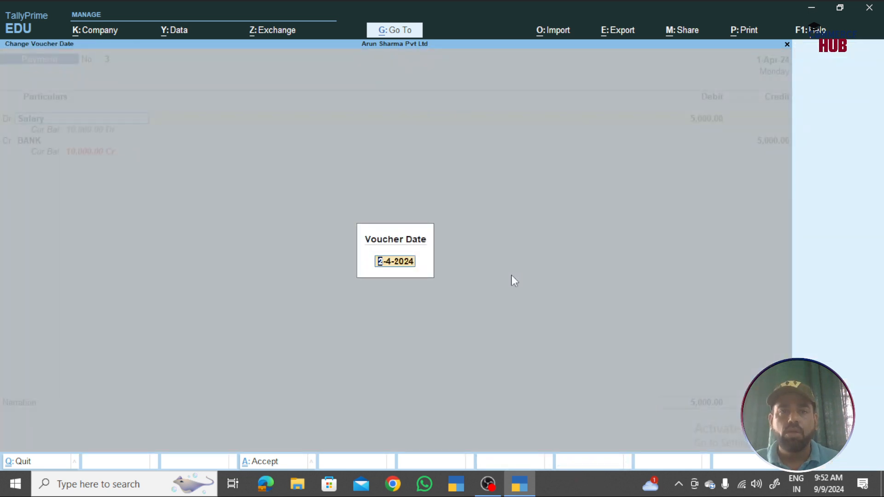
text(1-5)
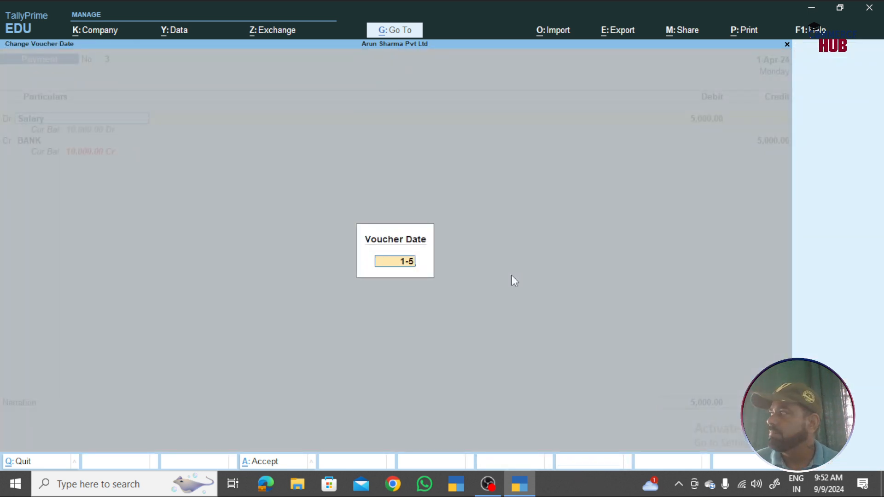
key(Return)
key(Return)
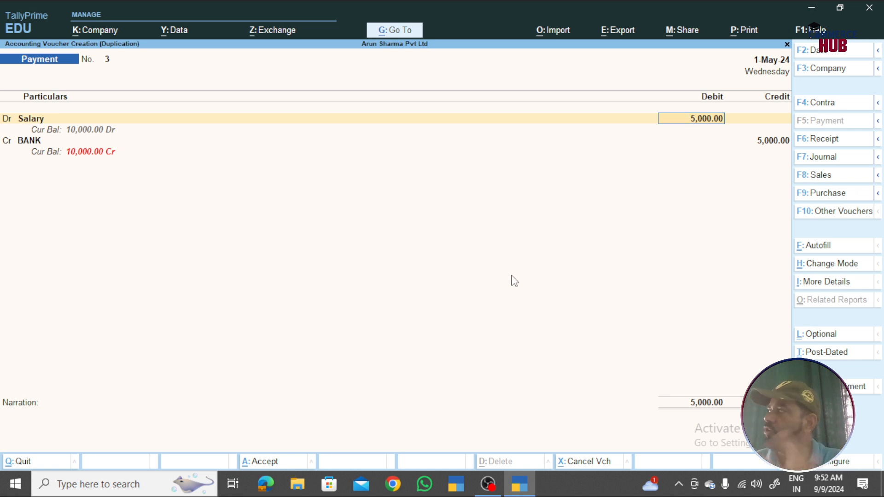
key(Return)
key(Return)
key(Return)
key(Return)
key(Return)
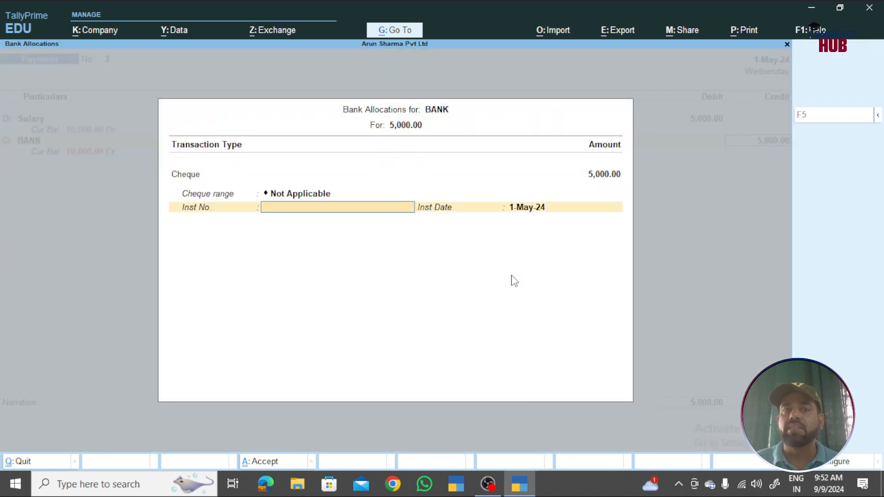
text(2)
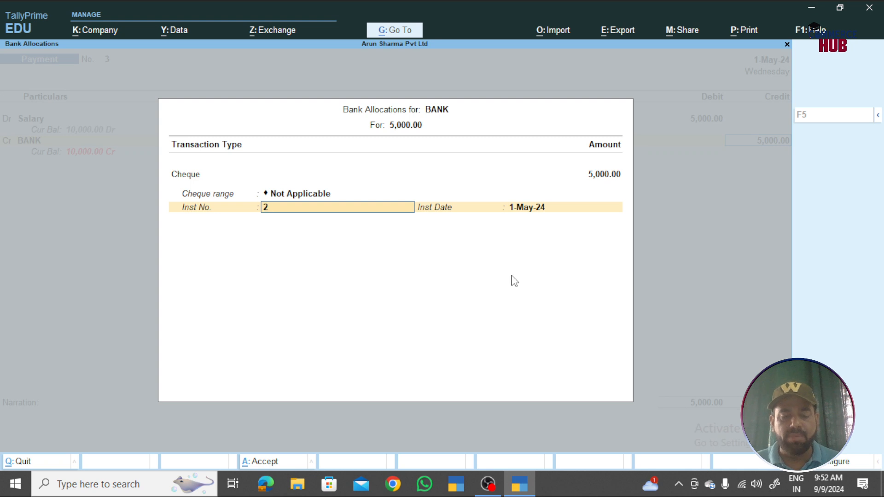
text(34567)
key(Return)
key(Return)
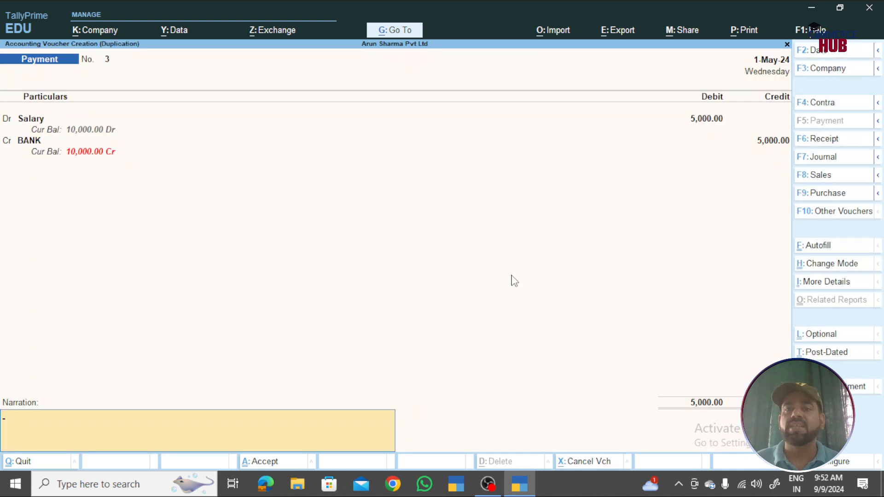
key(Return)
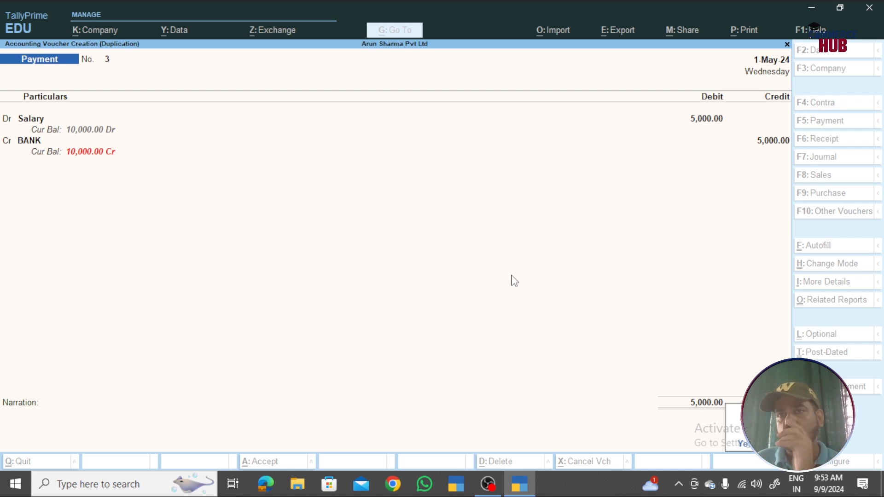
key(Return)
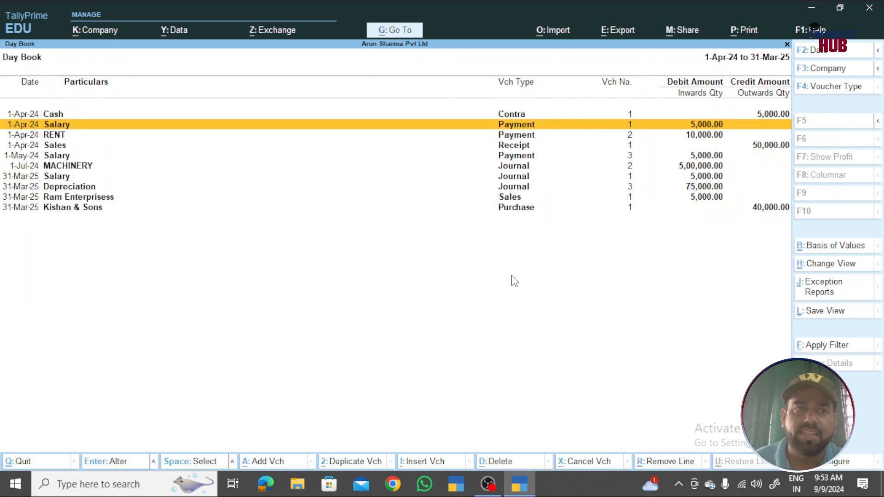
key(Down)
key(Down)
key(Down)
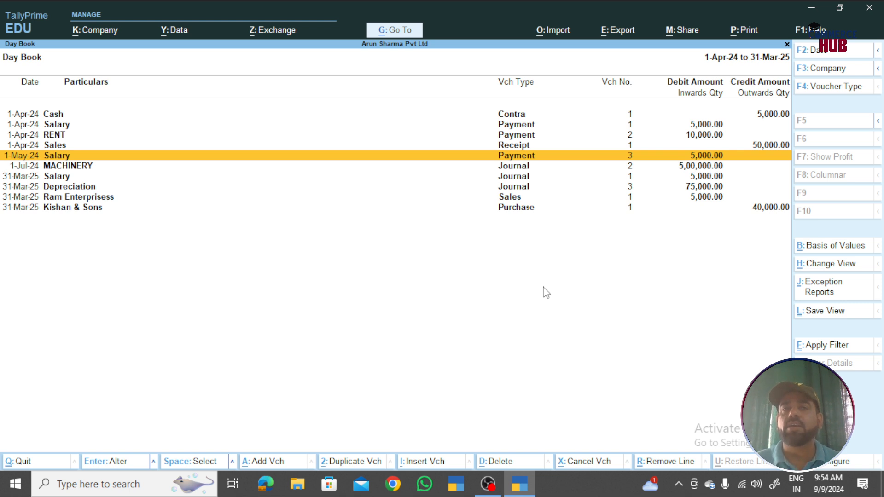
- Start a Payment voucher and create the Mobile Recharge ledger under Indirect Expenses
key(alt+a)
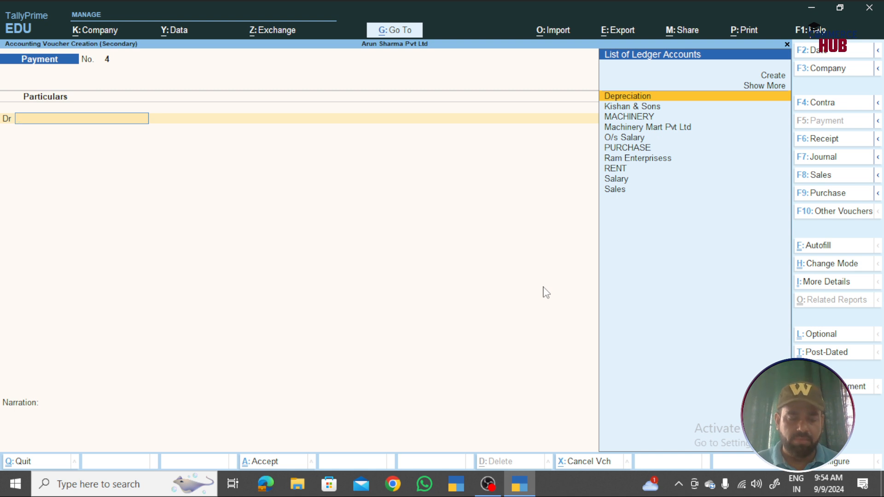
key(alt+c)
text(T)
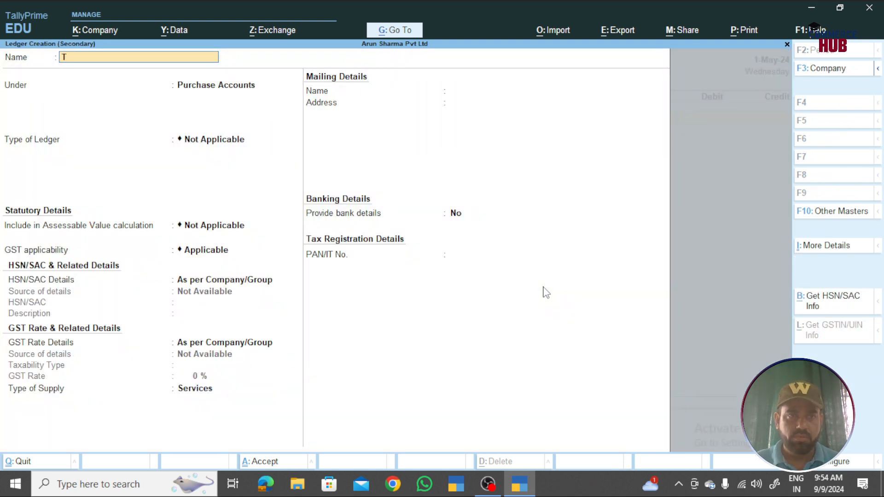
key(BackSpace)
text(Mobile)
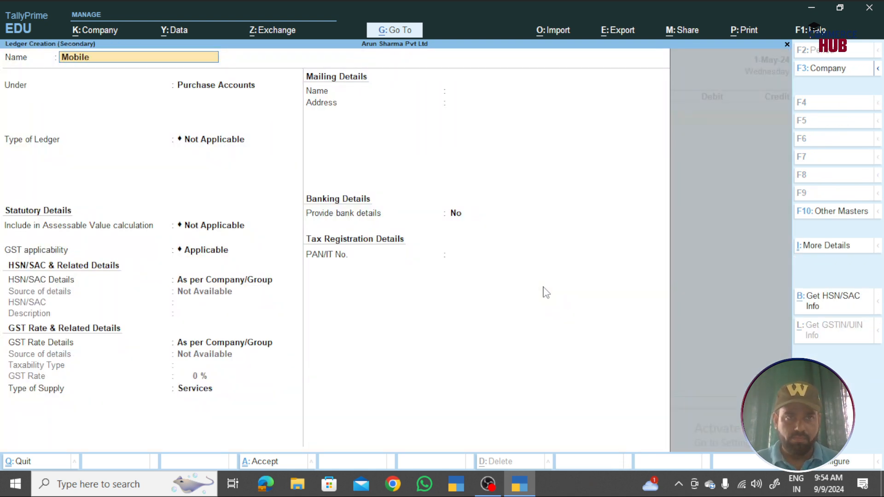
text( Recharge)
key(Return)
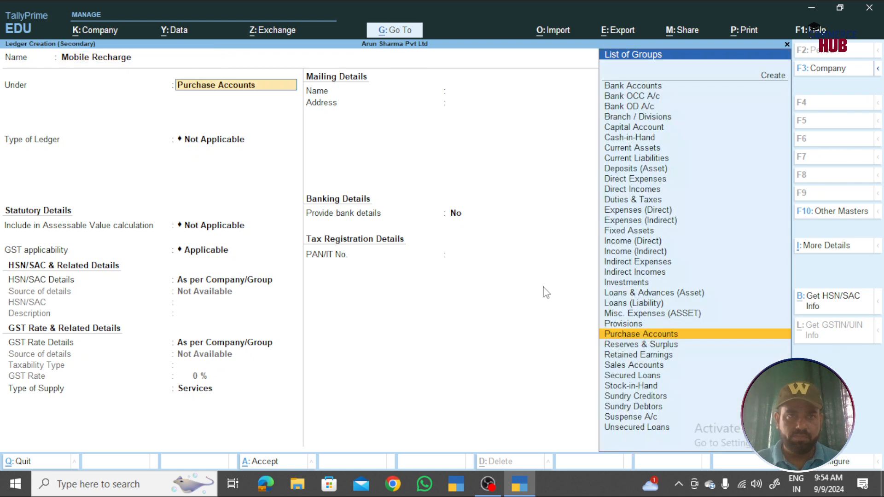
text(indi)
key(Down)
key(Down)
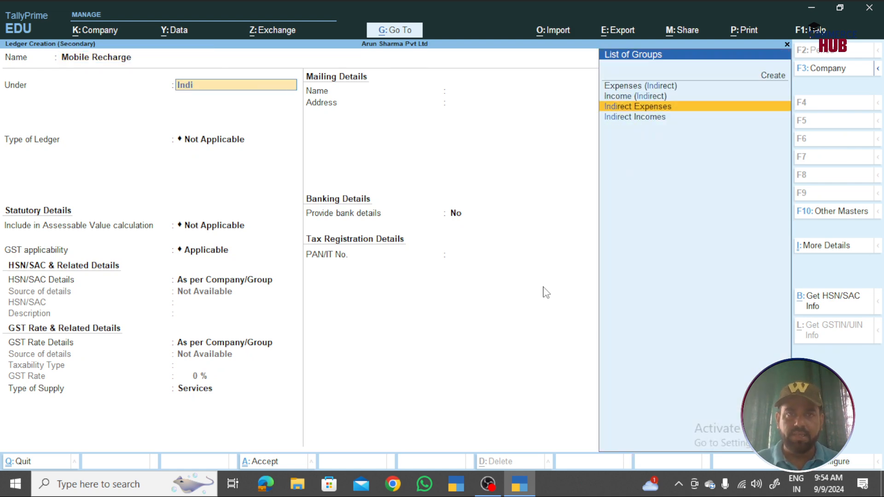
key(Return)
key(ctrl+a)
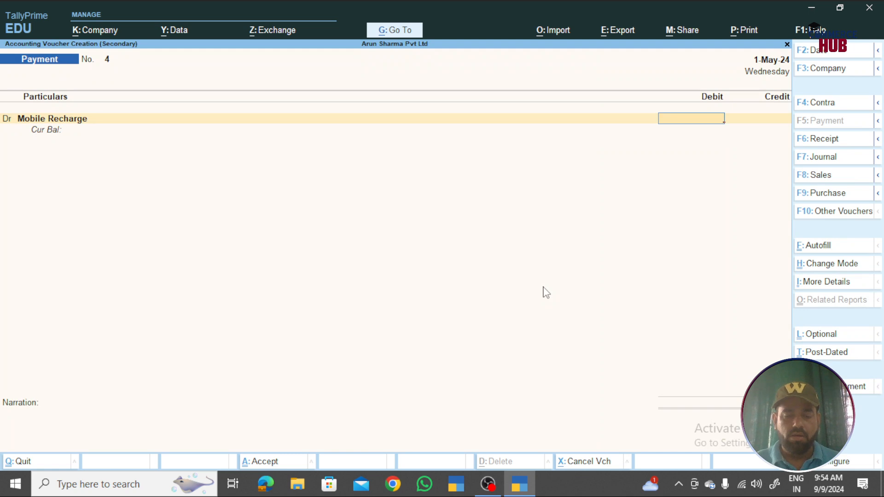
- Debit Mobile Recharge 1,000, credit BANK, and complete the voucher
text(1000)
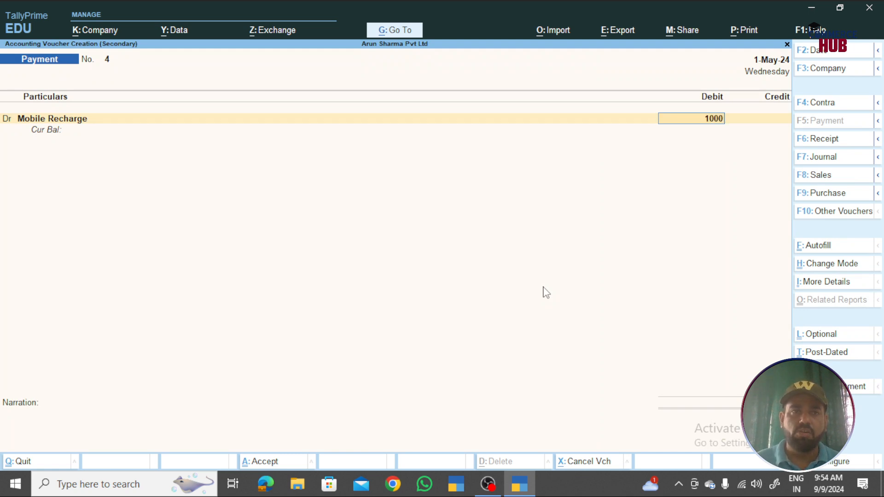
key(Return)
text(ban)
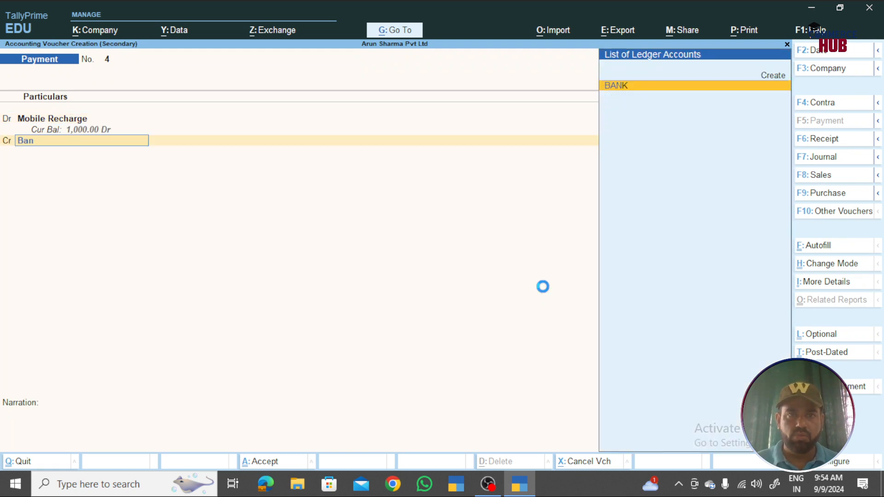
key(Return)
key(Return)
key(ctrl+a)
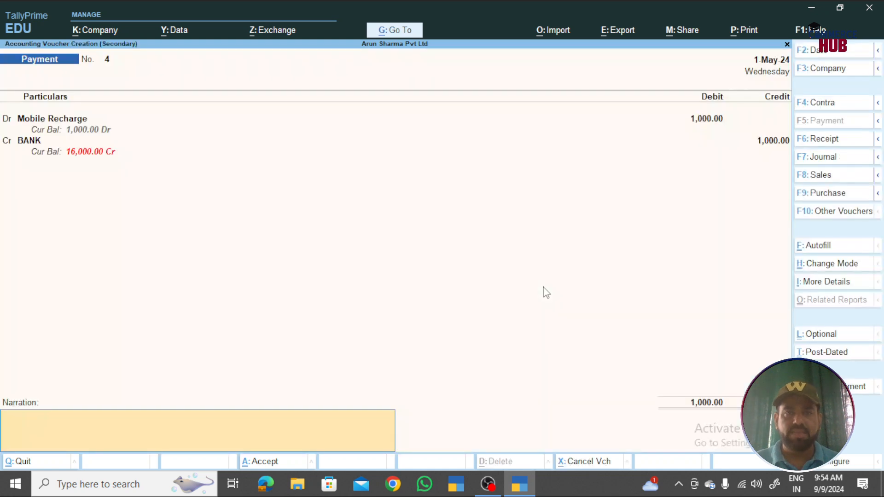
key(Return)
key(Return)
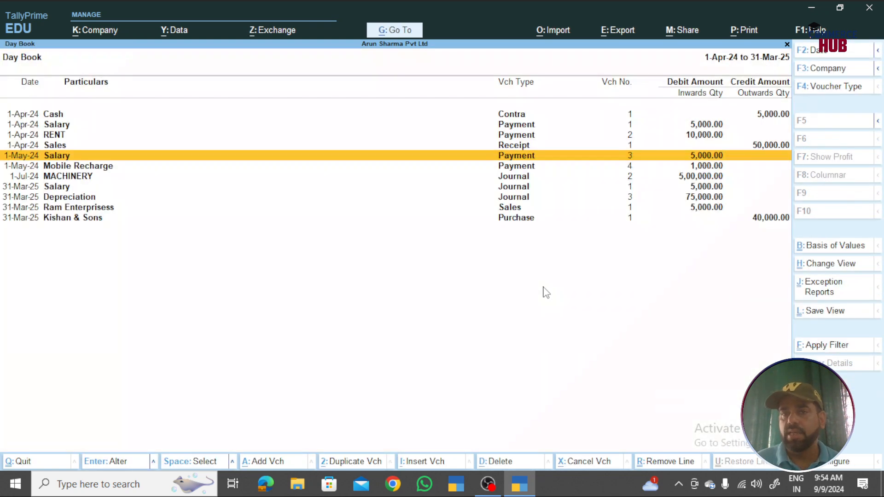
- Highlight the new Mobile Recharge entry and bring up the Day Book export options
key(Down)
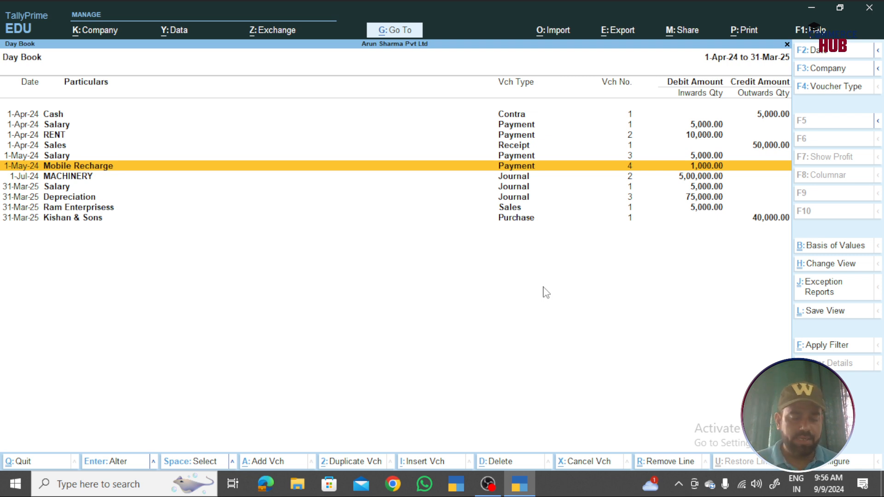
key(alt+e)
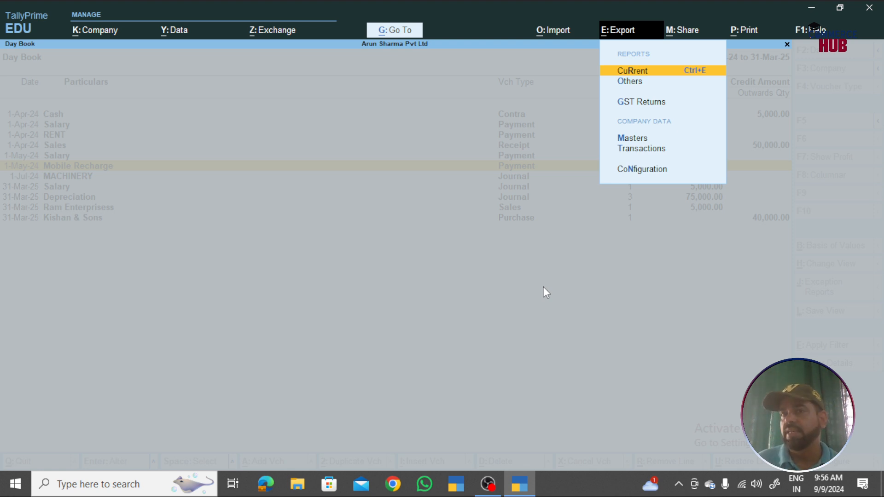
- Export the current Day Book in Excel (Spreadsheet) format as DayBook.xlsx
key(Return)
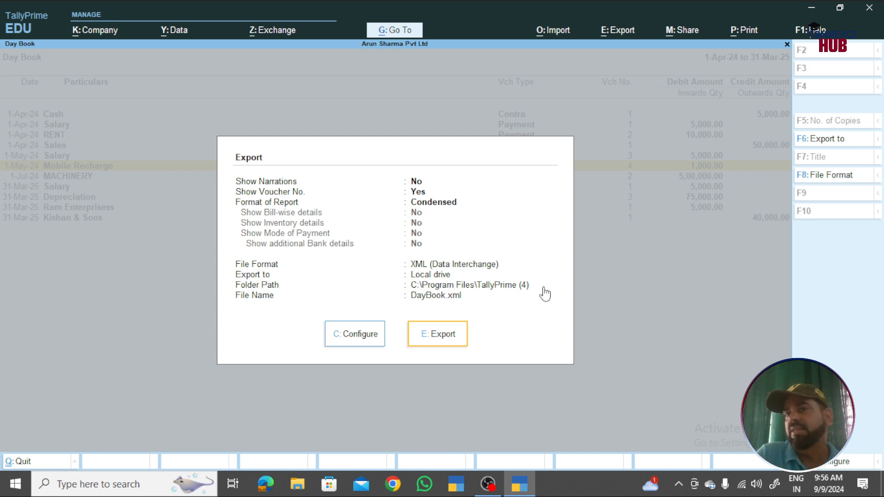
click(804, 182)
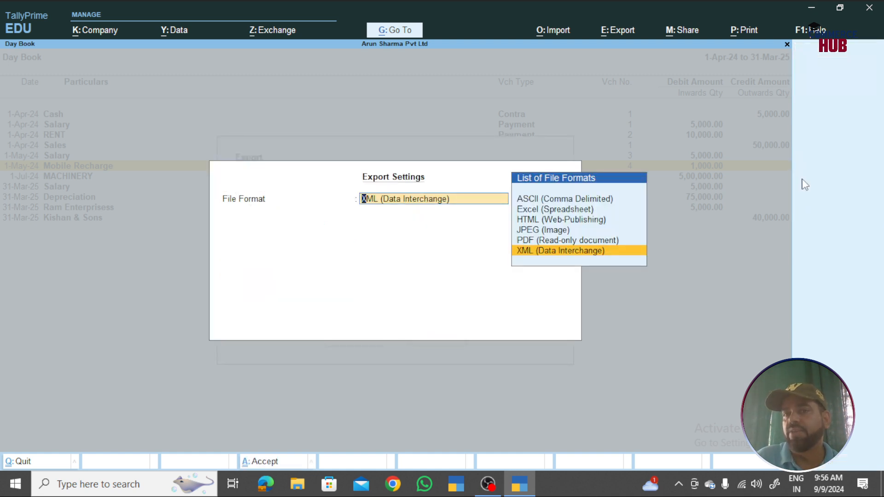
key(Up)
key(Up)
key(Up)
key(Up)
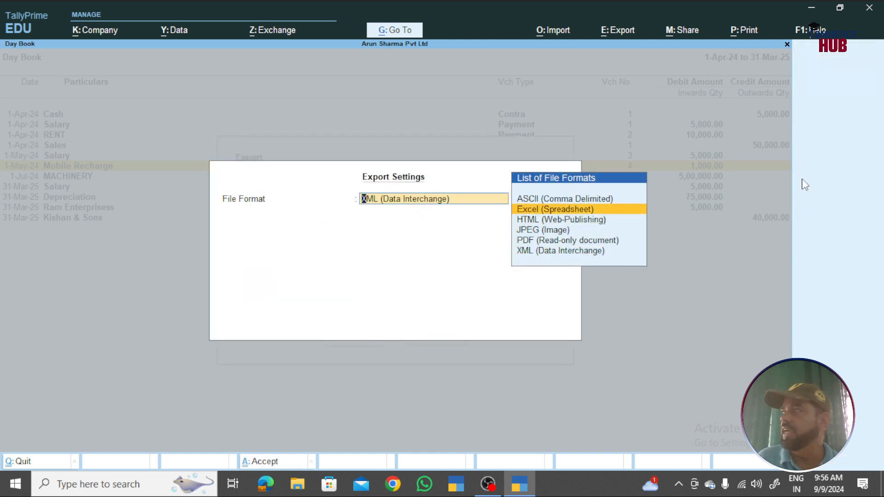
key(Return)
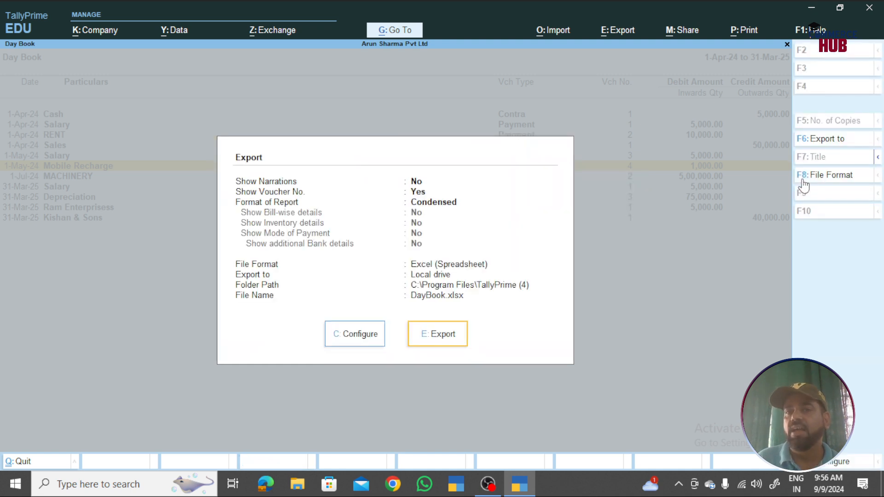
click(432, 345)
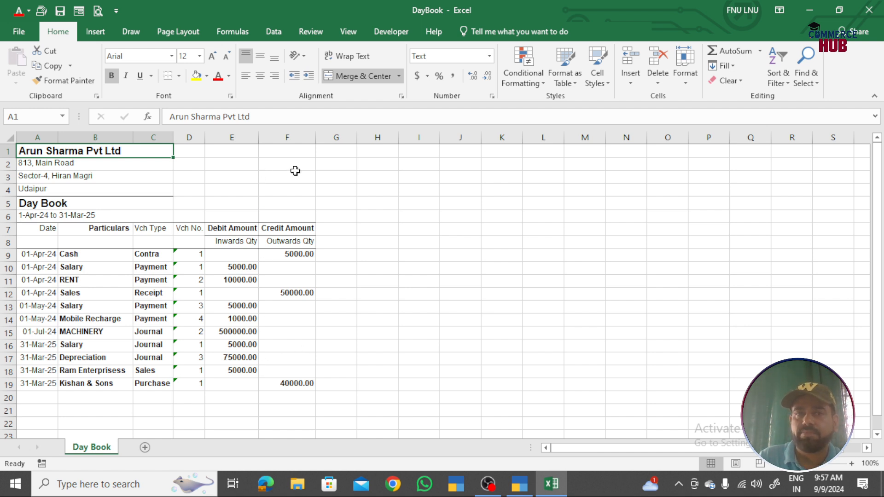
- Zoom the DayBook sheet to 150% and check cells B9, F9 and E10
click(852, 464)
click(853, 463)
click(853, 463)
click(852, 464)
click(853, 464)
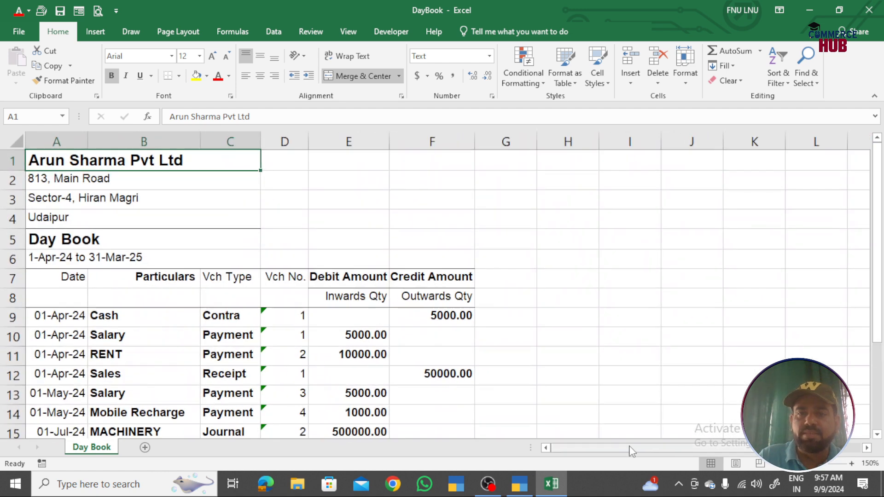
scroll(391, 392, down, 2)
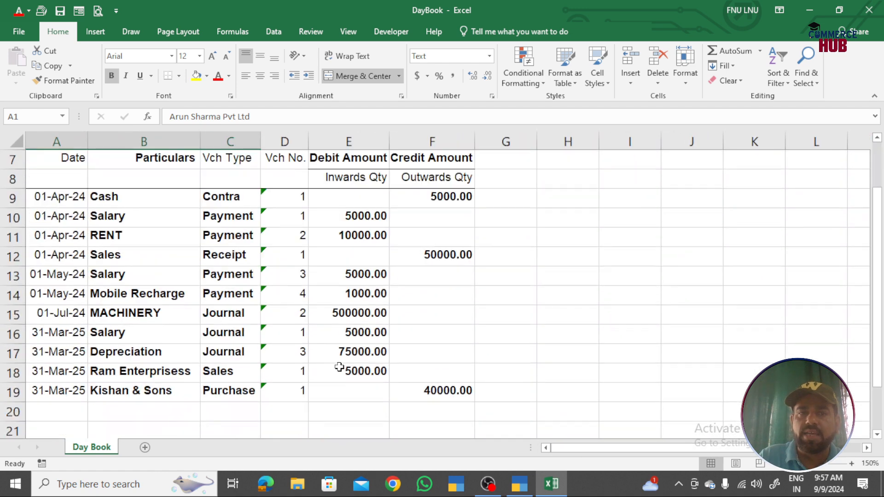
click(139, 198)
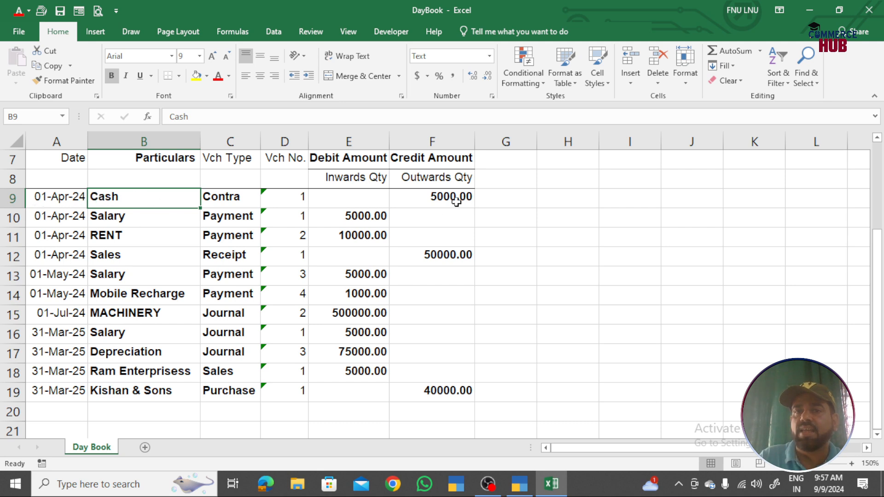
click(431, 196)
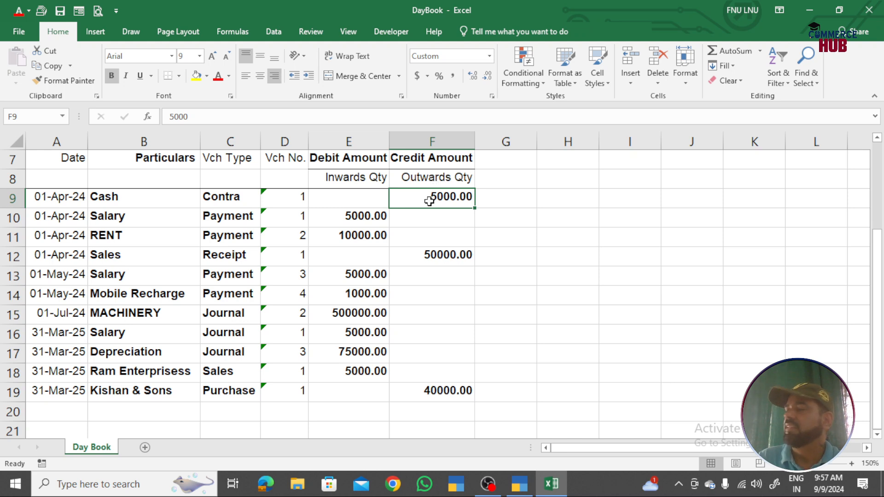
click(152, 223)
click(335, 211)
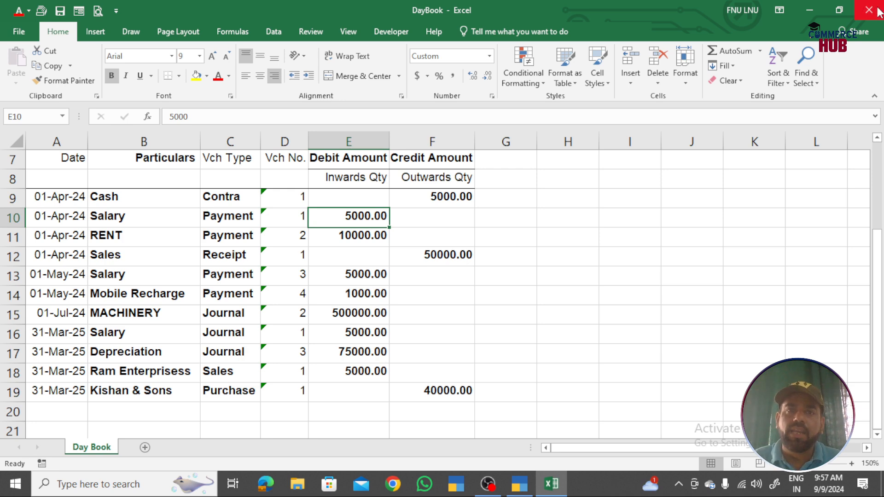
key(alt+Tab)
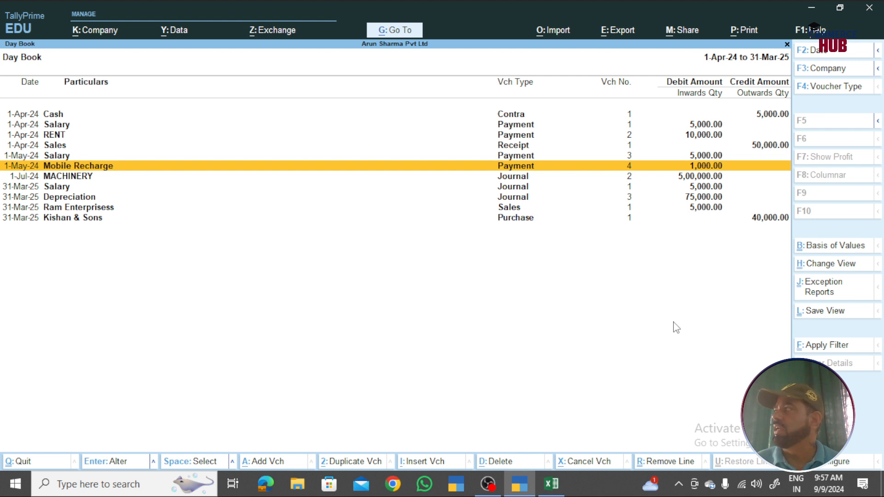
- Switch the Day Book to detailed view and review the Cash, Salary and RENT vouchers
key(alt+F1)
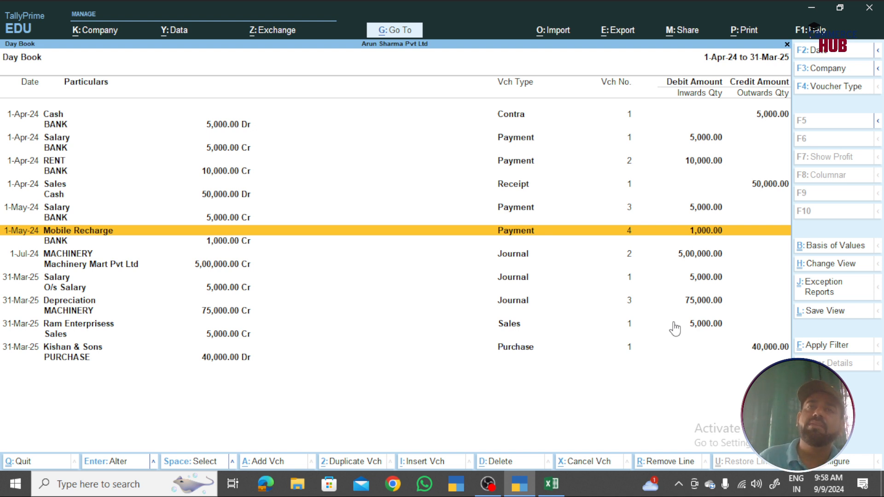
key(Up)
key(Up)
key(Up)
key(Up)
key(Up)
key(Up)
key(Up)
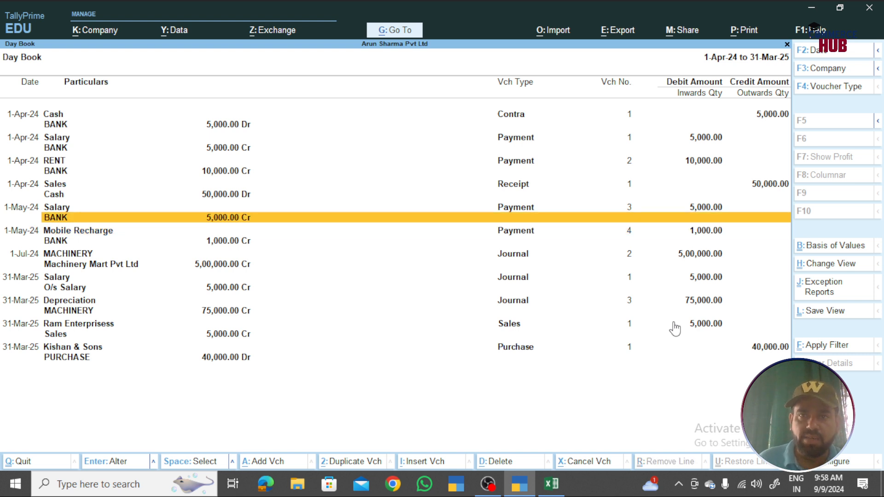
key(Down)
key(Up)
key(Down)
key(Down)
key(Down)
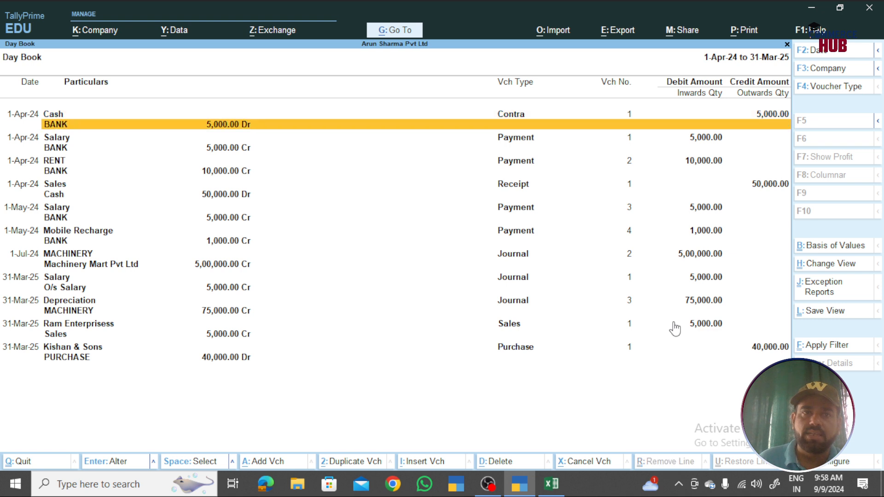
key(Up)
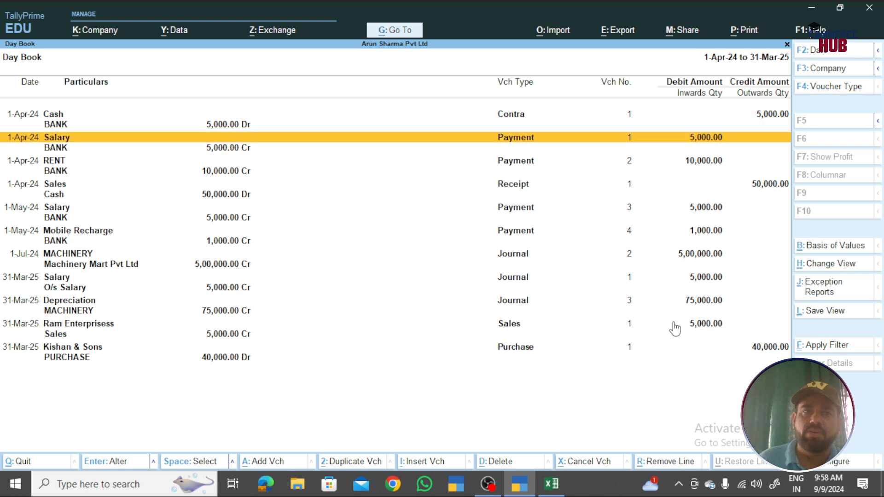
key(Down)
key(Down)
key(Down)
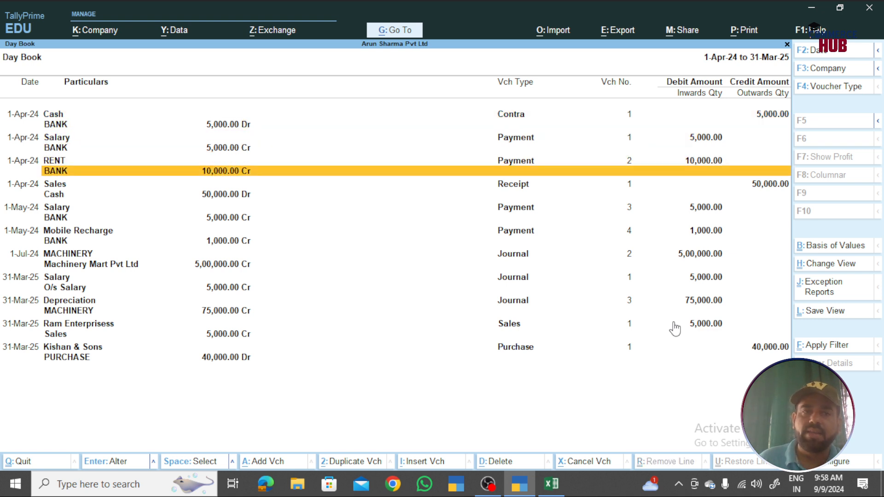
key(Up)
key(Up)
key(Up)
key(Up)
key(Up)
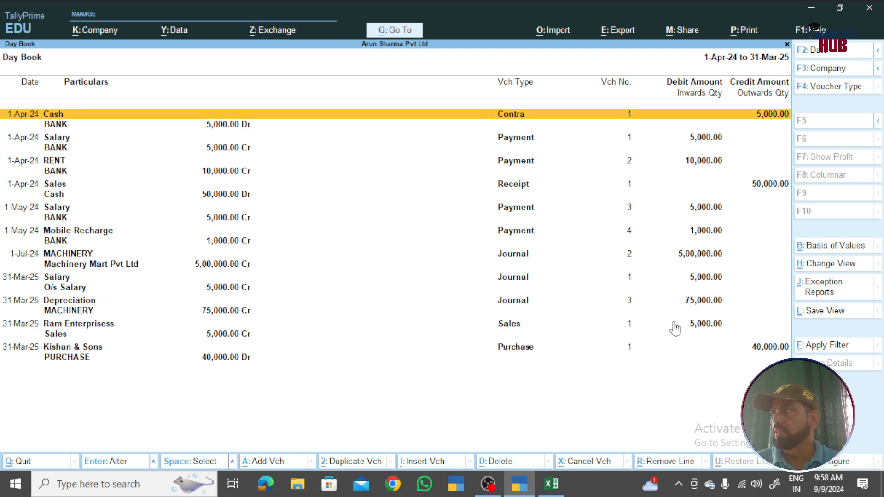
key(alt+e)
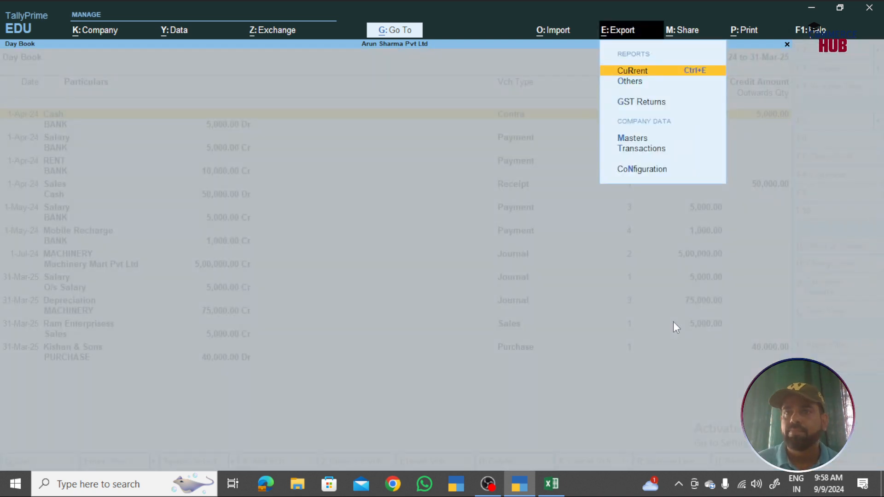
- Re-export the detailed Day Book to Excel, closing the open workbook to overwrite DayBook.xlsx
key(Return)
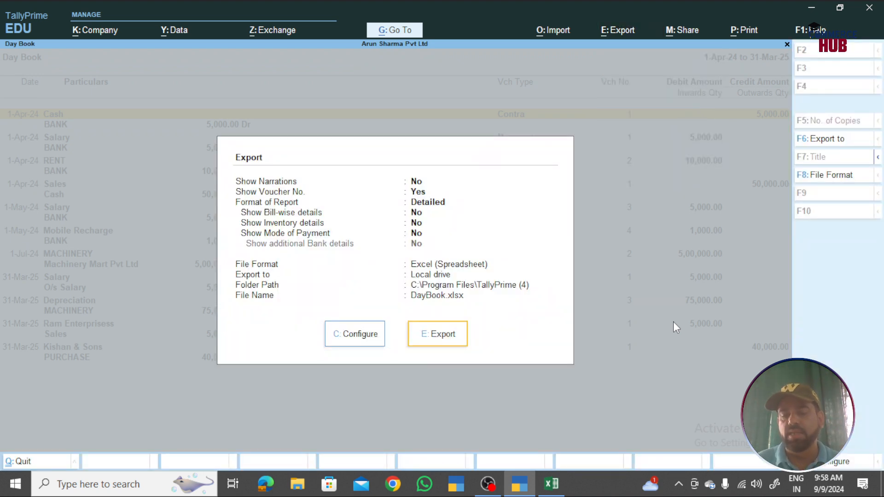
key(F8)
key(Return)
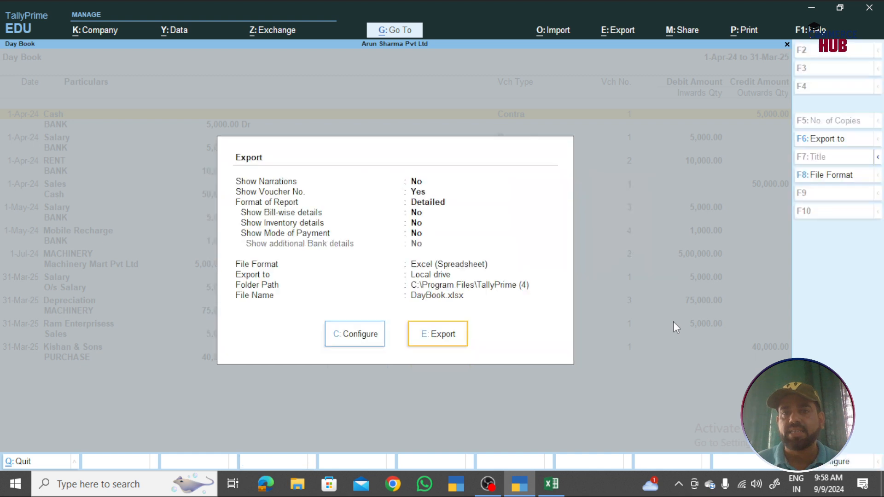
key(e)
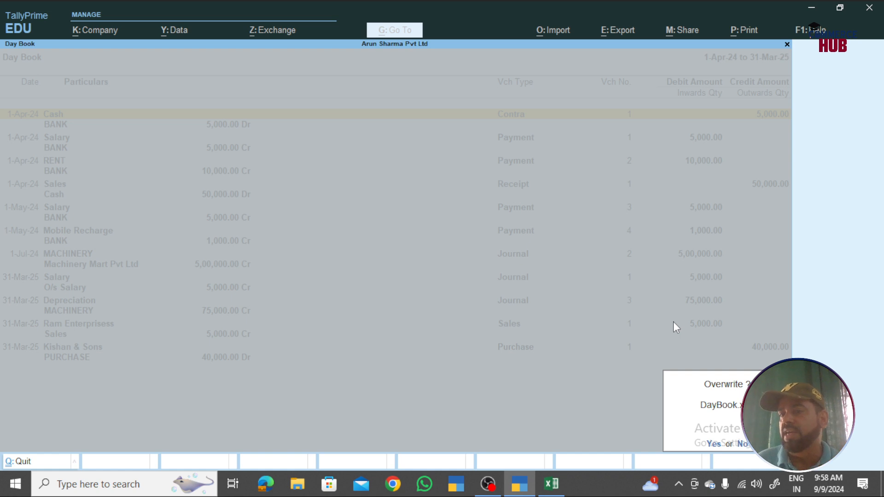
key(y)
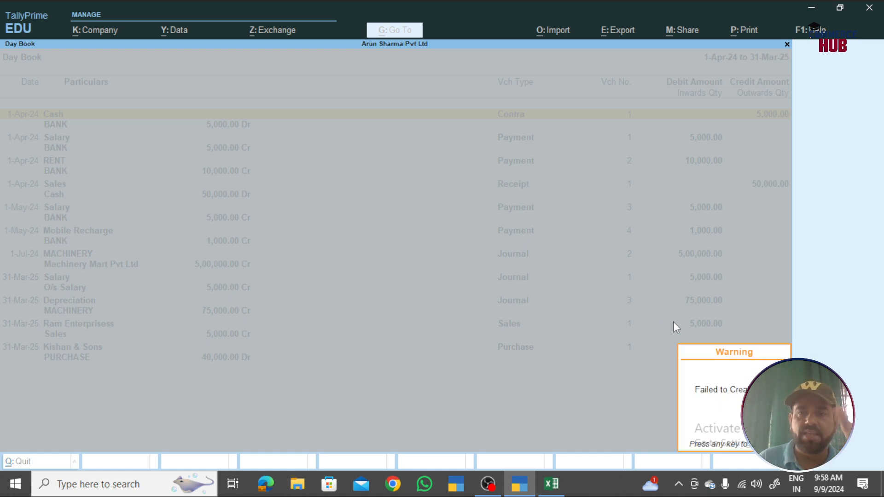
key(Return)
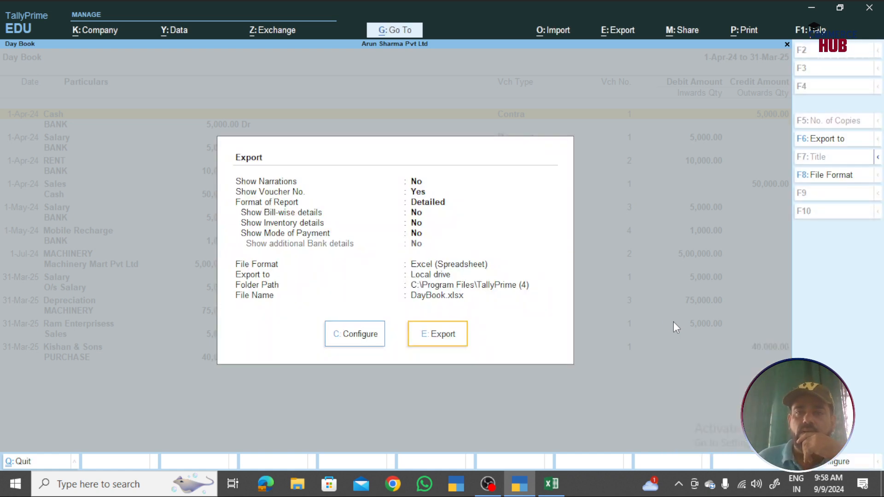
key(e)
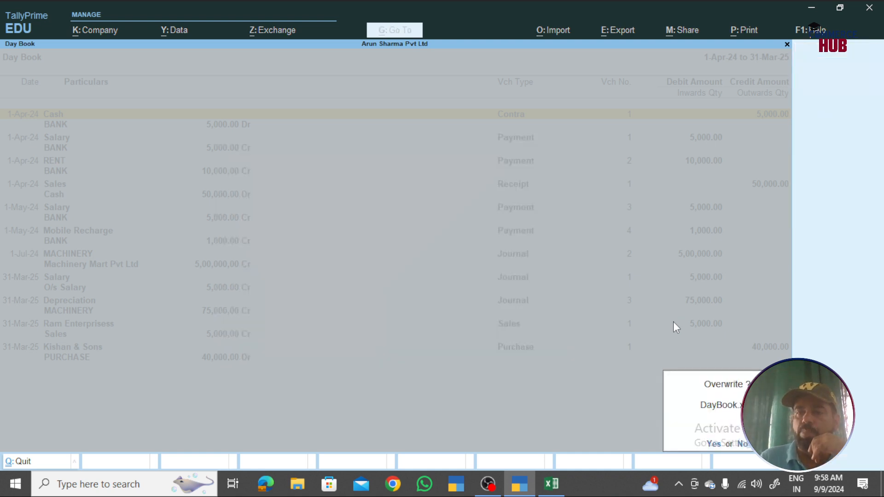
key(y)
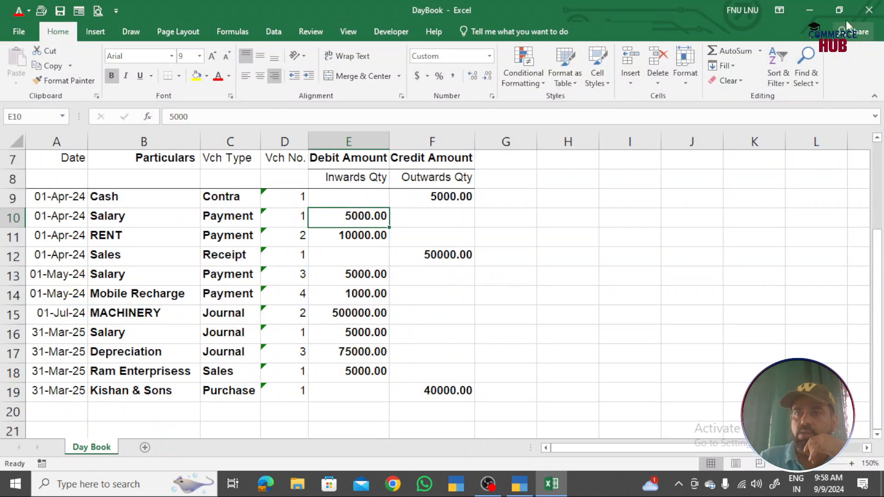
click(869, 9)
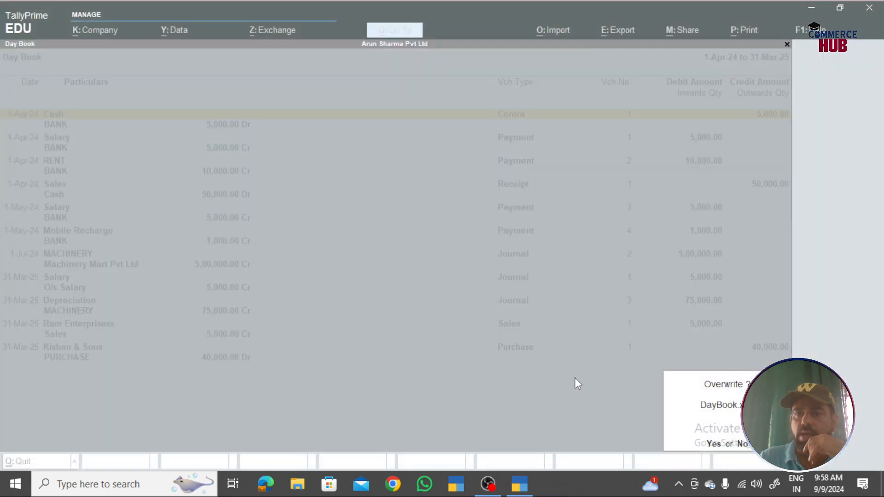
click(713, 444)
click(713, 444)
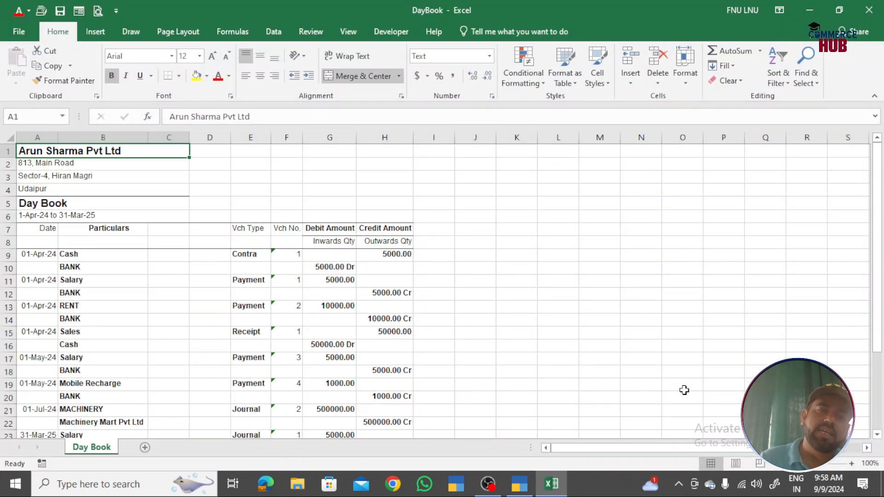
scroll(103, 236, down, 1)
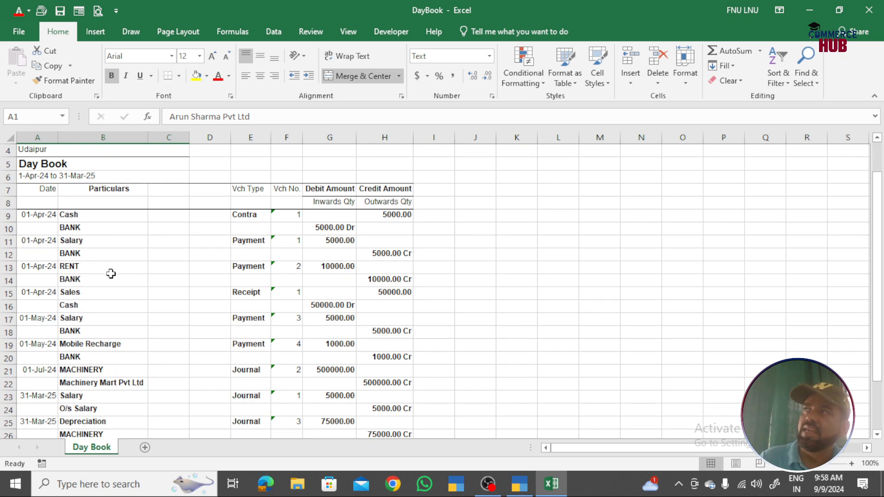
scroll(115, 272, down, 2)
scroll(124, 254, down, 1)
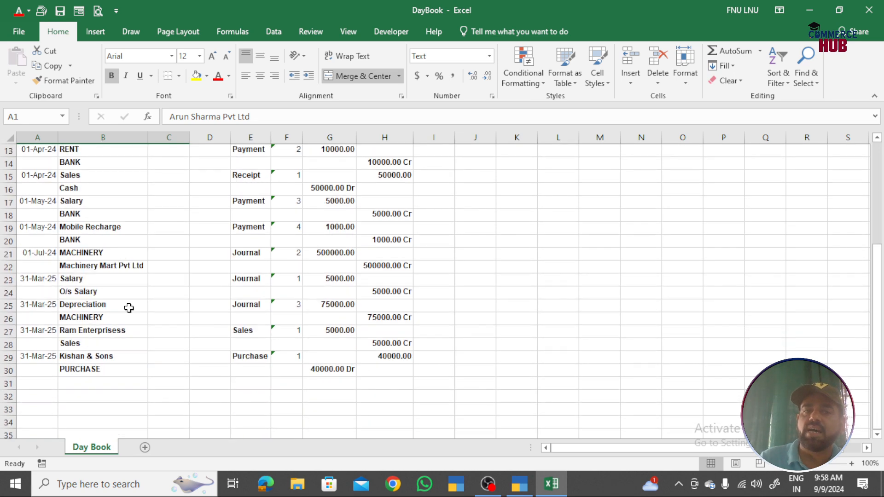
scroll(148, 329, up, 3)
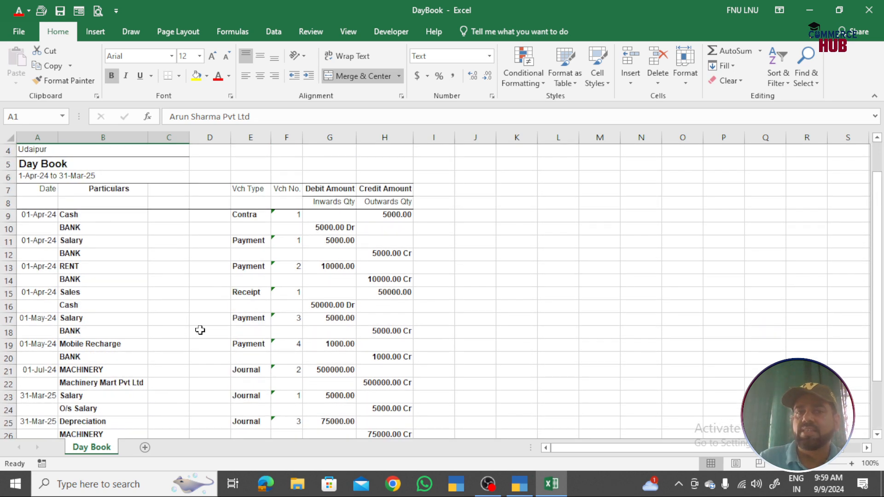
scroll(115, 237, up, 1)
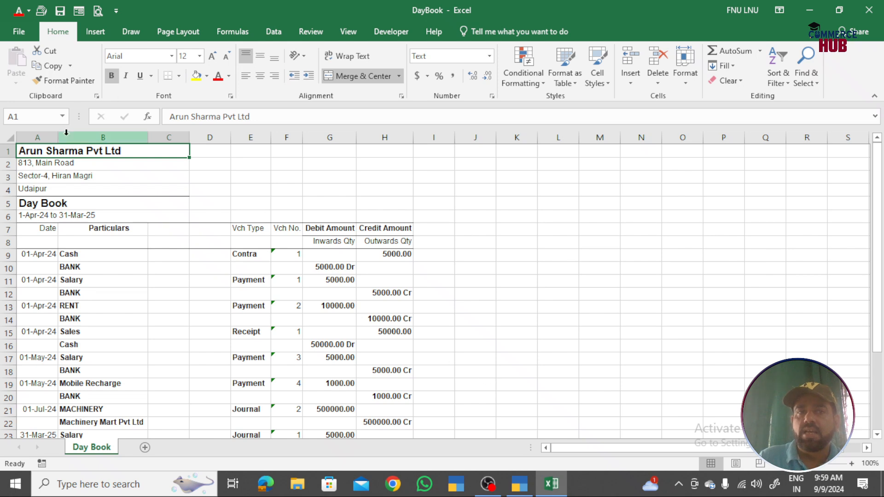
- Merge and centre the company name and first two address lines across columns A–H
drag(47, 150, 377, 154)
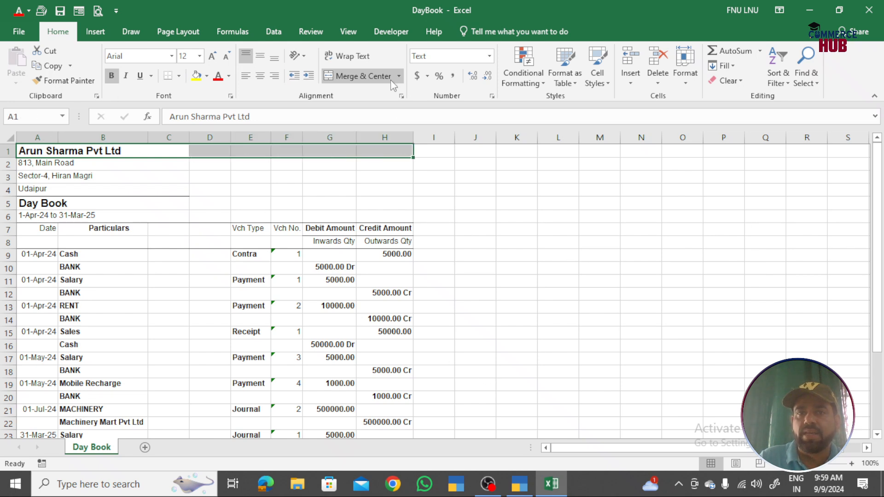
click(361, 76)
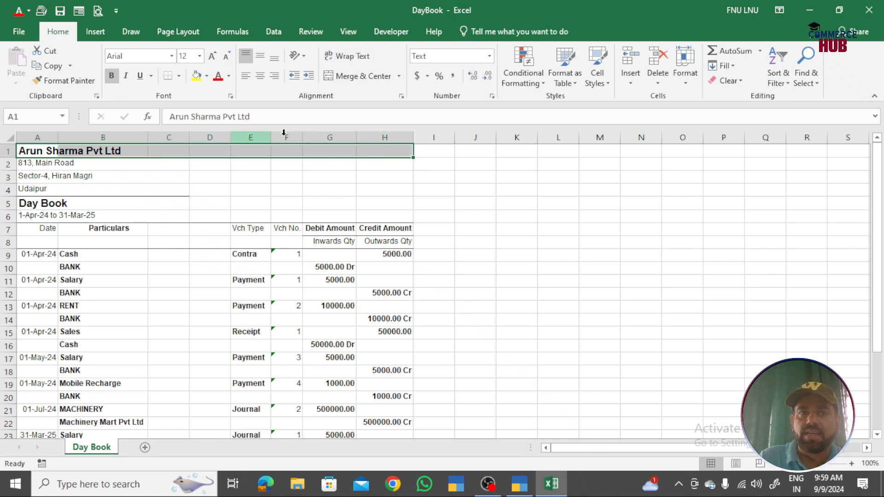
click(357, 76)
drag(36, 166, 382, 163)
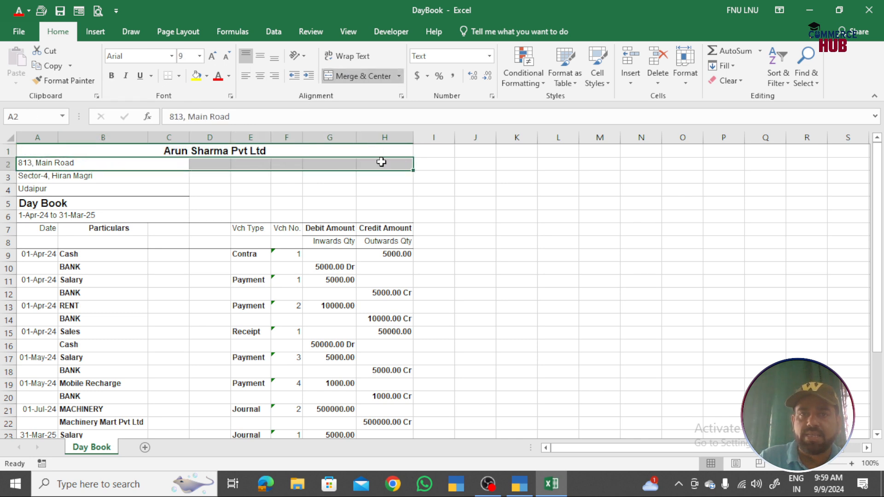
click(357, 77)
drag(237, 175, 389, 178)
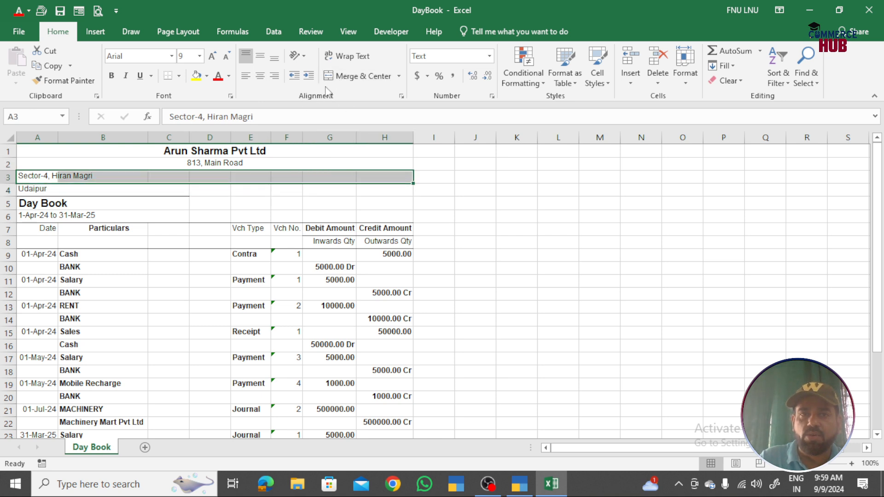
click(354, 76)
- Merge and centre the city line, Day Book title and date range across A–H
click(117, 186)
drag(117, 185, 387, 189)
click(348, 77)
drag(39, 203, 380, 207)
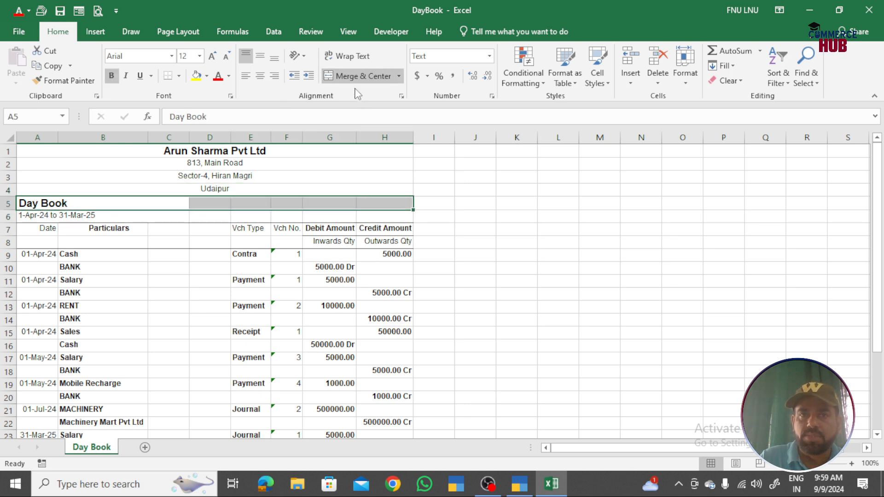
click(364, 76)
drag(43, 215, 405, 220)
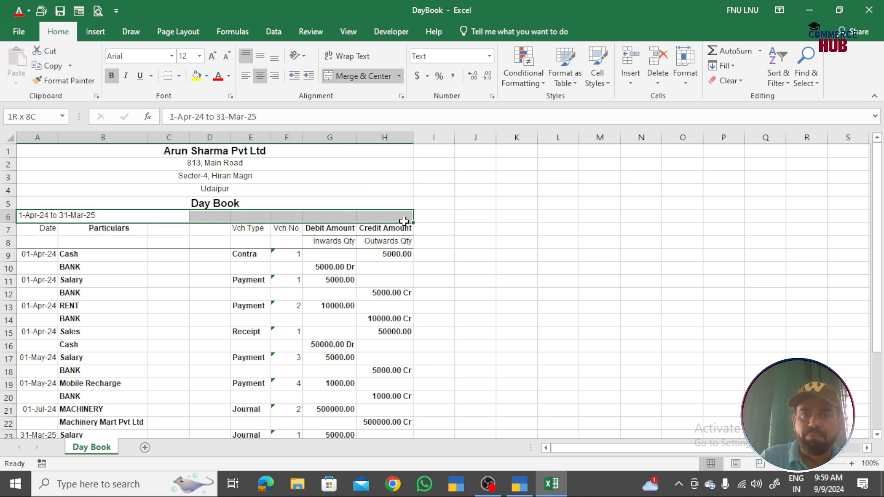
click(357, 76)
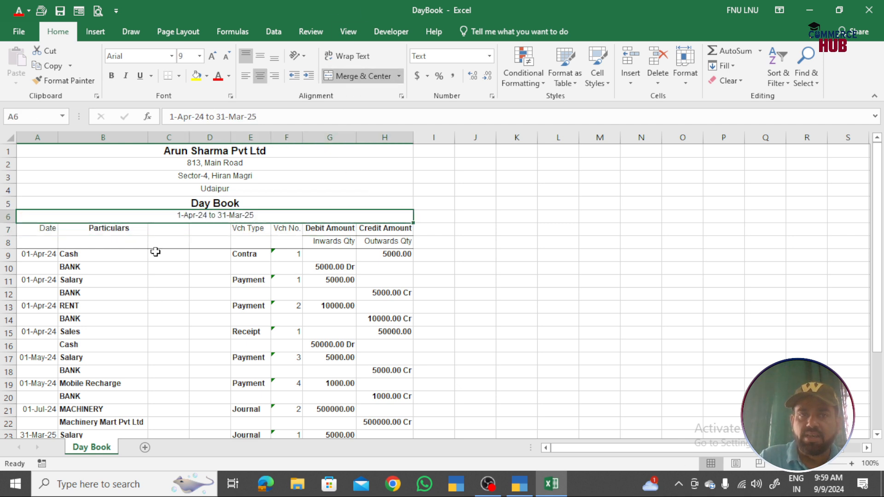
- Frame the Day Book table with an outside border and preview the printout
drag(230, 152, 310, 400)
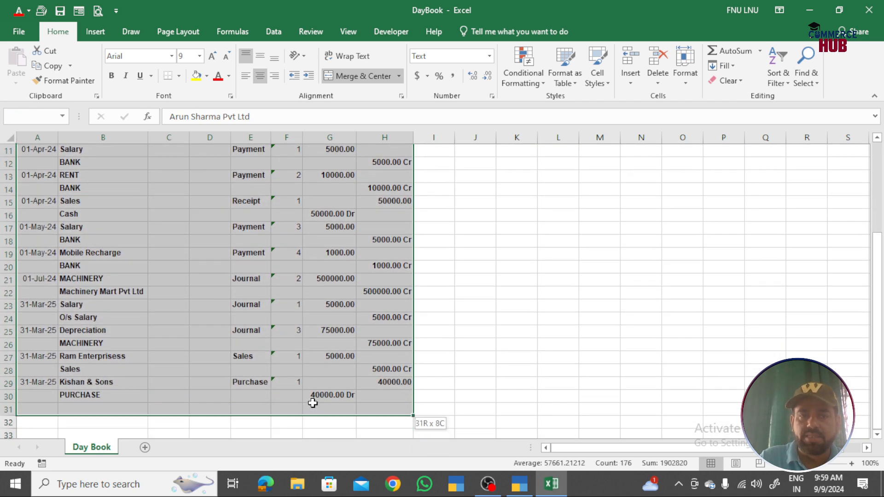
click(179, 76)
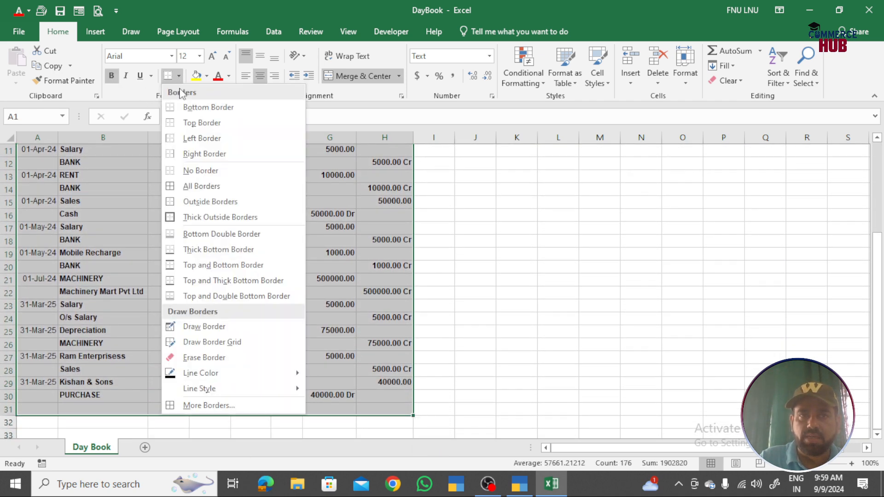
click(204, 202)
click(513, 267)
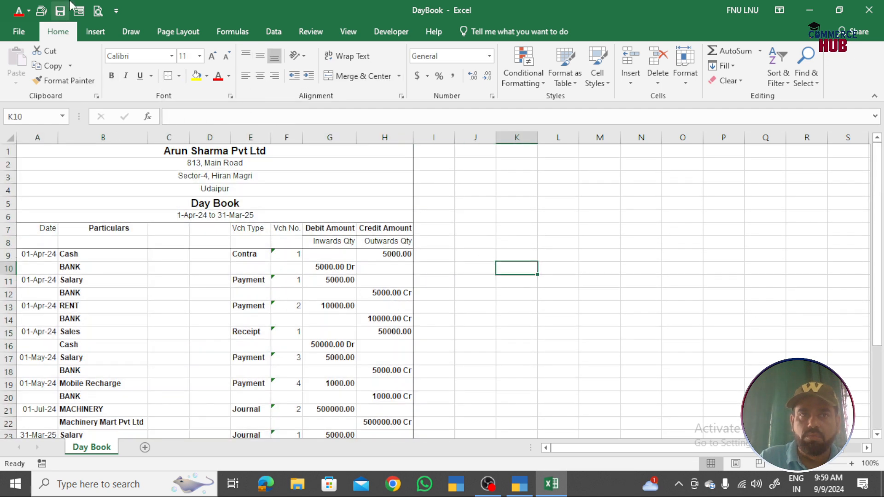
click(98, 11)
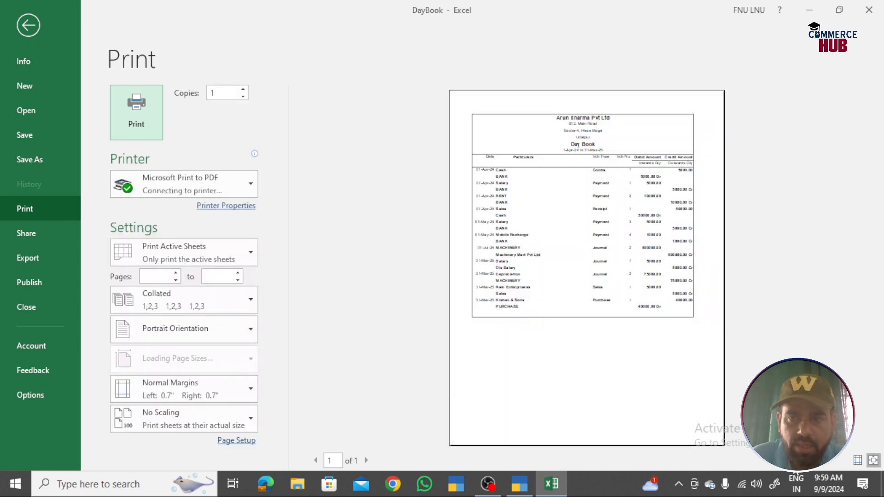
- Show margins and zoom the Day Book preview to actual size, checking it down to the 40000.00 Dr PURCHASE line
click(858, 461)
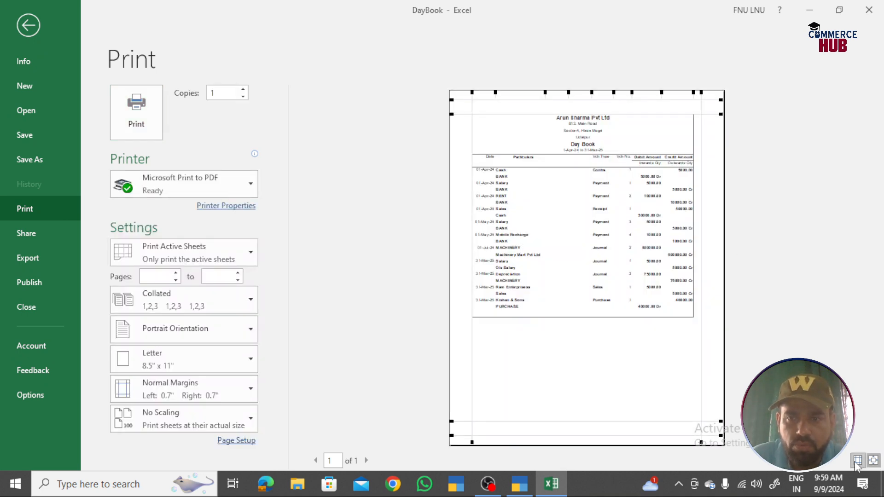
click(873, 461)
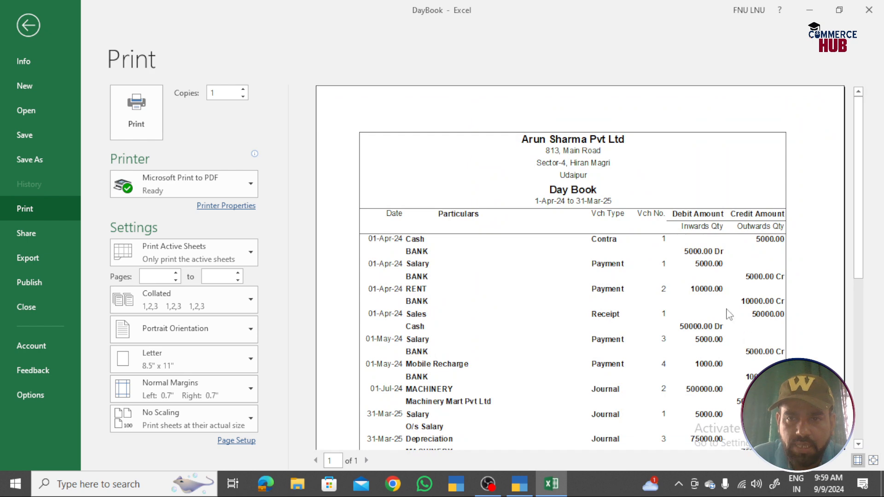
scroll(725, 228, down, 2)
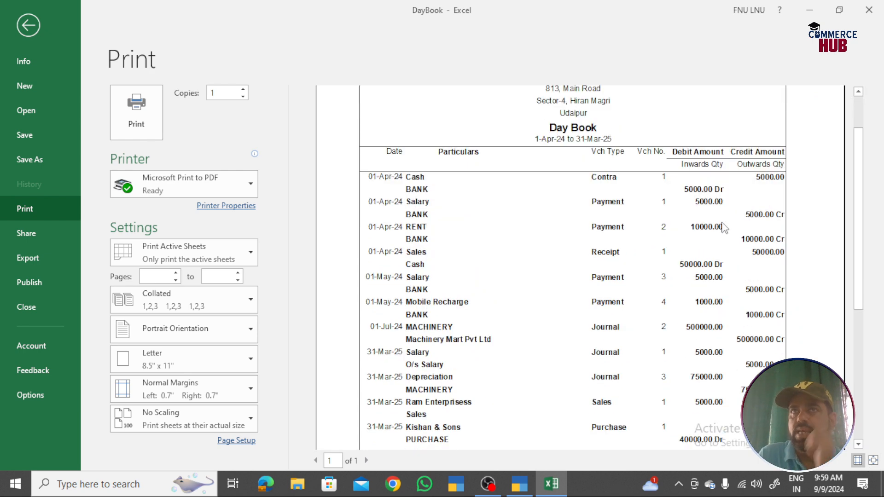
scroll(725, 228, down, 2)
scroll(725, 228, down, 1)
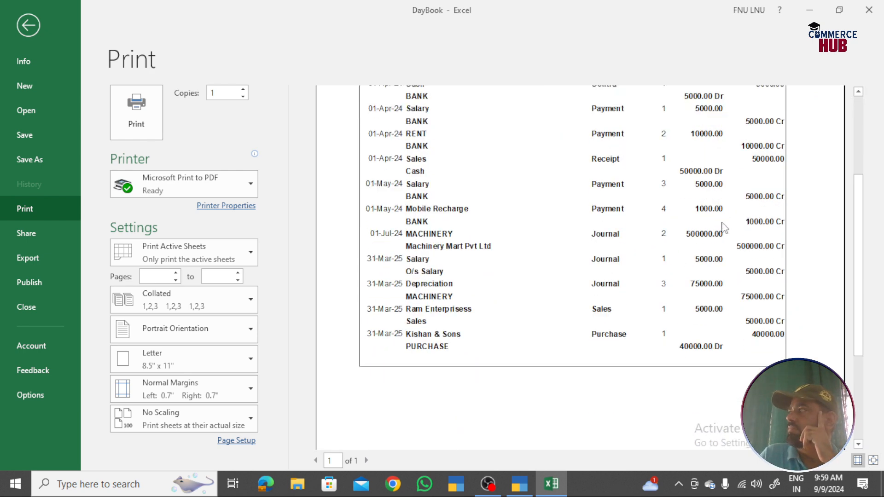
scroll(725, 228, up, 5)
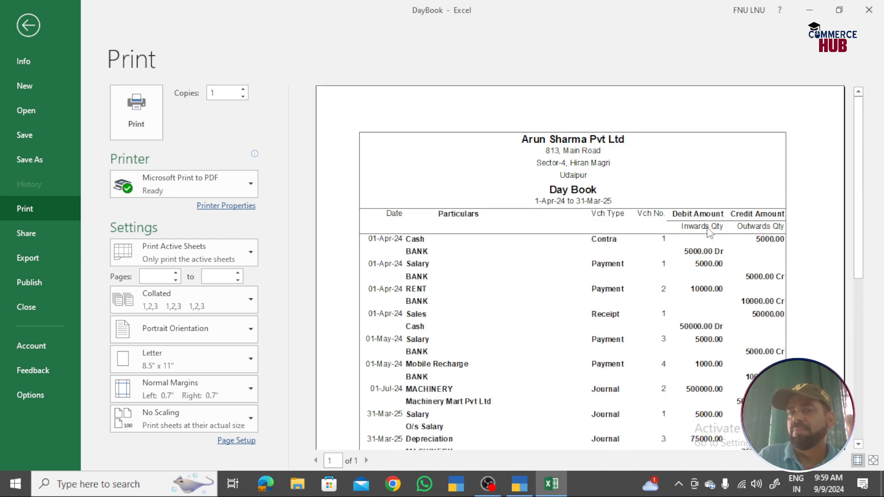
scroll(710, 232, down, 3)
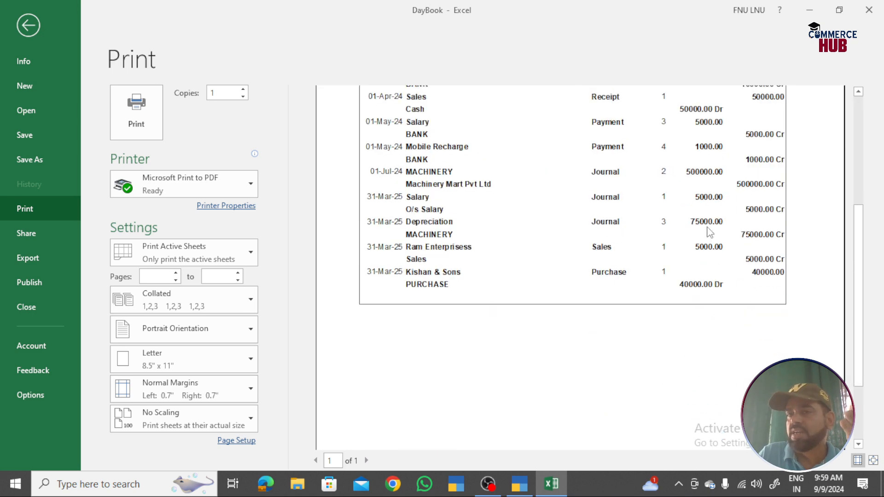
scroll(708, 231, down, 3)
scroll(709, 231, up, 1)
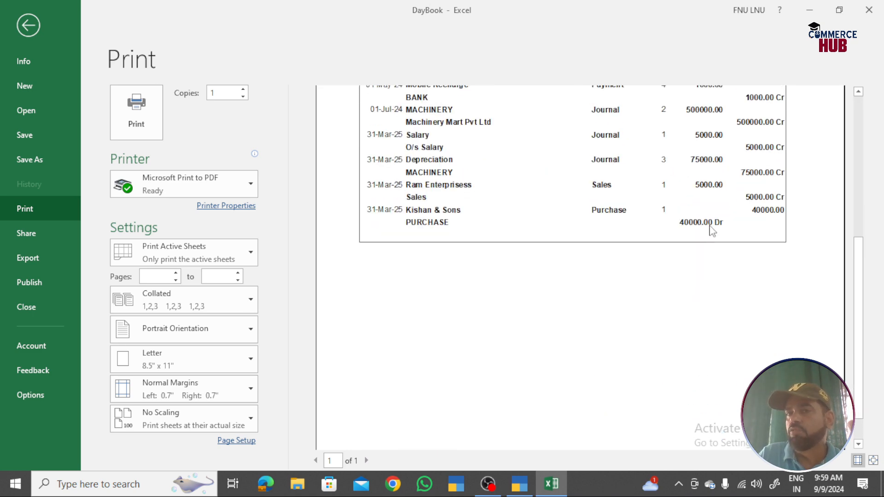
scroll(711, 226, up, 4)
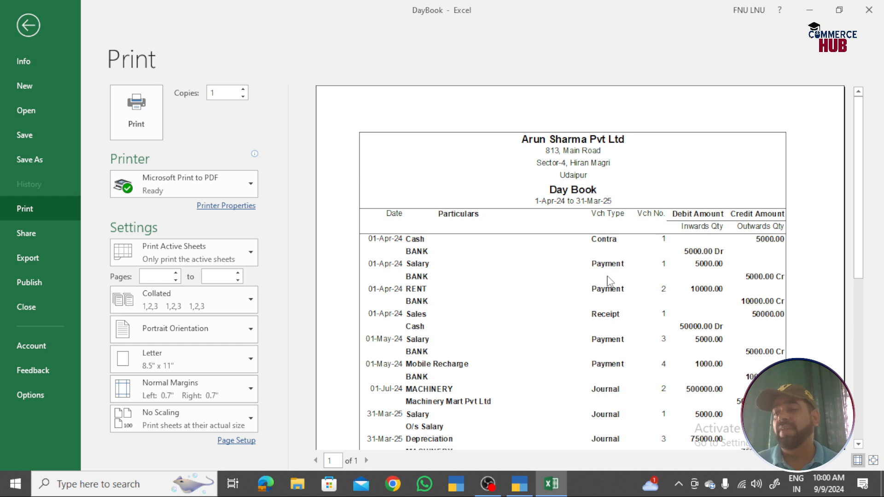
- Return to TallyPrime, close the Day Book and open a blank Payment voucher No. 5 from Vouchers
key(alt+Tab)
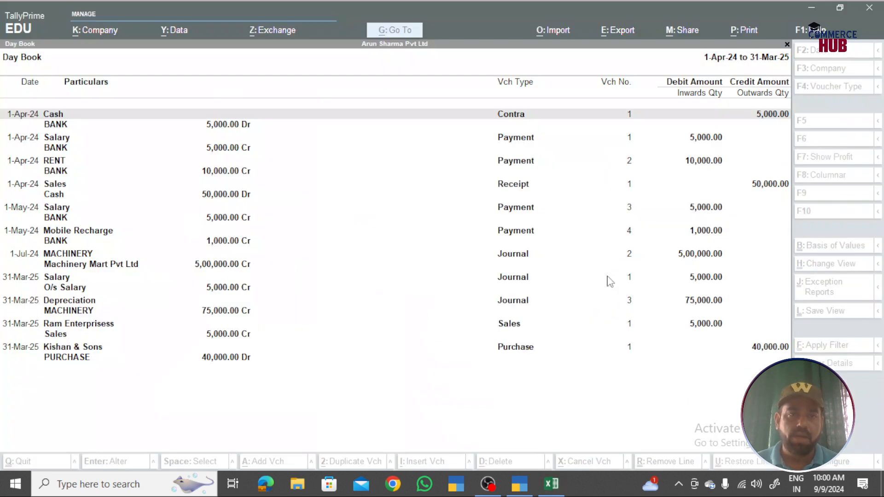
key(Escape)
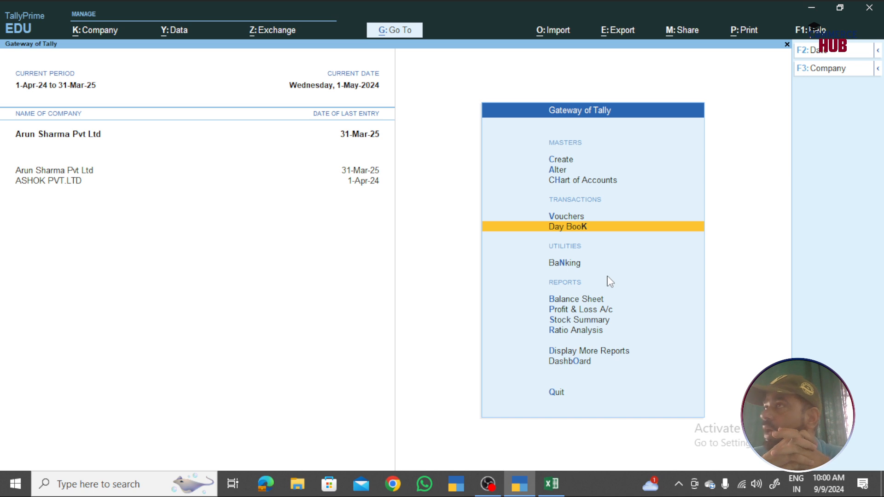
key(Up)
key(Return)
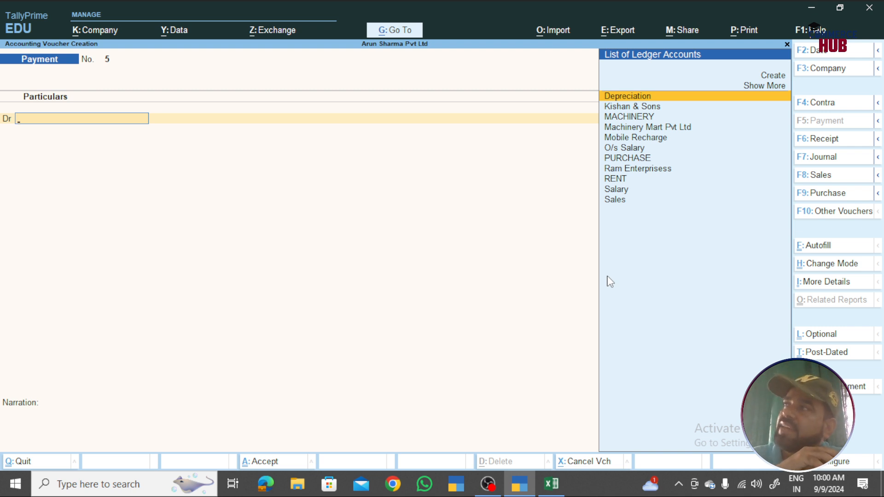
- Browse the Change Voucher Type list up to Credit Note without switching type
key(F10)
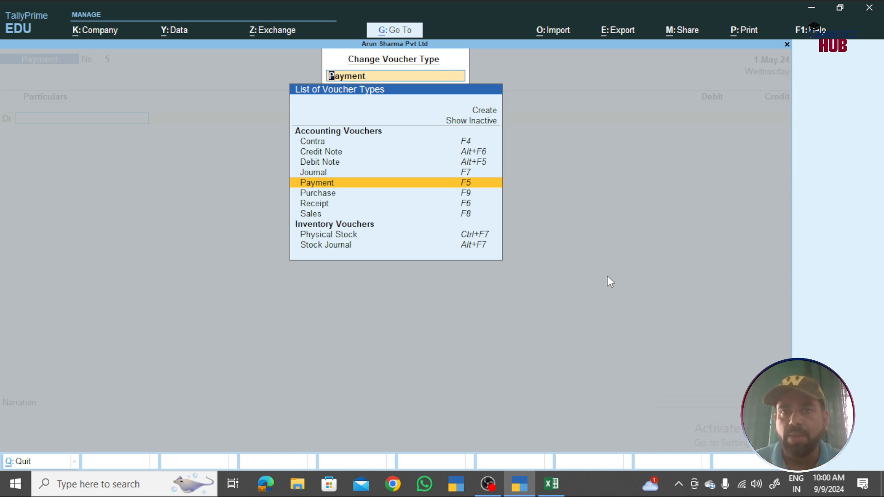
key(Up)
key(Up)
key(Up)
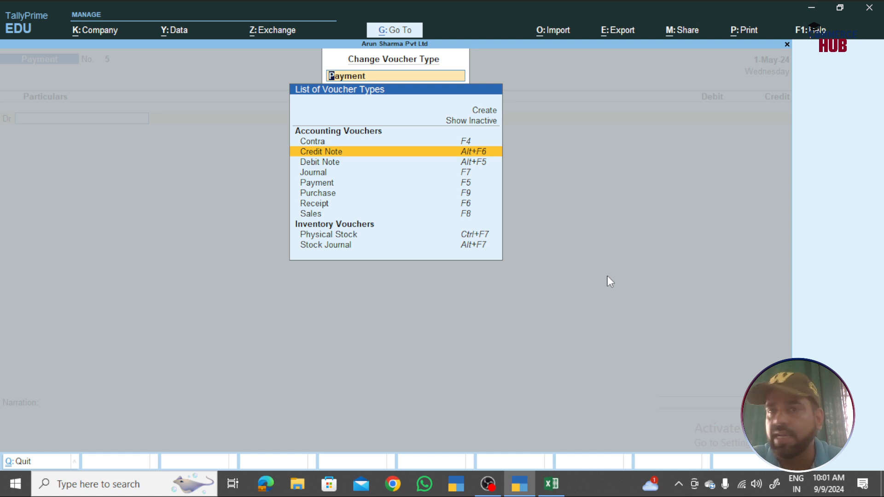
key(Return)
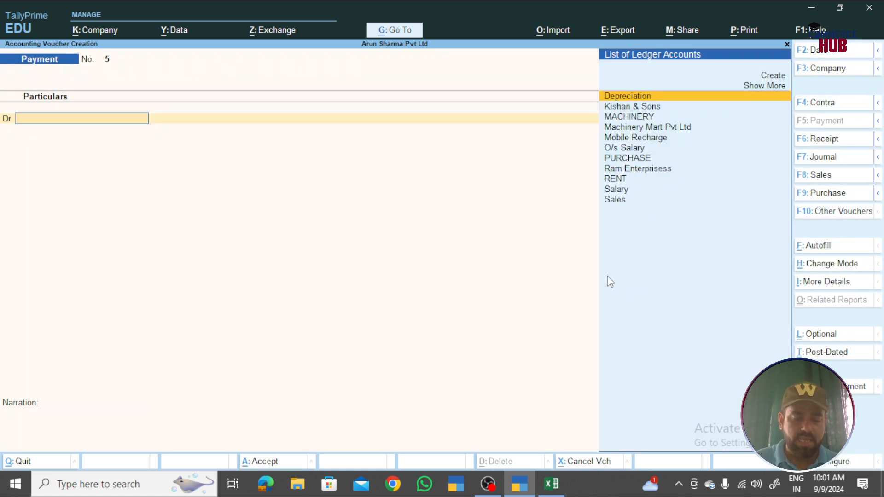
- View the Debit Note and Credit Note entry screens, then exit to the Gateway of Tally
key(ctrl+F9)
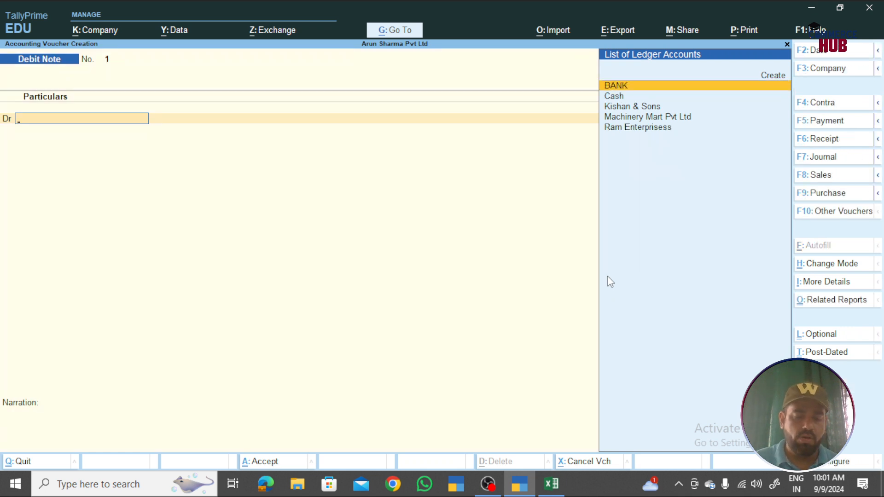
key(ctrl+F8)
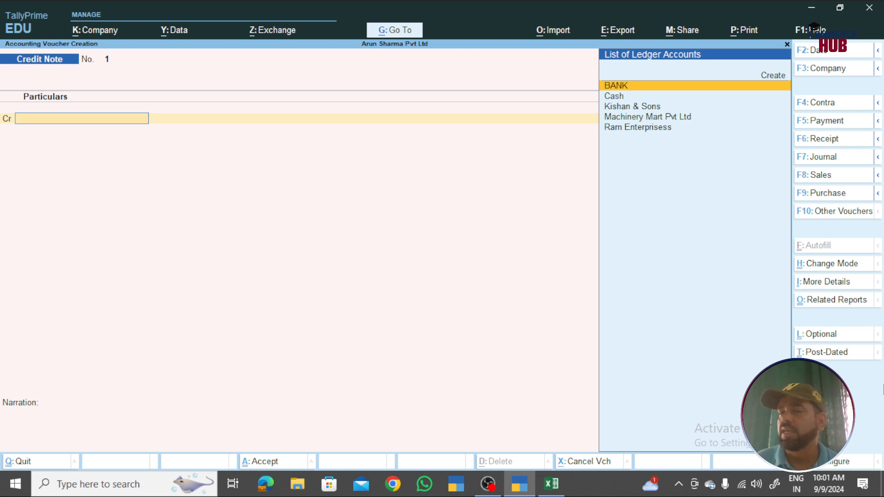
key(Escape)
key(Escape)
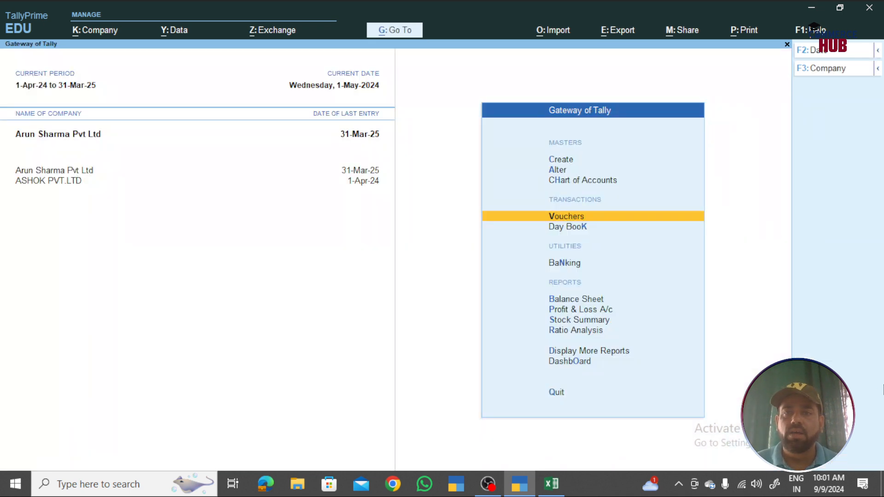
- Open the Day Book report, dismissing the date change without applying it
key(Down)
key(Return)
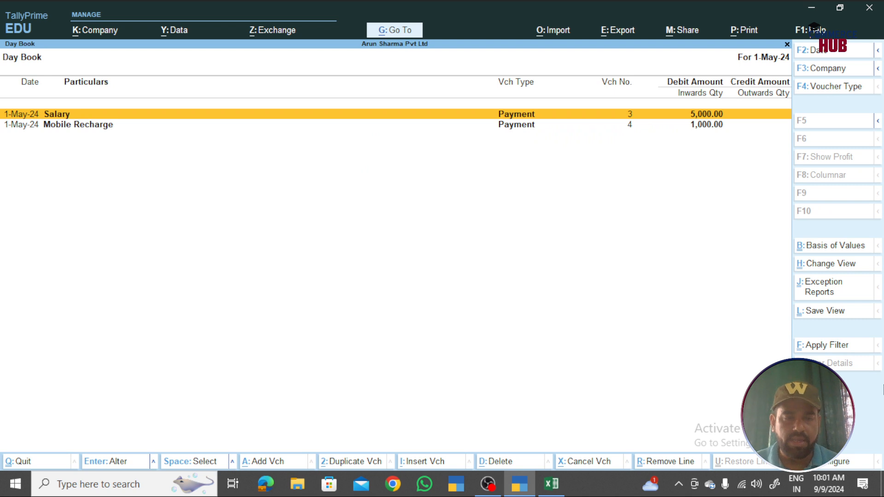
key(F2)
key(BackSpace)
key(Escape)
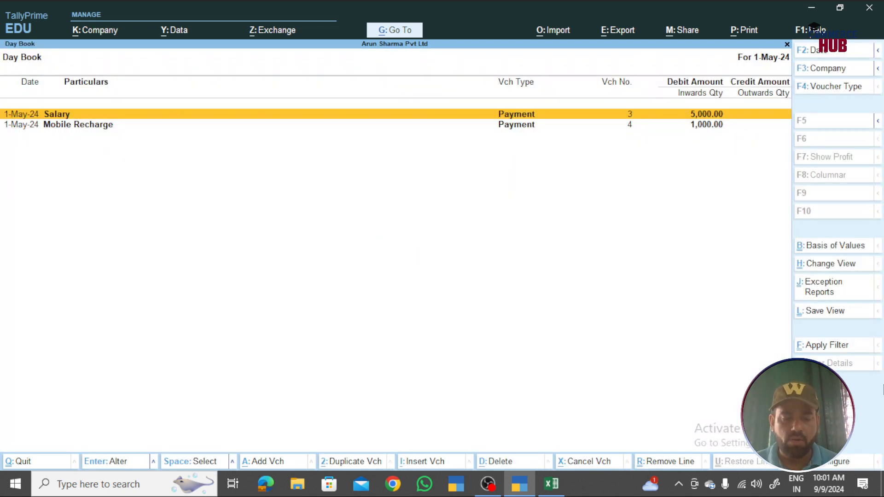
- Set the Day Book period to 1-4-2024 through 31-3-2025 and select the Ram Enterprisess sales row
key(alt+F2)
text(1-4)
key(Return)
text(31)
key(Return)
key(Down)
key(Down)
key(Down)
key(Down)
key(Down)
key(Down)
key(Down)
key(Down)
key(Down)
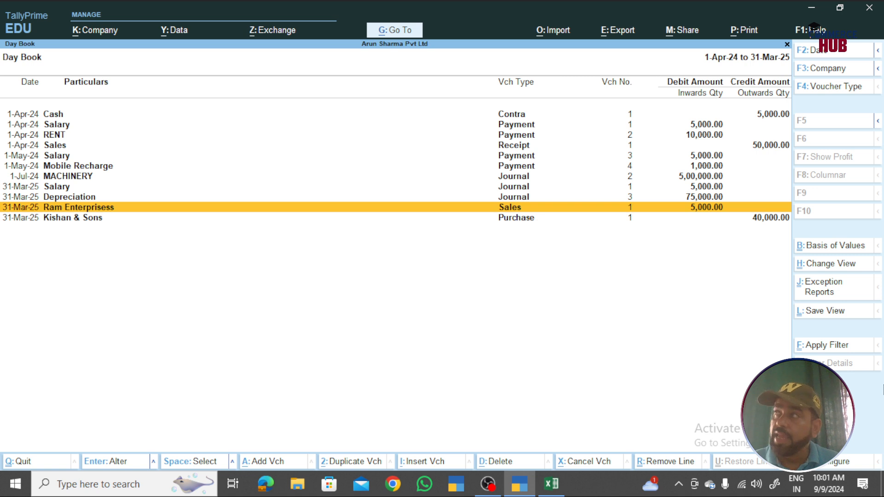
- Start a Credit Note with Ram Enterprisess as the party, leaving receipt, order and invoice details empty
key(alt+a)
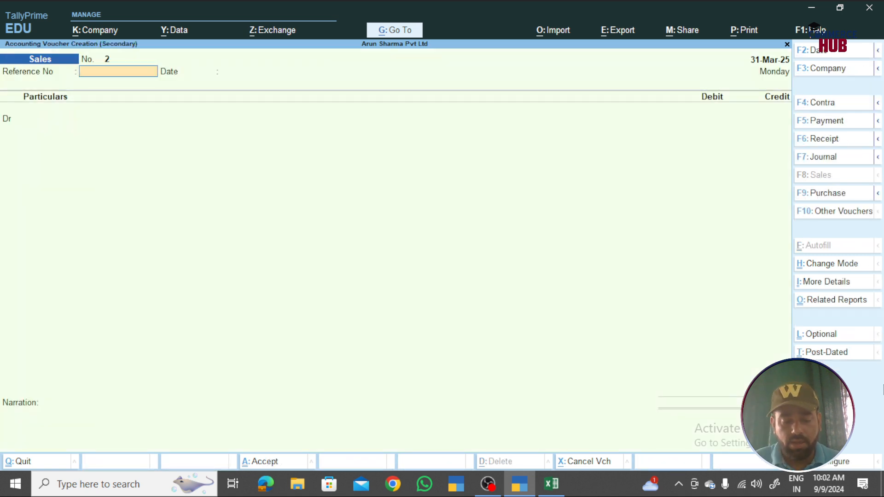
key(ctrl+F8)
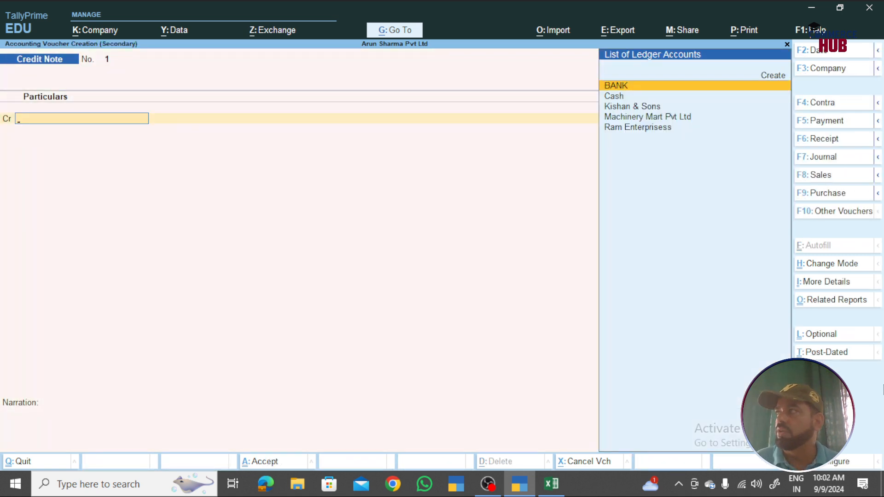
key(Down)
key(Down)
key(Down)
key(Down)
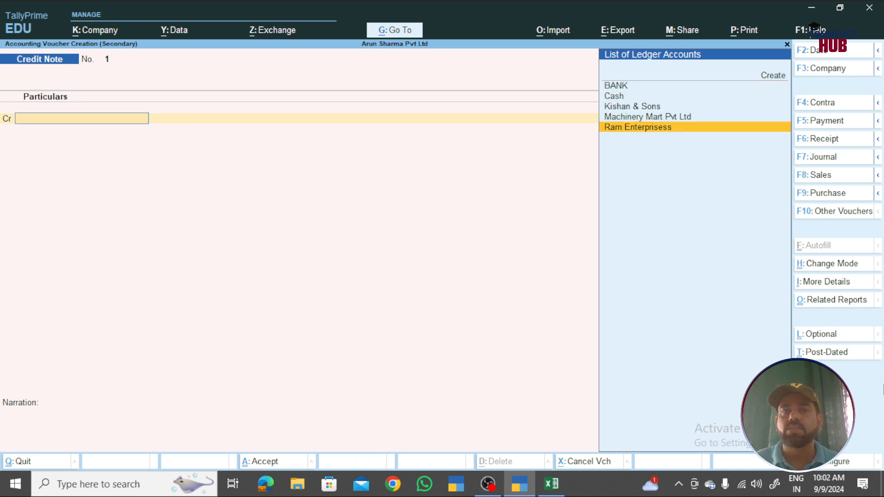
key(Return)
key(Return)
key(Return)
key(Return)
key(Return)
key(Return)
key(Return)
key(Return)
key(Return)
key(Return)
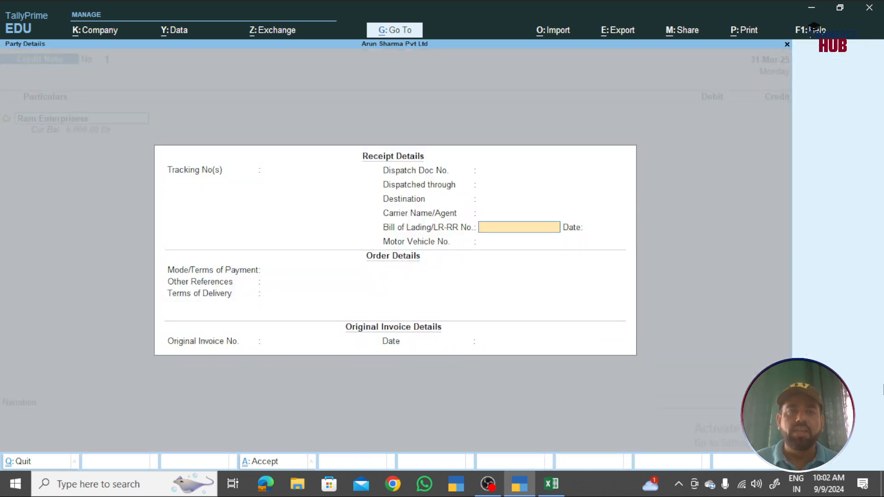
key(Return)
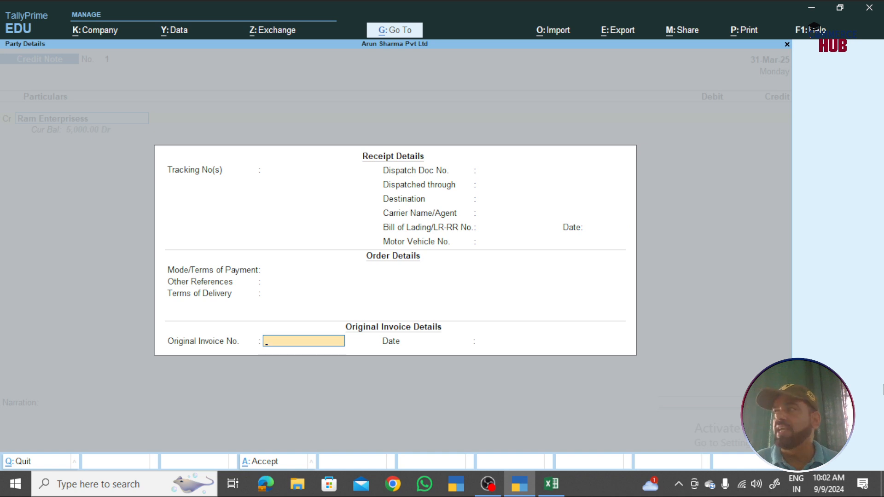
key(Return)
key(Escape)
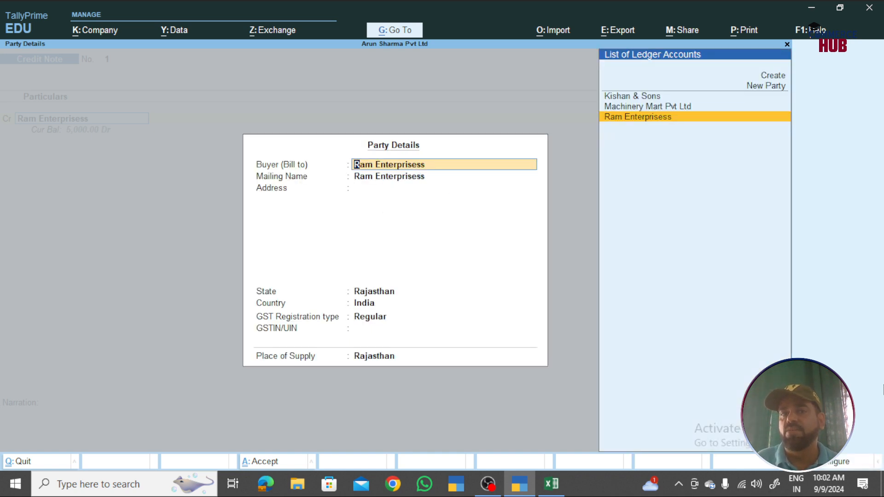
key(Return)
key(Return)
key(ctrl+a)
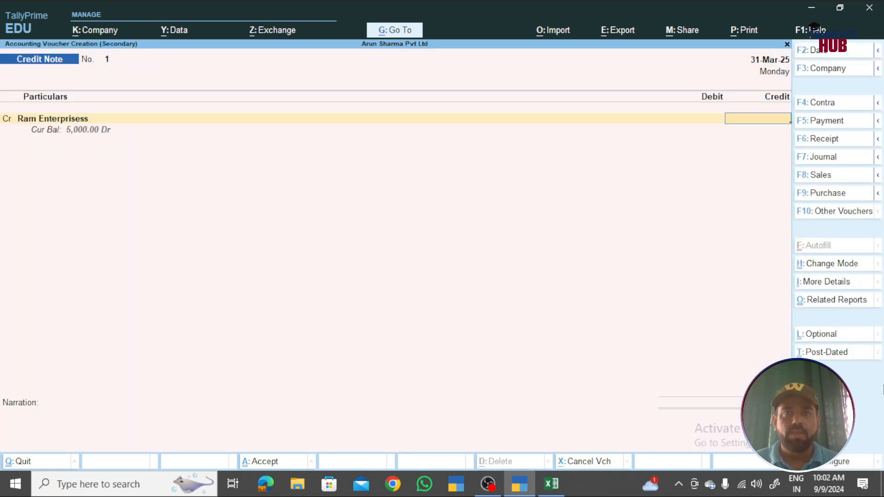
- Credit Ram Enterprisess 5000 as Agst Ref against pending bill 1
text(5000)
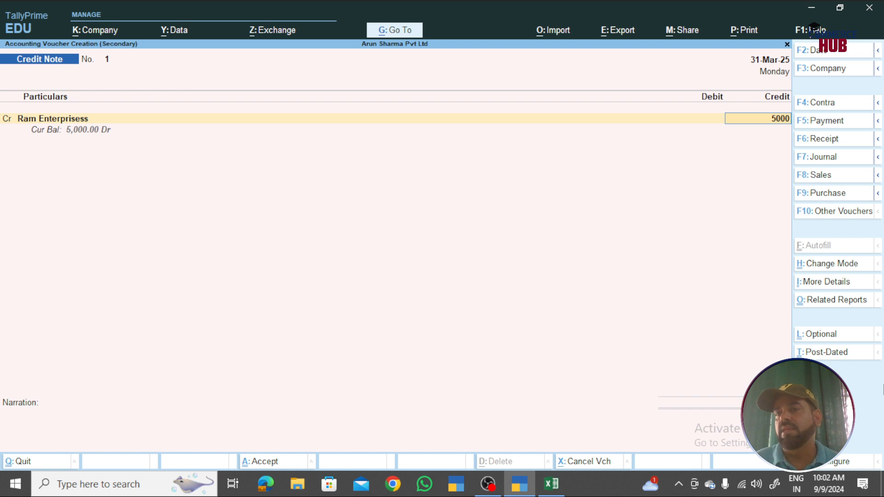
key(Return)
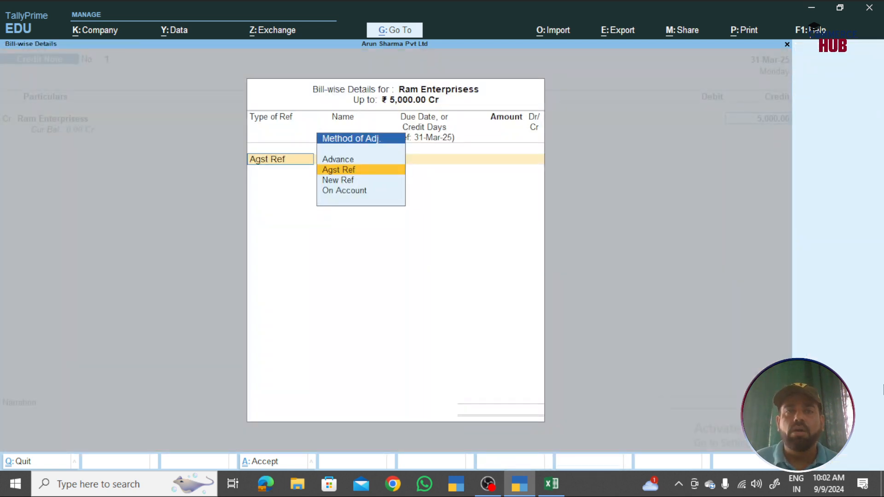
key(Return)
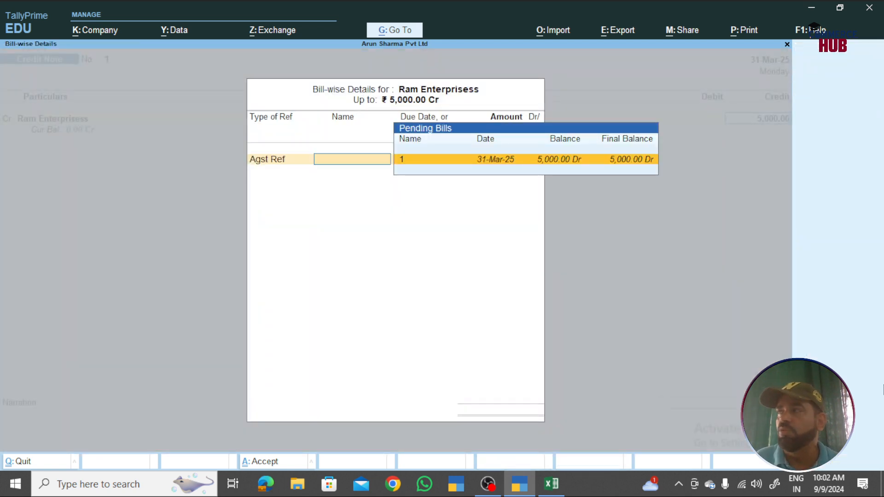
key(Return)
key(Return)
key(Return)
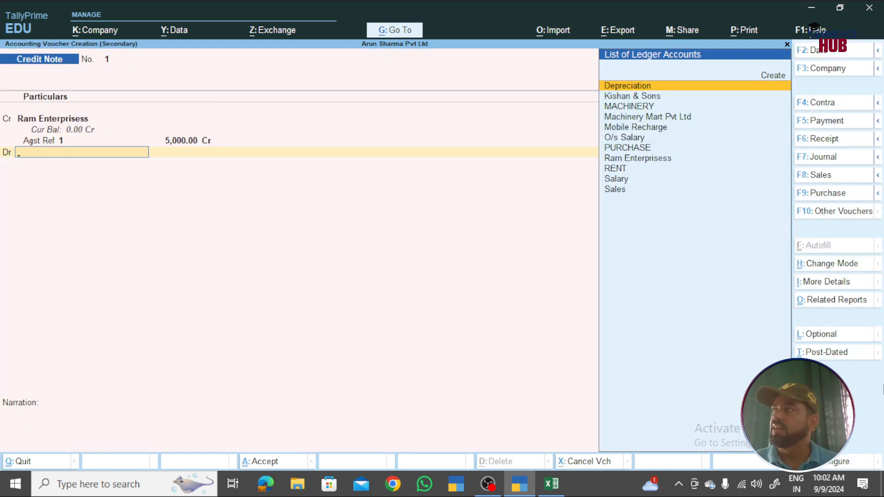
- Create a Sales Return ledger under Sales Accounts and debit it 5,000.00 to balance the note
key(alt+c)
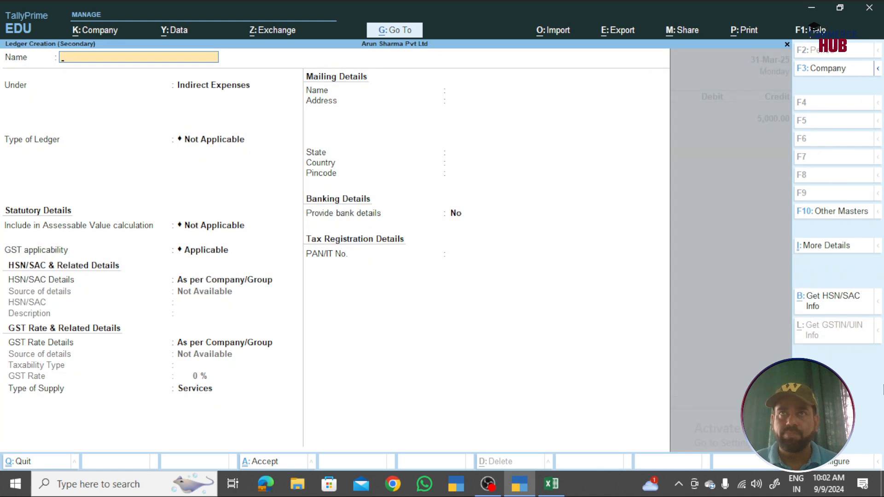
text(Sales Return)
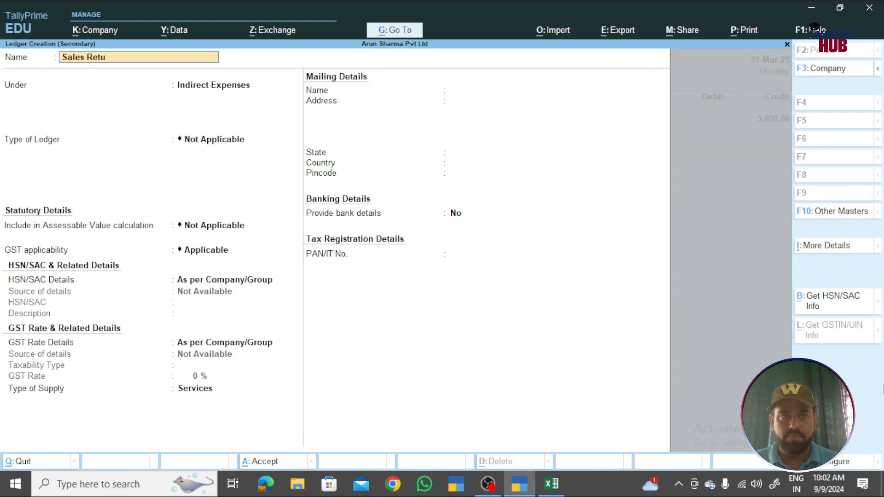
key(Return)
text(Sales Accounts)
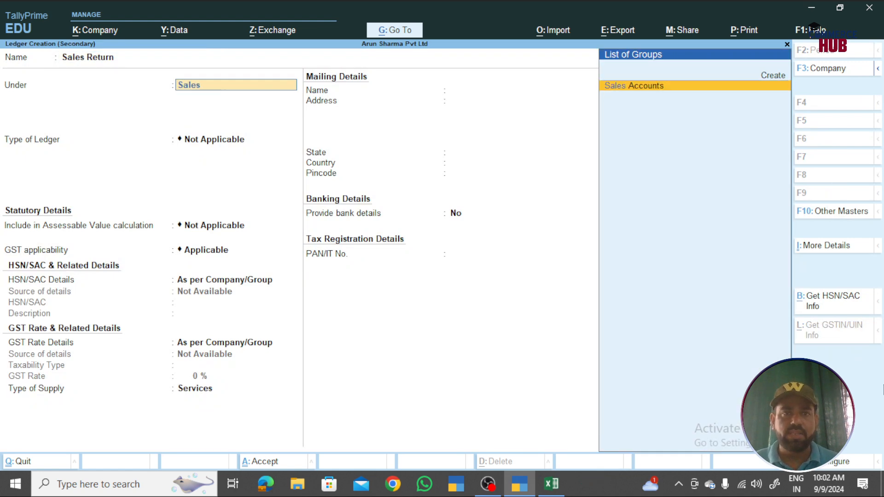
key(Return)
key(ctrl+a)
key(Return)
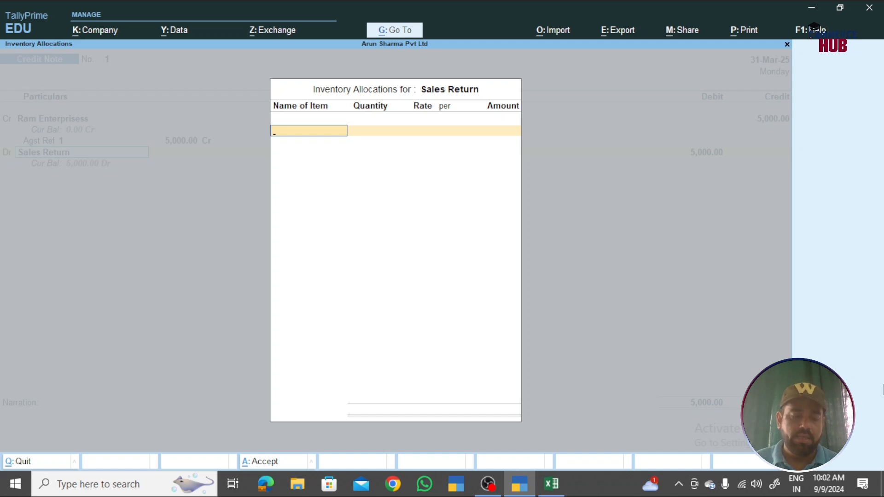
key(Escape)
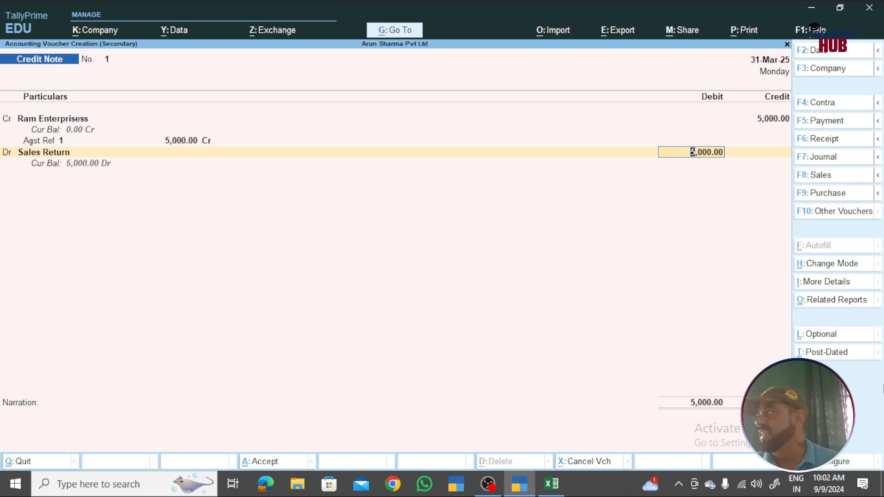
key(Return)
key(Return)
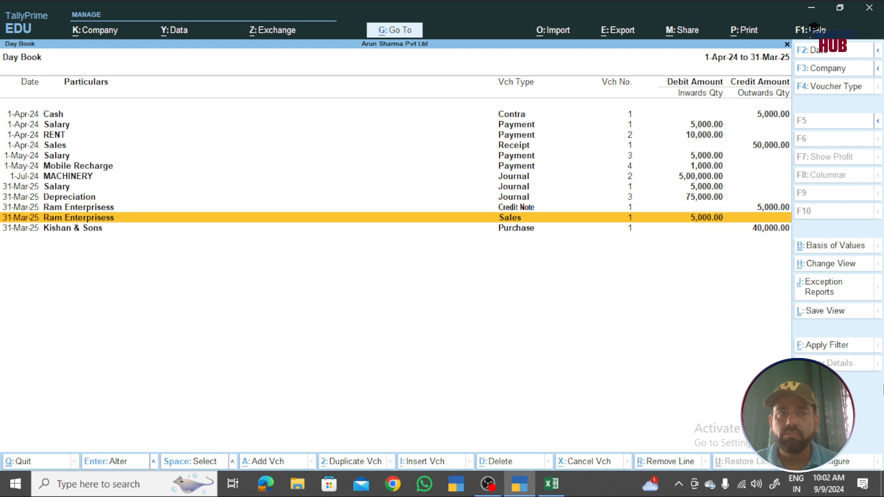
- From the Day Book, start a voucher dated 31-Mar-25 and switch it to a Debit Note
key(Down)
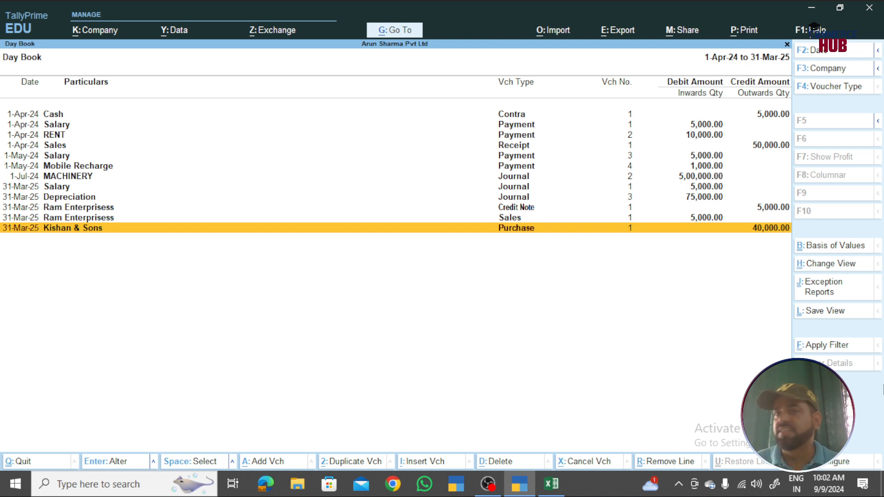
key(alt+a)
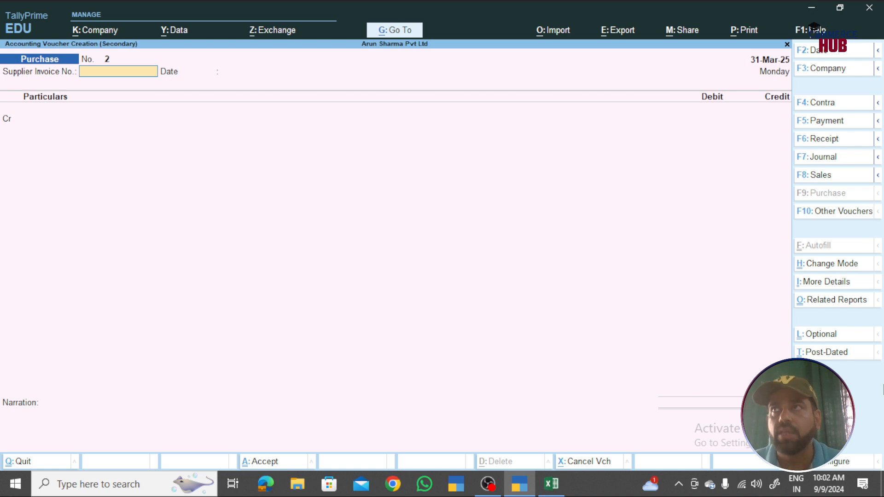
key(ctrl+F9)
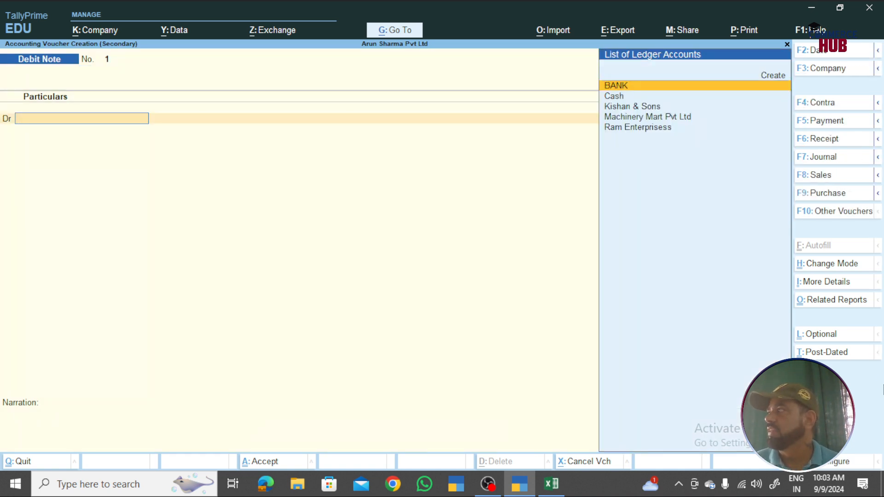
- Debit Kishan & Sons 10000 against pending bill KE/089
text(Kisha)
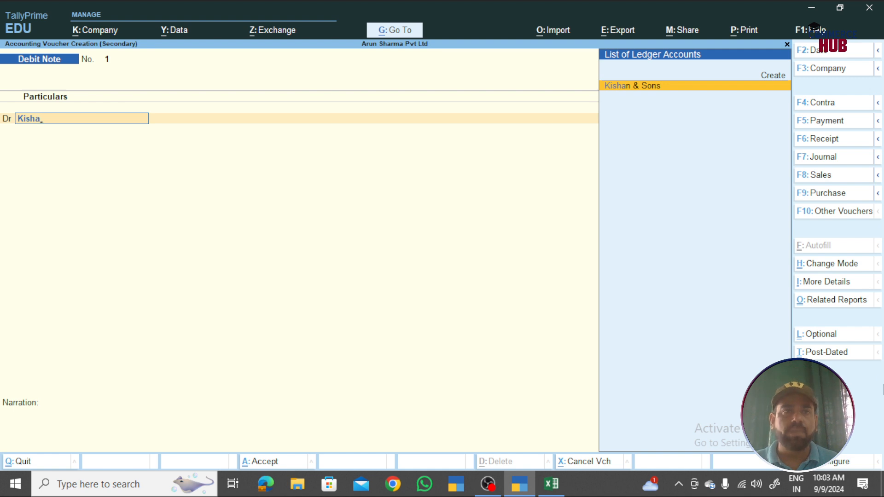
key(Return)
key(Return)
key(Return)
key(Return)
key(Return)
key(Return)
key(Return)
key(Return)
key(Return)
key(Return)
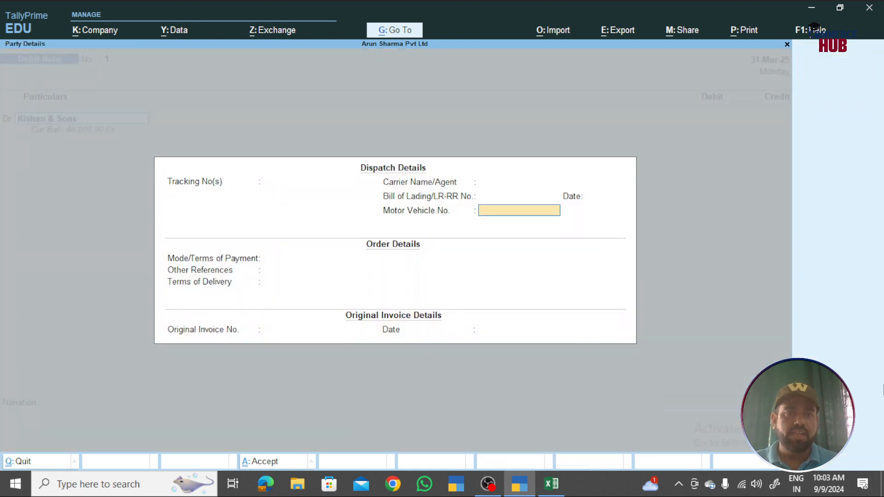
key(Return)
key(Return)
key(Return)
key(Return)
key(Return)
key(Return)
key(Return)
key(Return)
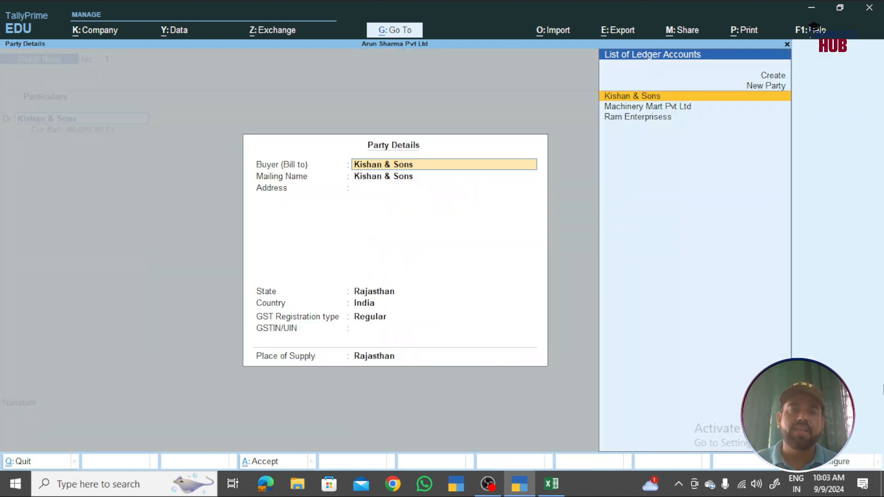
text(100000.00)
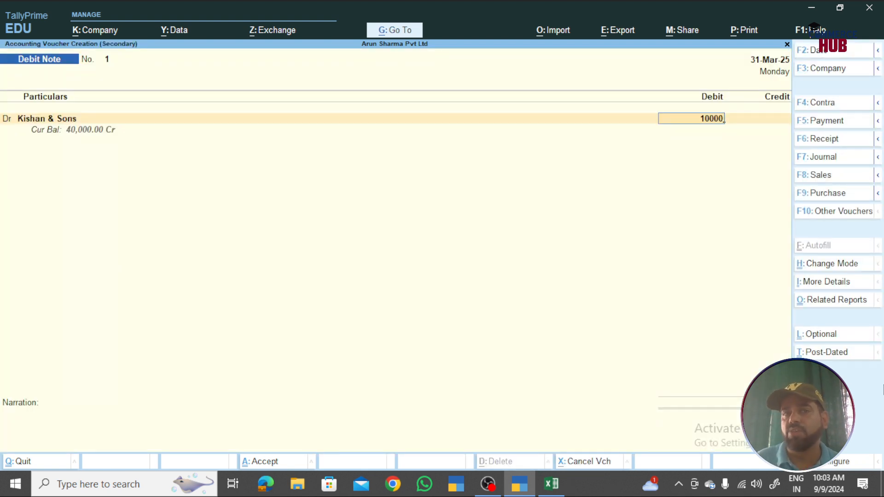
key(Return)
key(Return)
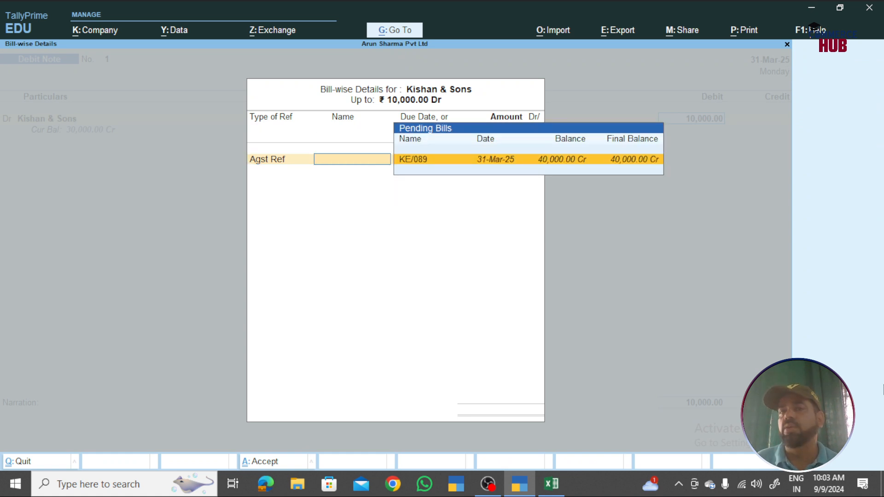
key(Return)
key(Return)
key(Return)
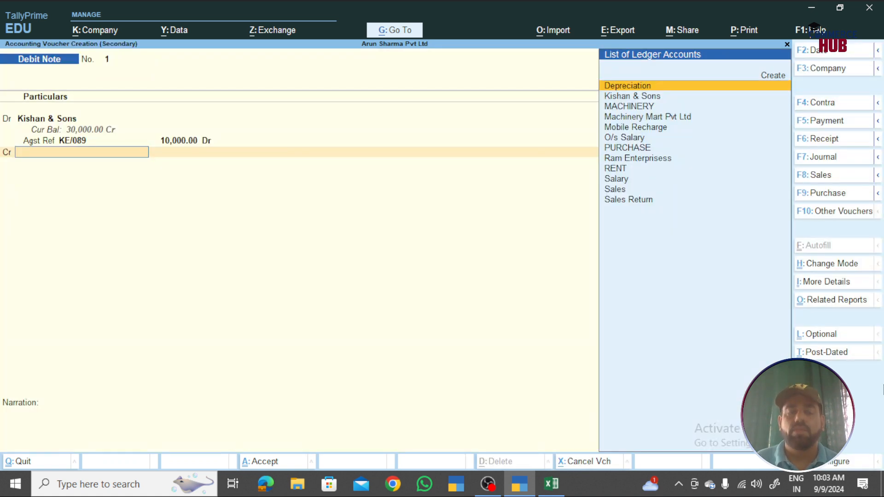
- On the credit line, create a Purchase Return ledger under Purchase Accounts, skipping inventory allocations
key(alt+c)
text(P)
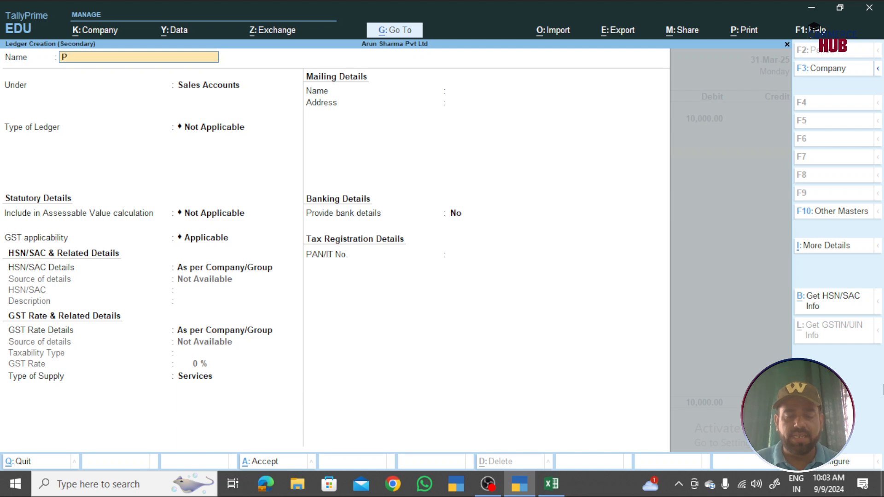
text(urchase Return)
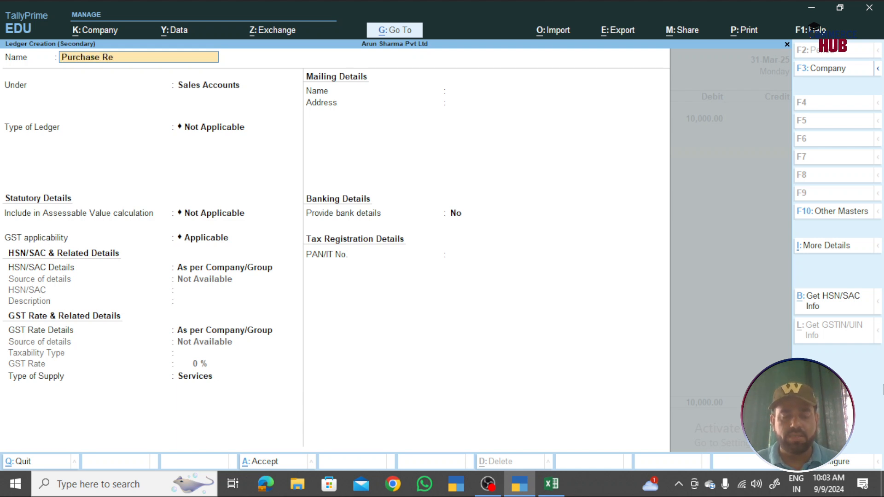
key(Return)
text(Pur)
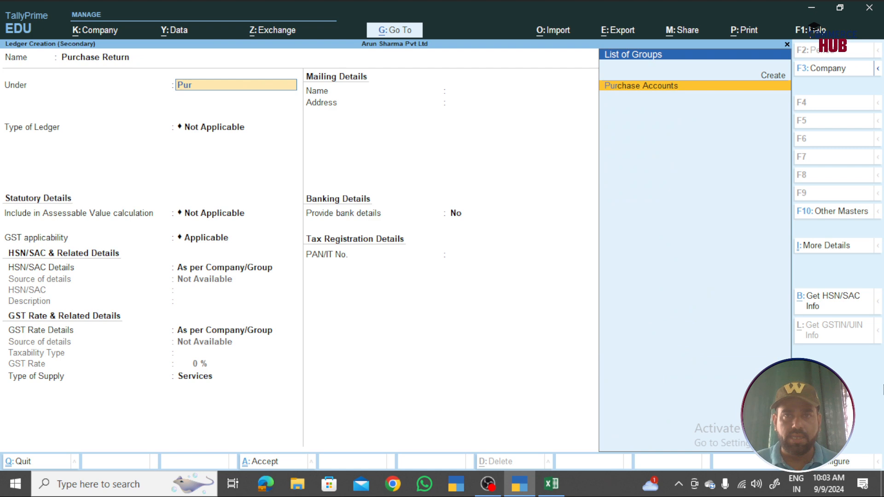
key(Return)
key(ctrl+a)
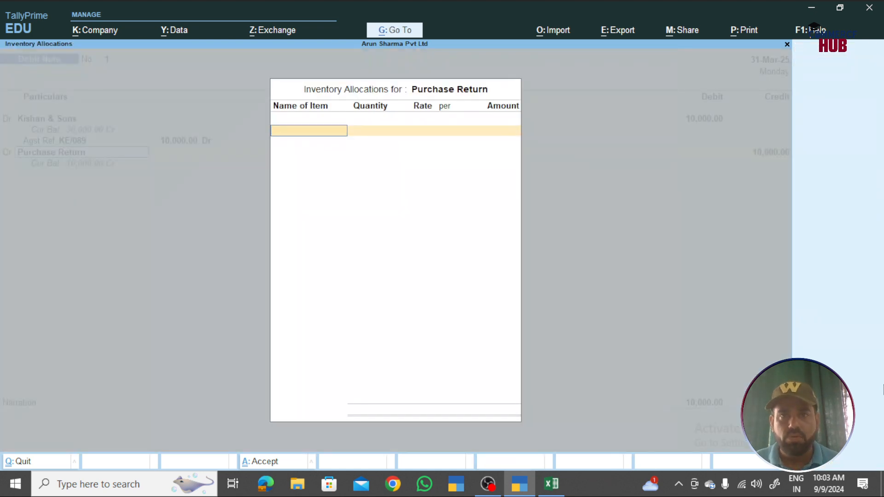
key(Escape)
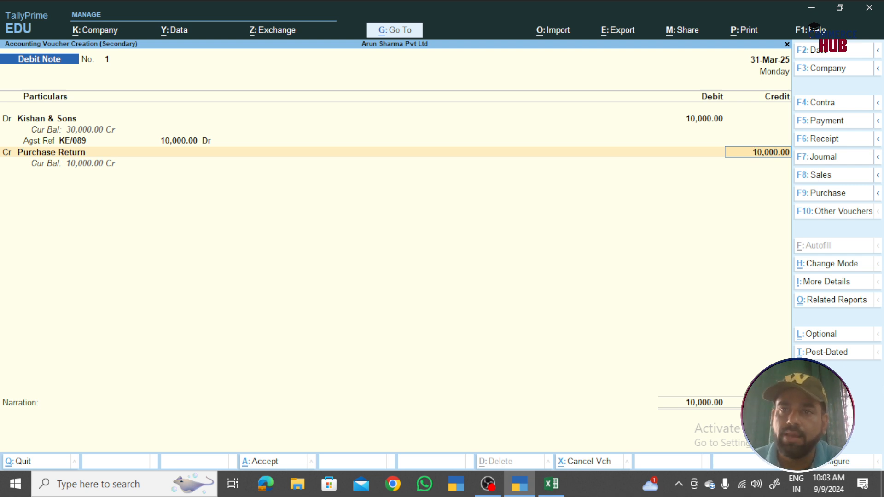
- Confirm the 10,000.00 Purchase Return credit, pick reason 01-Sales Return and save Debit Note No. 1
key(Return)
key(Return)
key(Down)
key(Return)
key(Return)
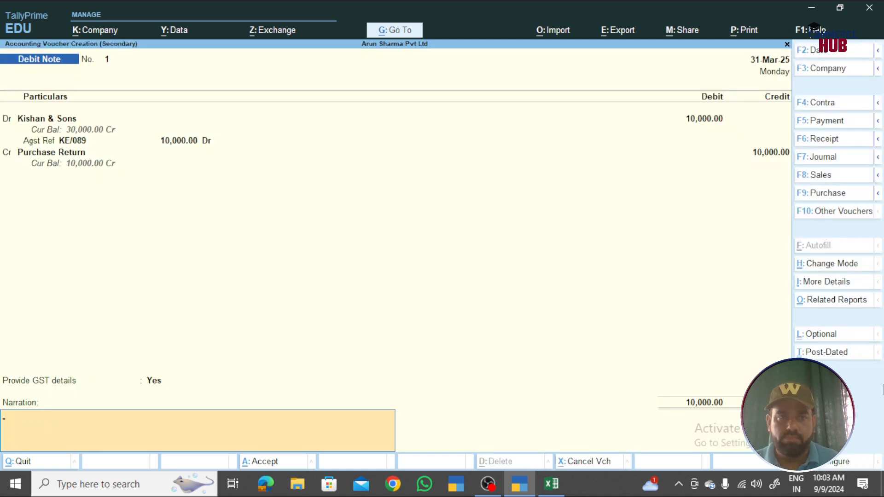
key(ctrl+a)
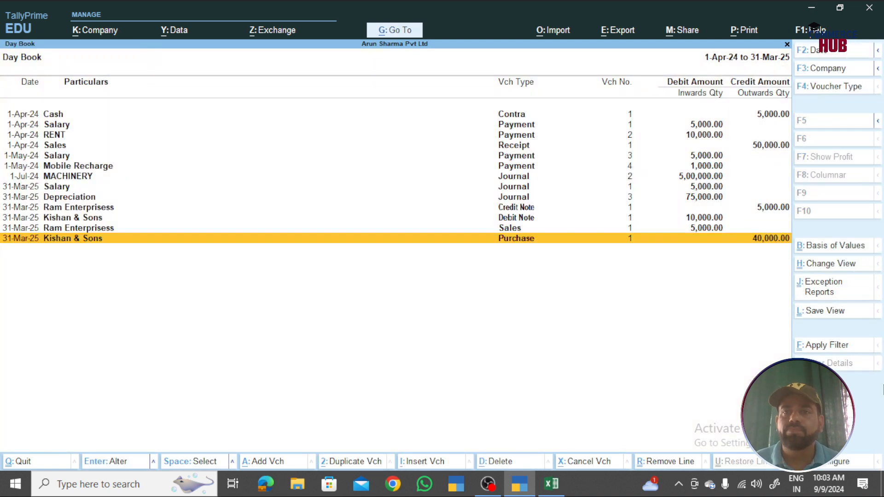
- Leave the Day Book and move to Vouchers on the Gateway of Tally
key(Up)
key(Up)
key(Up)
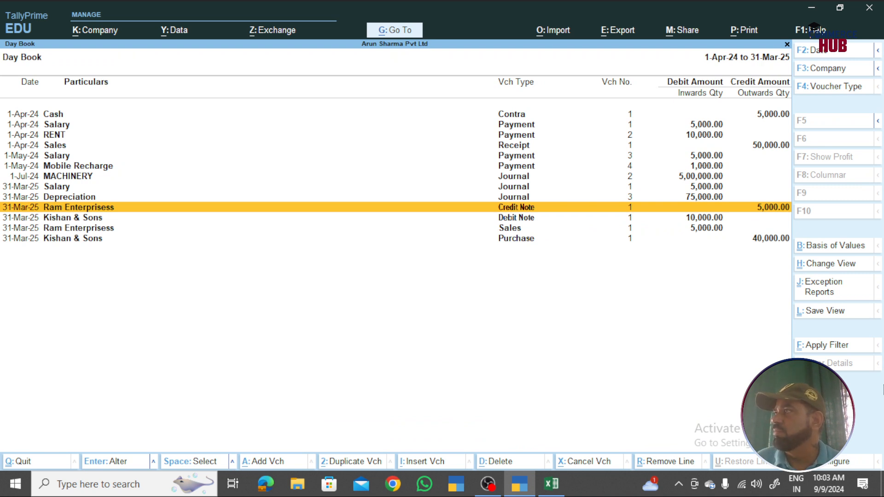
key(Escape)
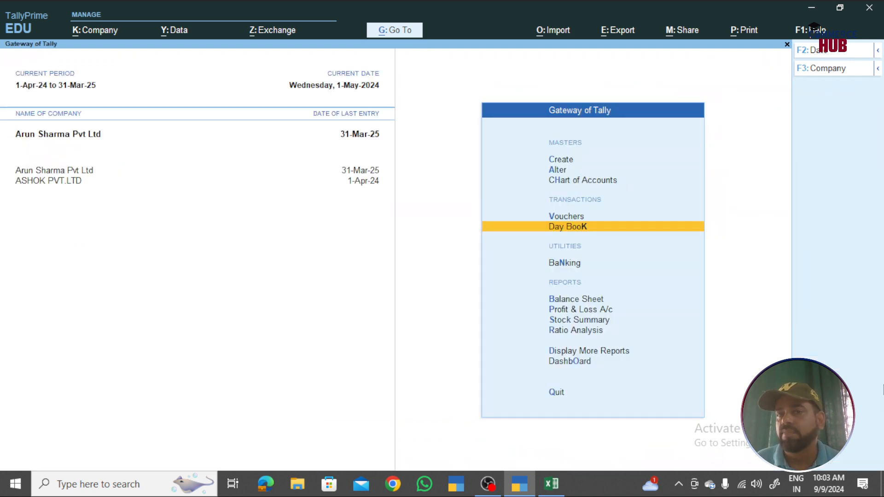
key(Up)
- Open Debit Note No. 2, browse voucher types like Physical Stock and Stock Journal, then show inactive types
key(Return)
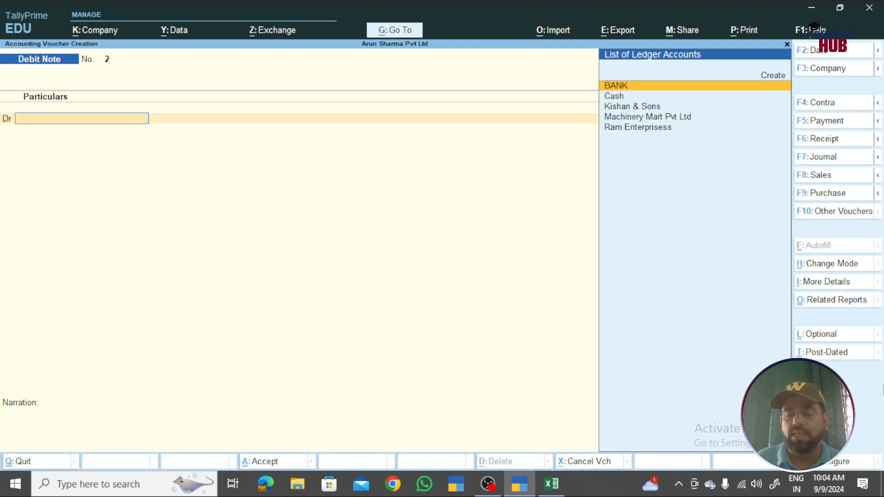
key(F10)
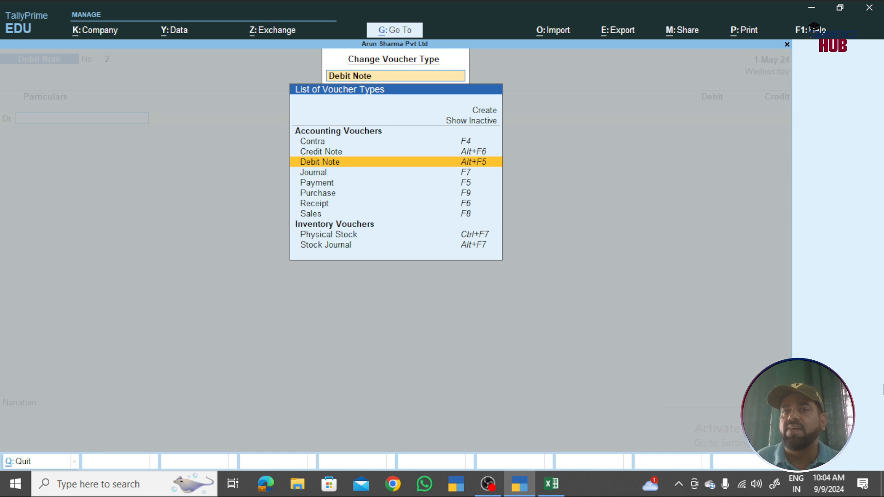
key(Down)
key(Down)
key(Down)
key(Down)
key(Down)
key(Down)
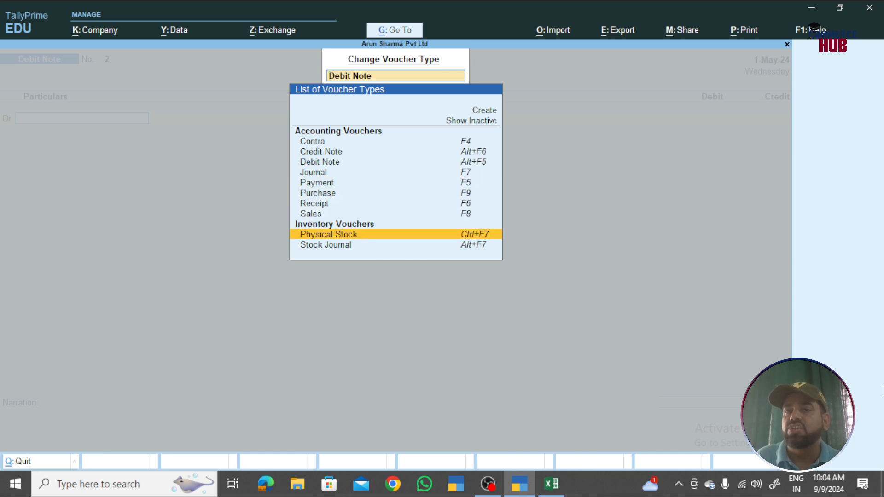
key(Down)
key(Up)
key(Up)
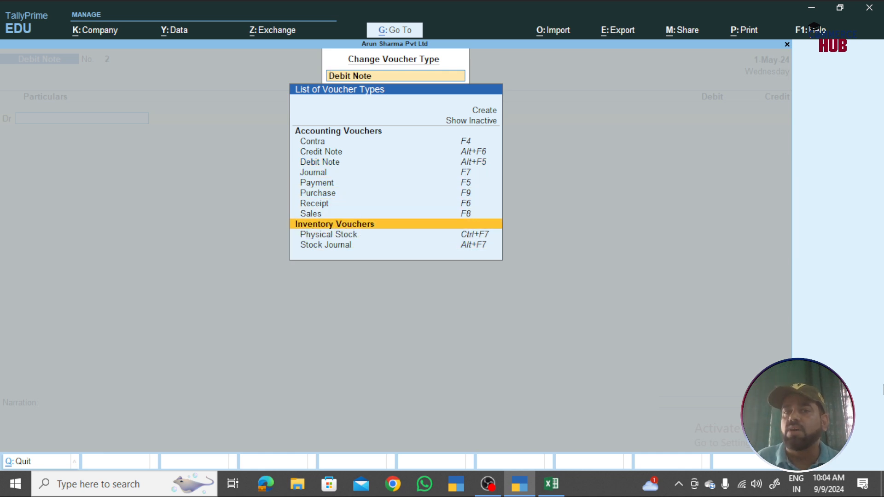
key(Down)
key(Down)
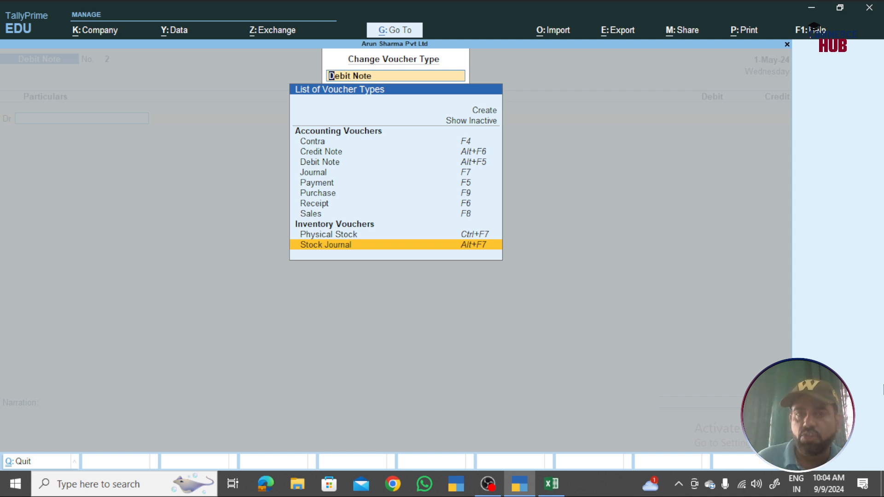
key(Up)
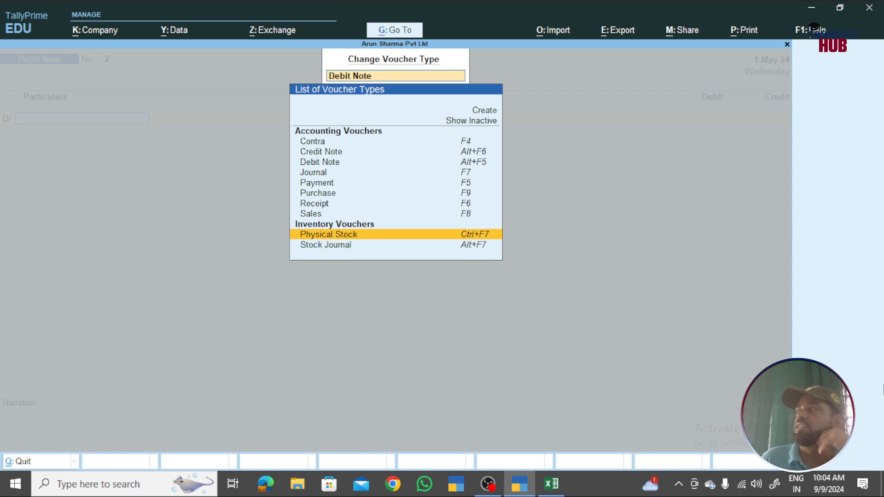
key(Up)
key(Up)
key(Up)
key(Up)
key(Up)
key(Up)
key(Up)
key(Up)
key(Up)
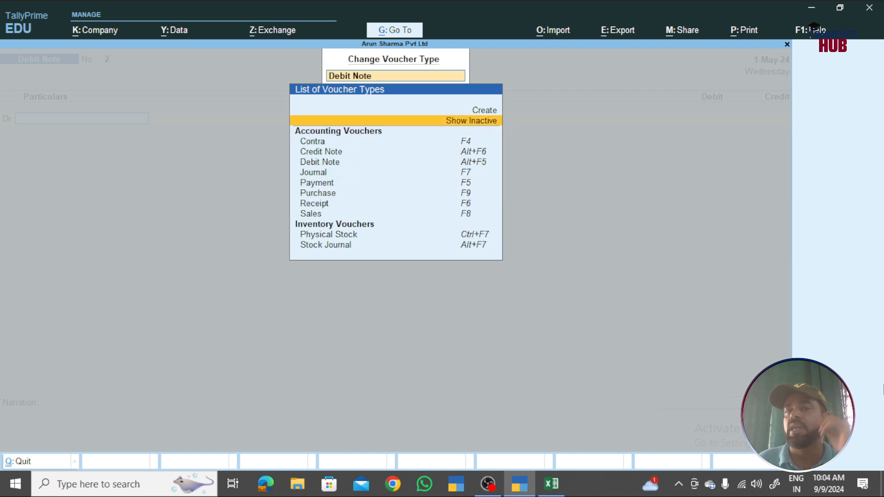
key(Return)
key(Down)
key(Down)
key(Down)
key(Down)
key(Down)
key(Down)
key(Down)
key(Down)
key(Down)
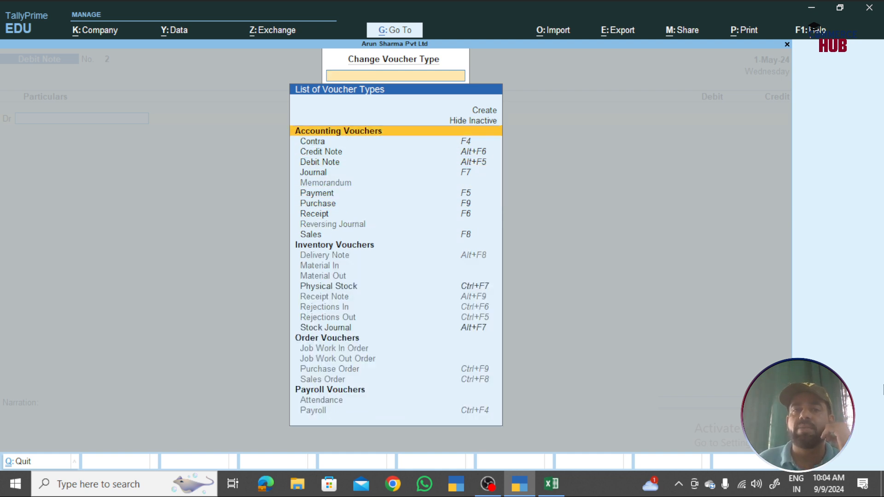
key(Down)
key(Down)
key(Down)
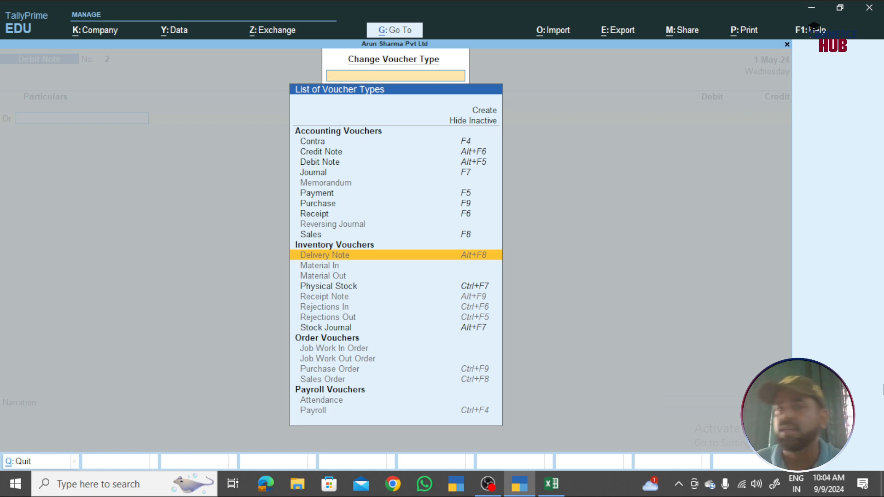
key(Up)
key(Up)
key(Up)
key(Up)
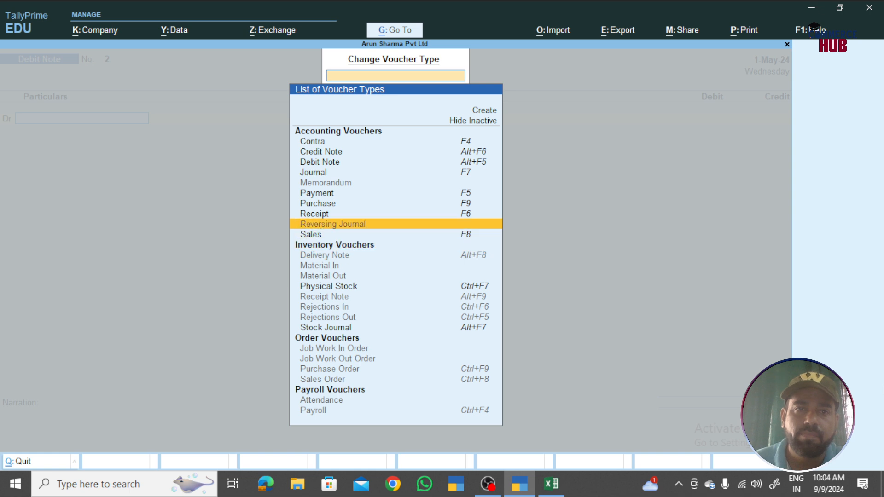
key(Down)
key(Down)
key(Down)
key(Down)
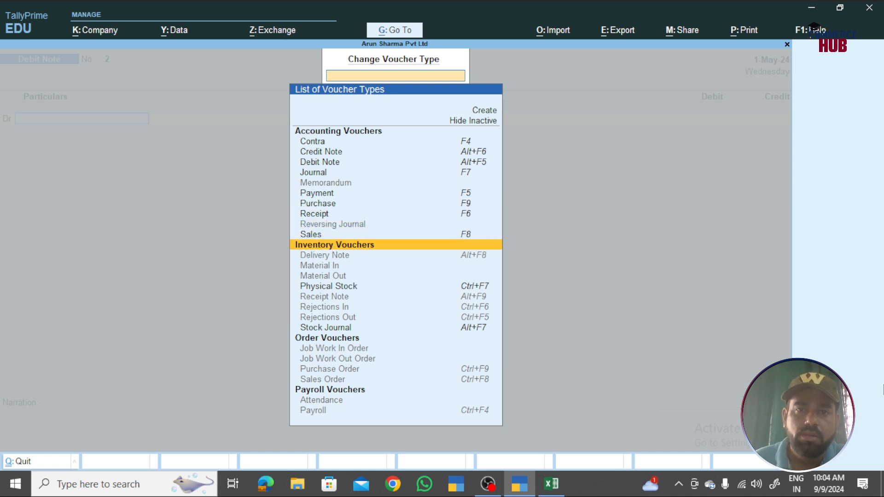
key(Up)
key(Up)
key(Up)
key(Up)
key(Down)
key(Down)
key(Down)
key(Down)
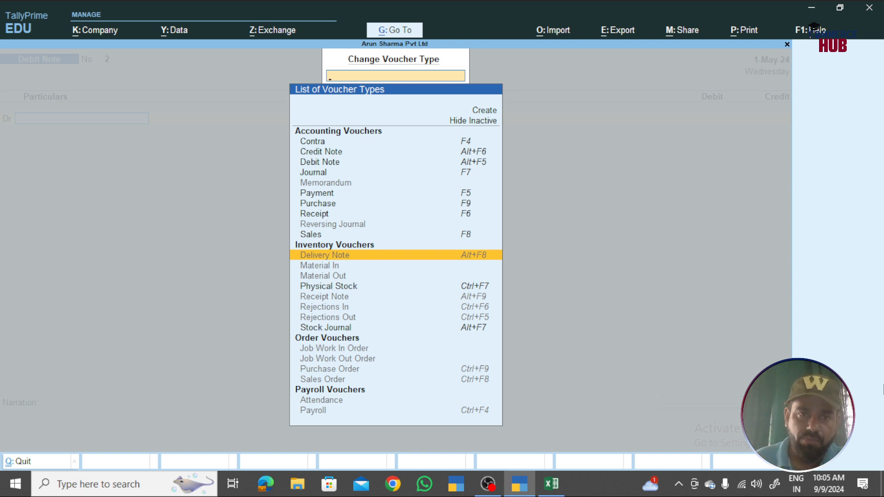
key(Down)
key(Down)
key(Down)
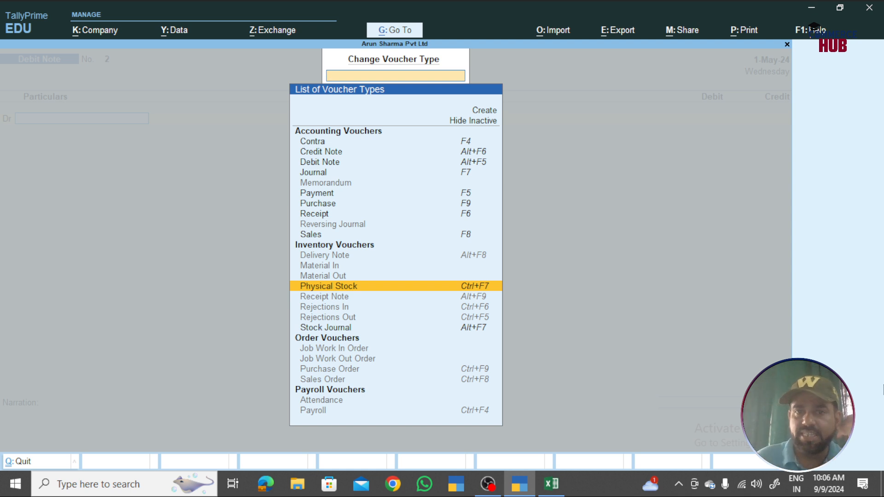
key(Down)
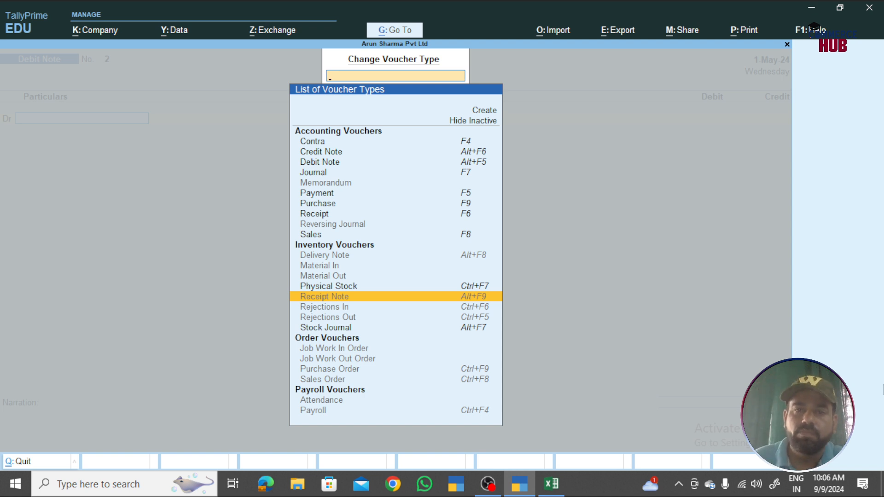
key(Down)
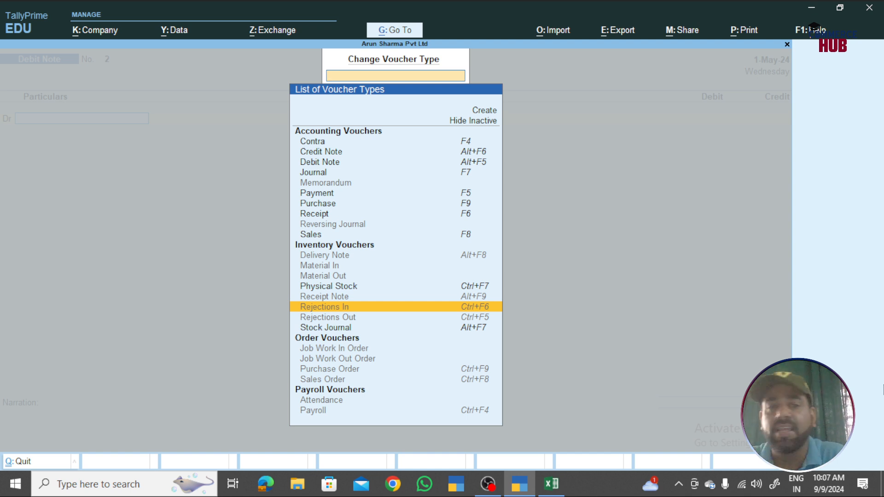
key(Down)
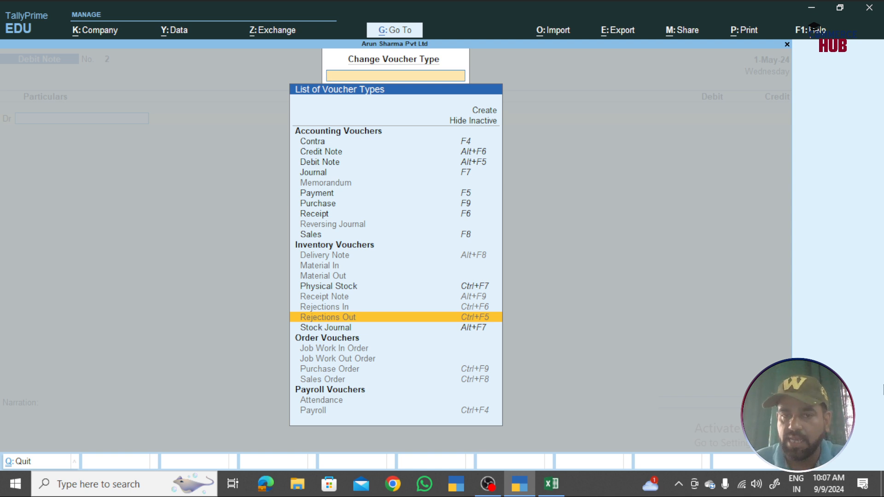
- Browse voucher types from Stock Journal to Payroll, Memorandum and Receipt Note, then close the list unchanged
key(Down)
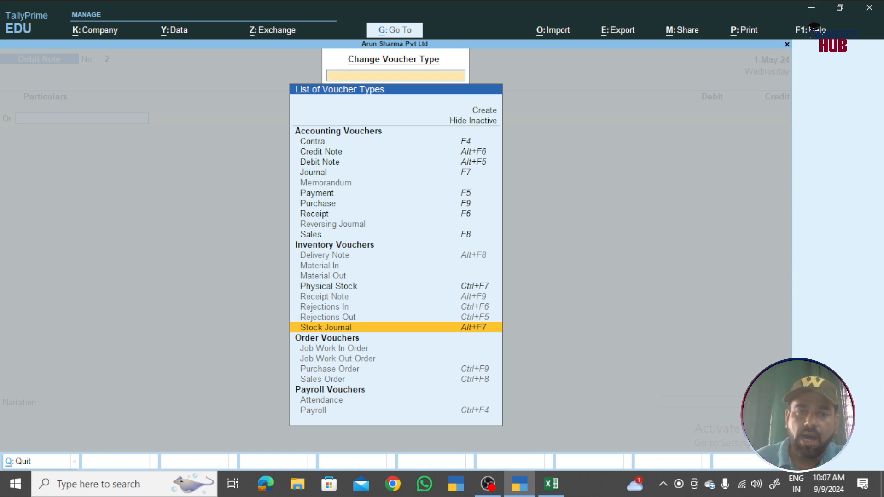
key(Down)
key(Down)
key(Down)
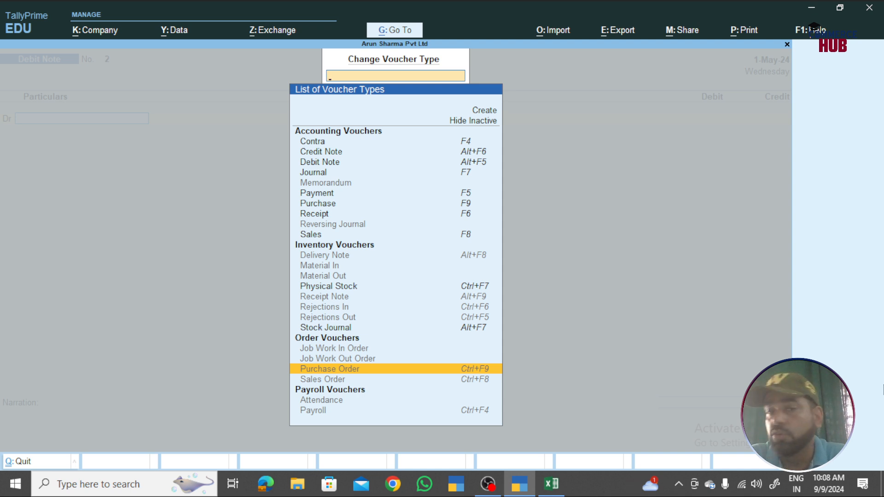
key(Down)
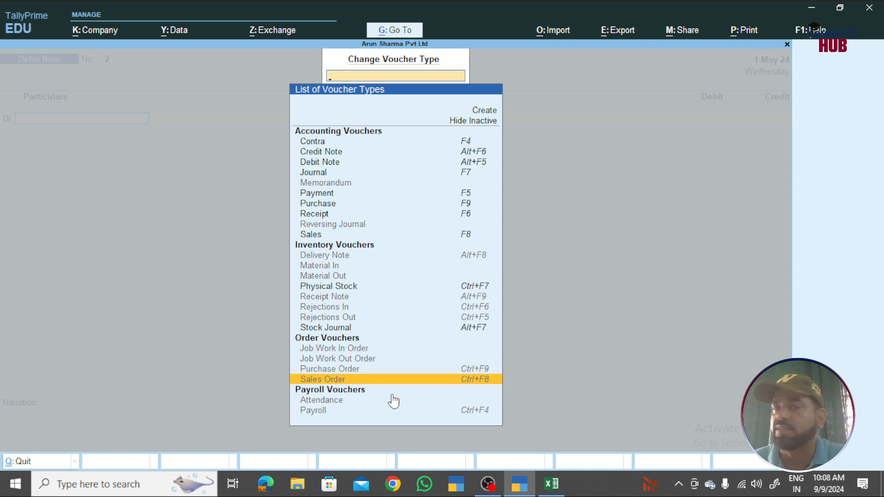
key(Down)
key(Down)
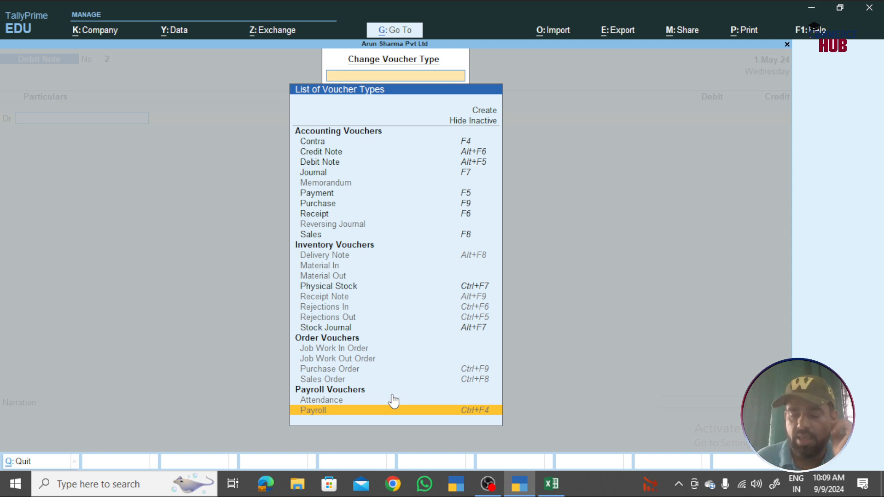
key(Up)
key(Up)
key(Up)
key(Up)
key(Up)
key(Up)
key(Up)
key(Up)
key(Up)
key(Up)
key(Up)
key(Up)
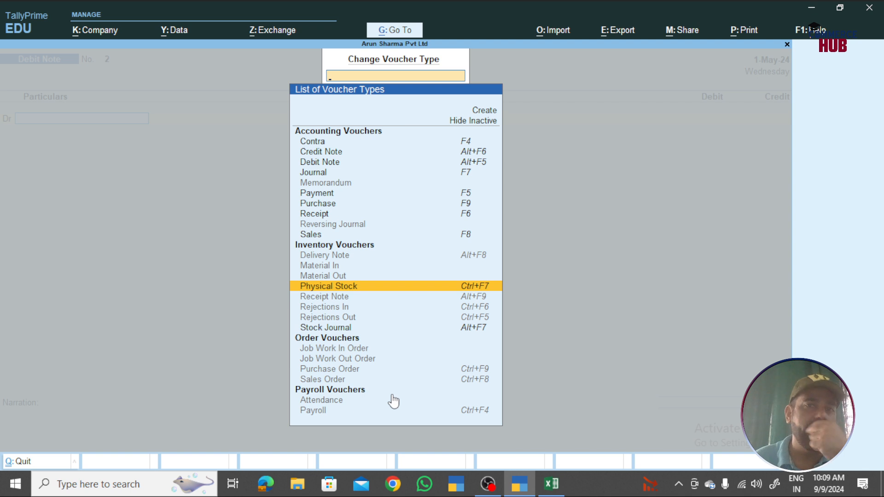
key(Up)
key(Up)
key(Up)
key(Up)
key(Up)
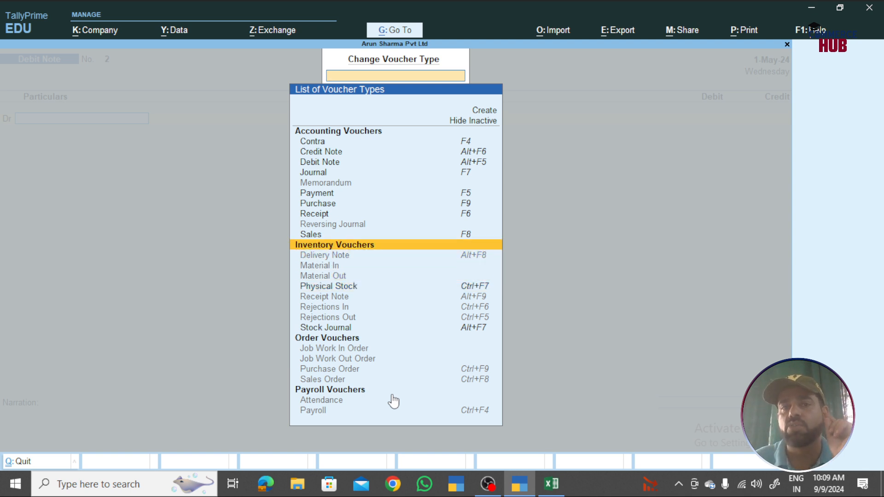
key(Up)
key(Up)
key(Up)
key(Up)
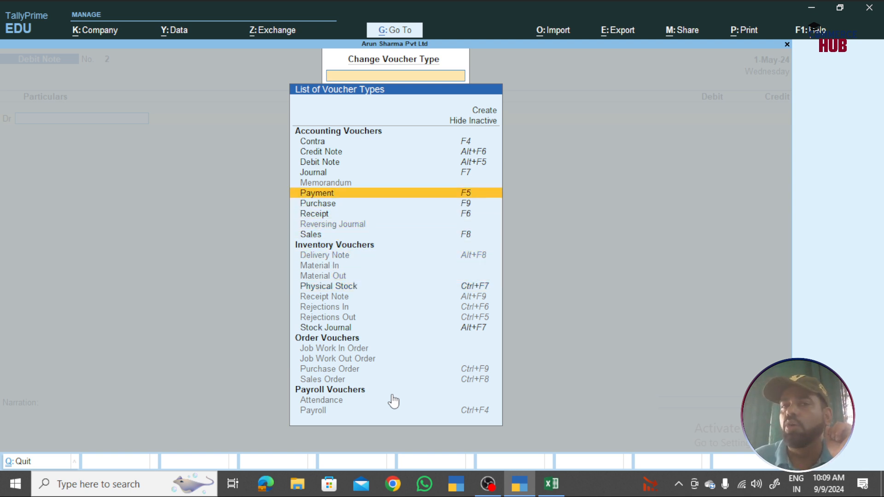
key(Down)
key(Down)
key(Down)
key(Down)
key(Down)
key(Down)
key(Down)
key(Down)
key(Down)
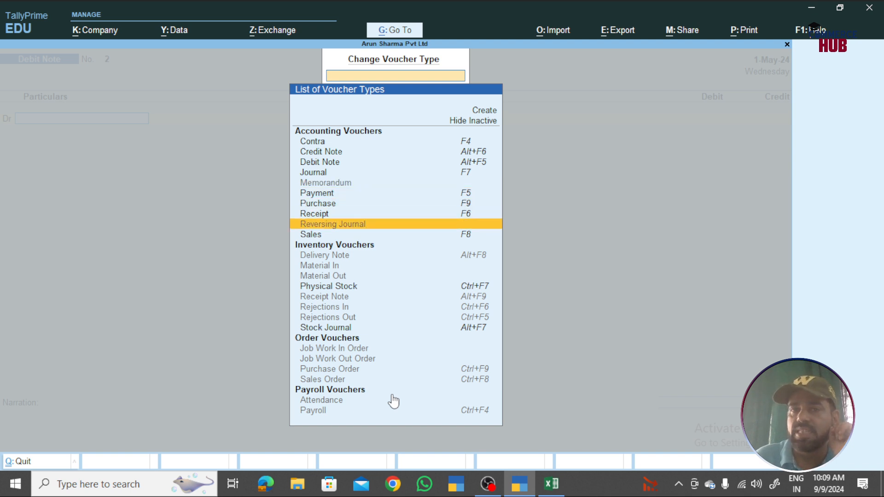
key(Down)
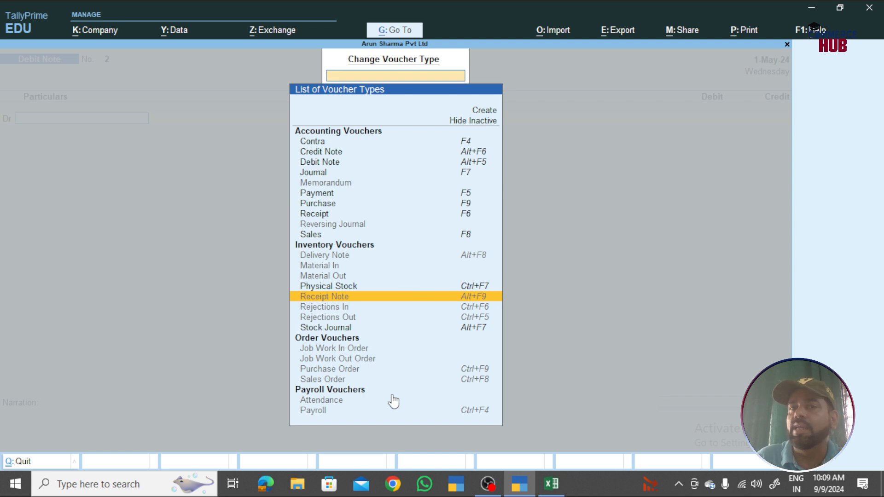
key(Escape)
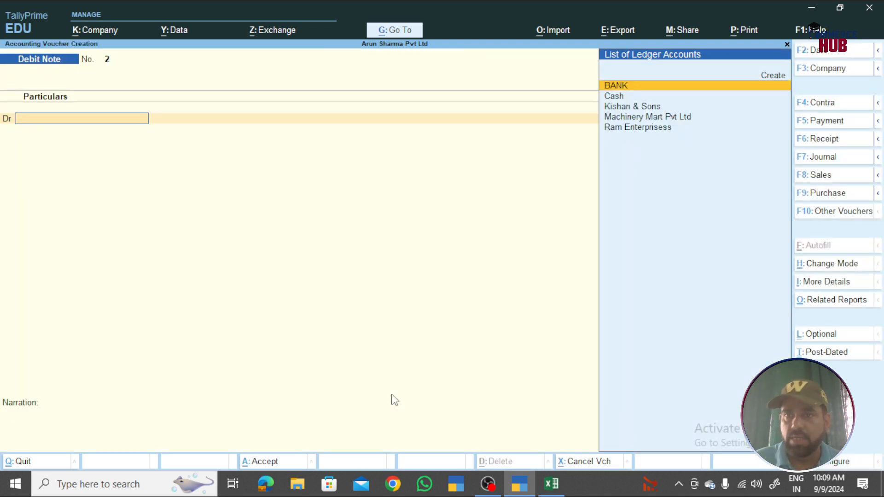
- Reopen the voucher type list with inactive types shown and browse to Material In
click(846, 214)
key(Up)
key(Up)
key(Up)
key(Up)
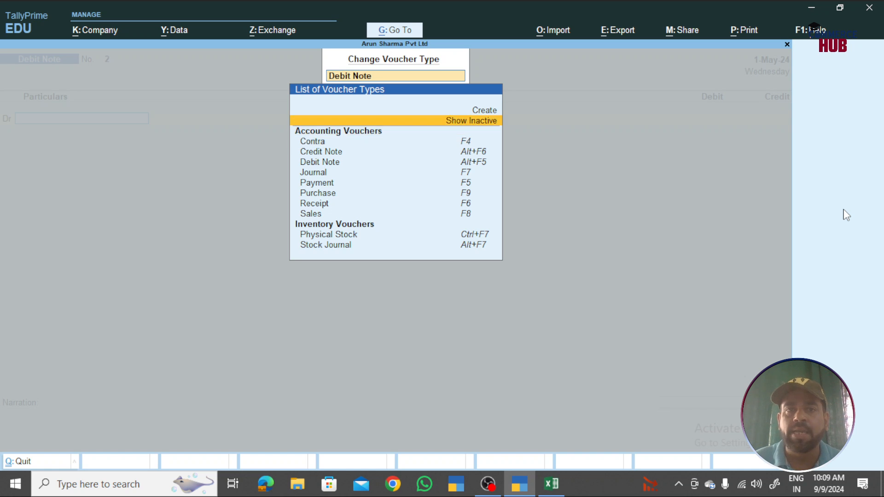
key(Return)
key(Down)
key(Down)
key(Down)
key(Down)
key(Down)
key(Down)
key(Down)
key(Down)
key(Down)
key(Down)
key(Down)
key(Down)
key(Down)
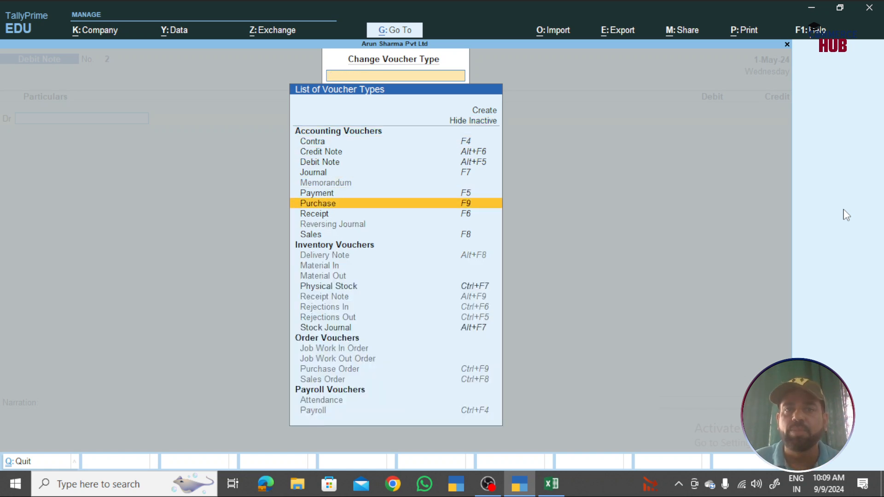
key(Down)
key(Down)
key(Down)
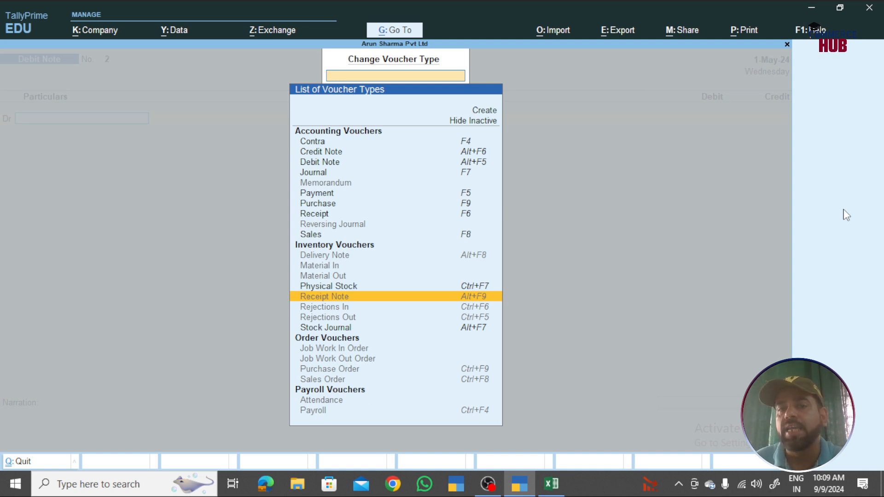
- Activate the Receipt Note voucher type, opening a blank Receipt Note No. 1 dated 1-May-24
key(Return)
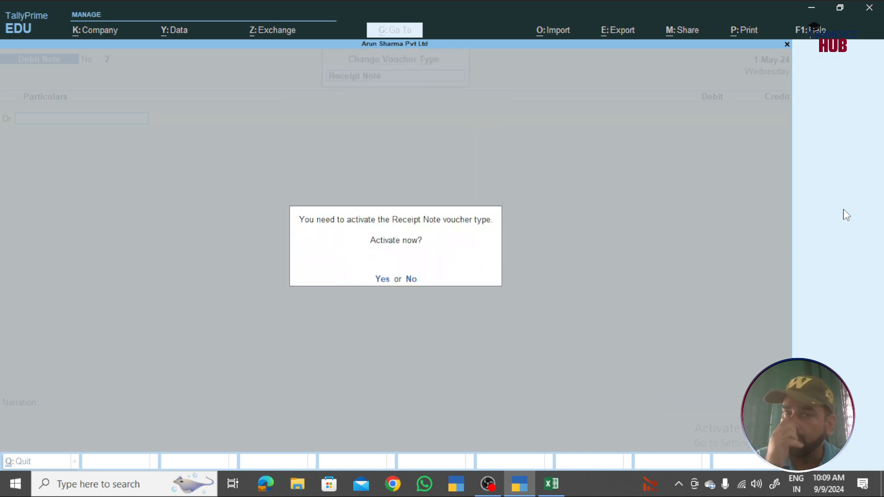
key(Return)
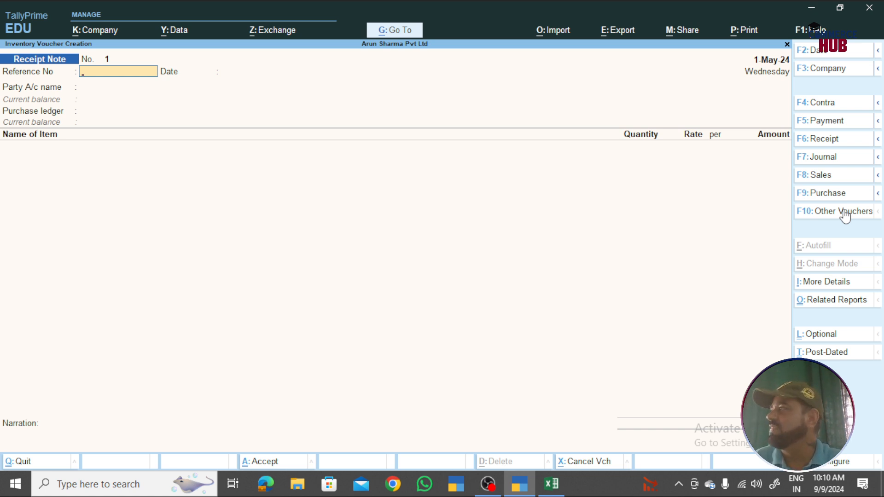
click(846, 212)
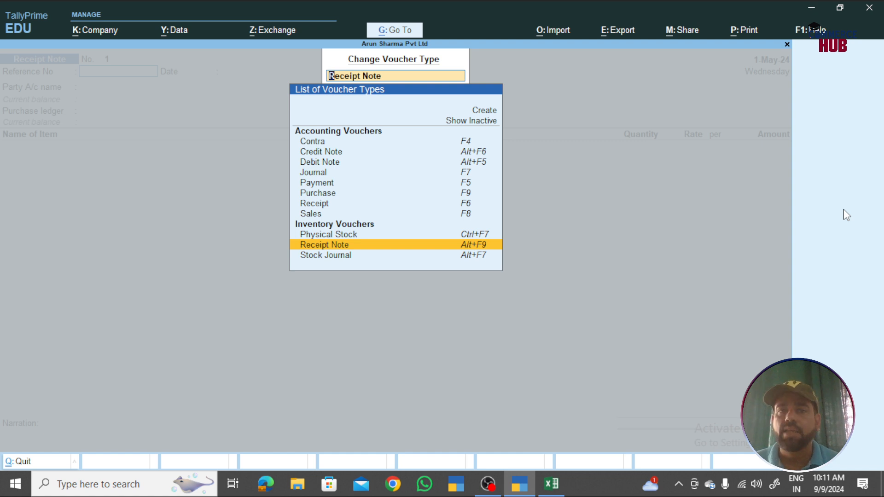
- Clear the voucher type filter, include inactive types, then exit the blank Receipt Note to Gateway of Tally
text(4)
key(Up)
key(Up)
key(Up)
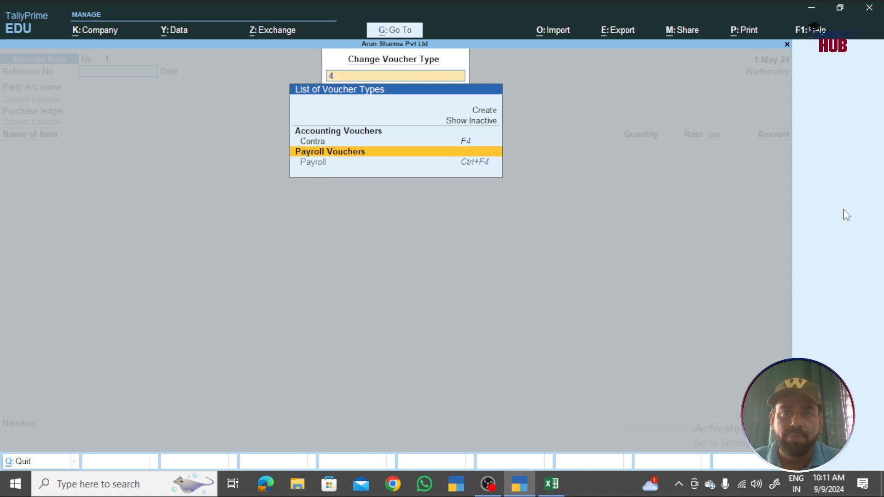
key(Return)
key(Down)
key(Down)
key(Down)
key(Down)
key(Down)
key(Down)
key(Down)
key(Down)
key(Down)
key(Down)
key(Down)
key(Down)
key(Down)
key(Down)
key(Down)
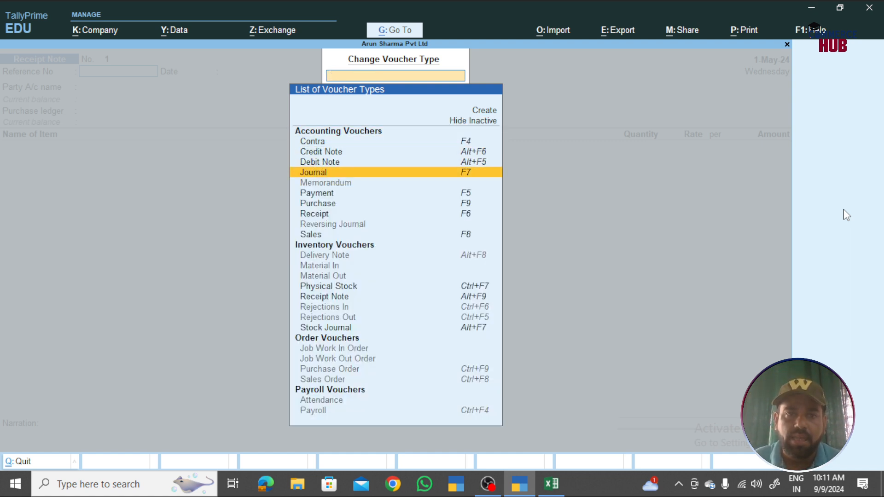
key(Return)
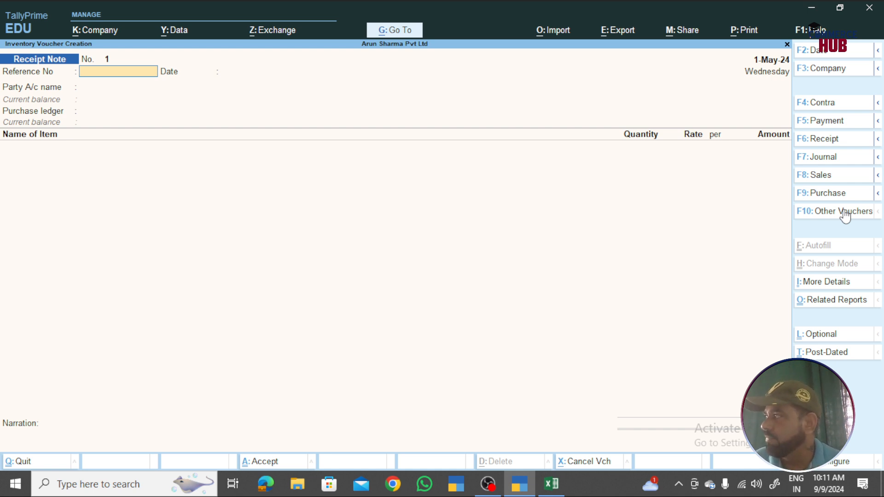
key(Escape)
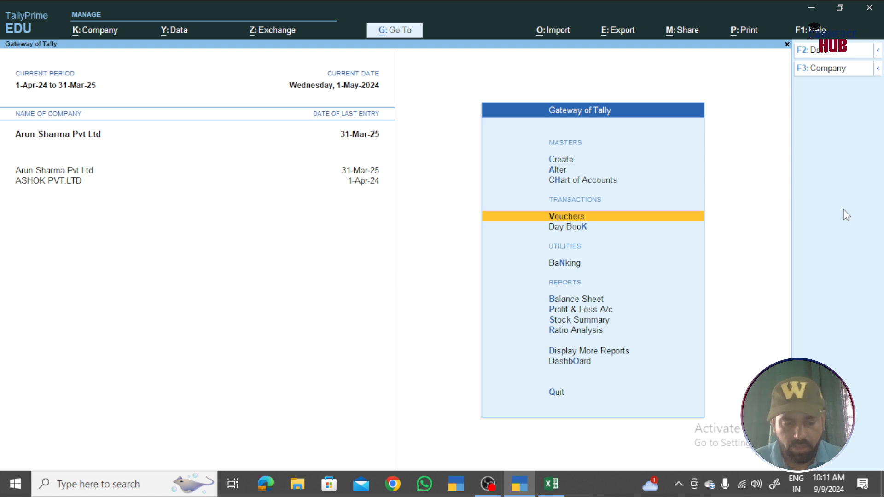
- Shut both open companies, Arun Sharma Pvt Ltd and ASHOK PVT.LTD, with Ctrl+F3
key(ctrl+F3)
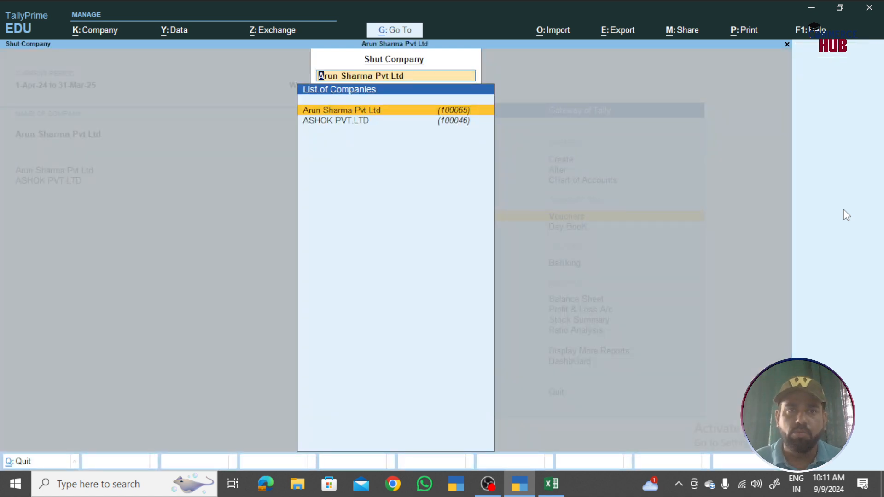
key(Return)
key(ctrl+F3)
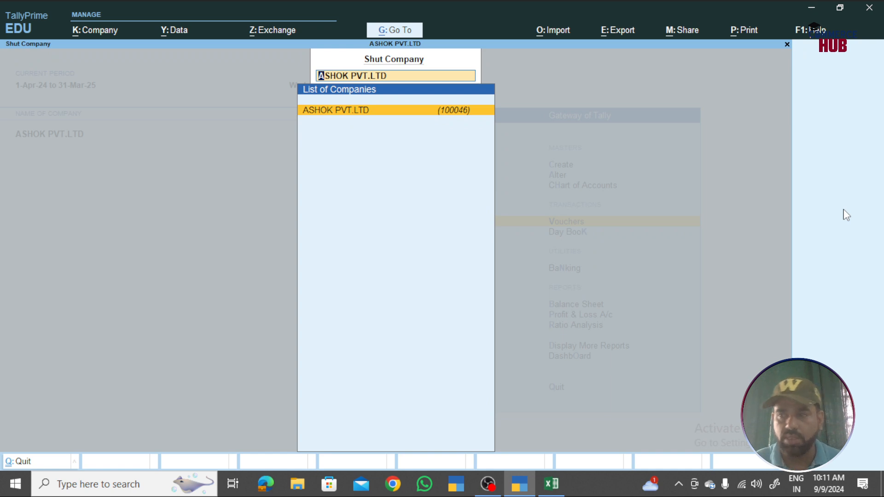
key(Return)
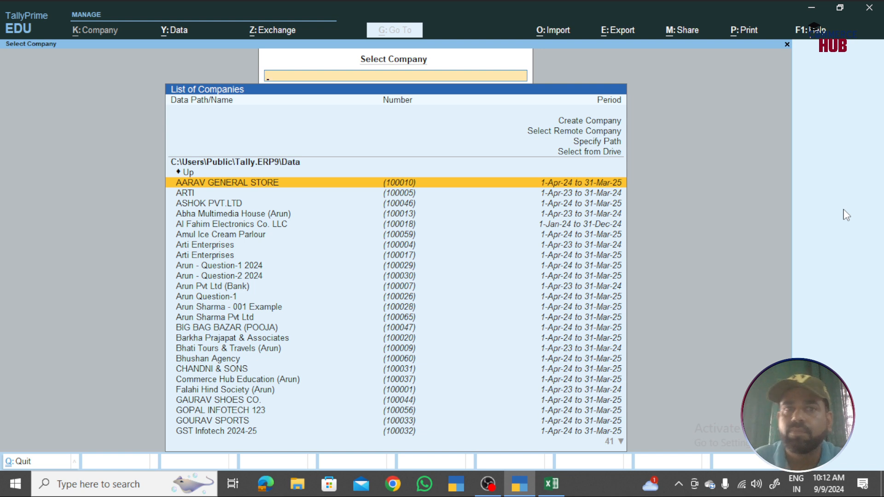
- Highlight Arun Sharma Pvt Ltd in the Select Company list
key(Down)
key(Down)
key(Down)
key(Down)
key(Down)
key(Down)
key(Down)
key(Down)
key(Down)
key(Down)
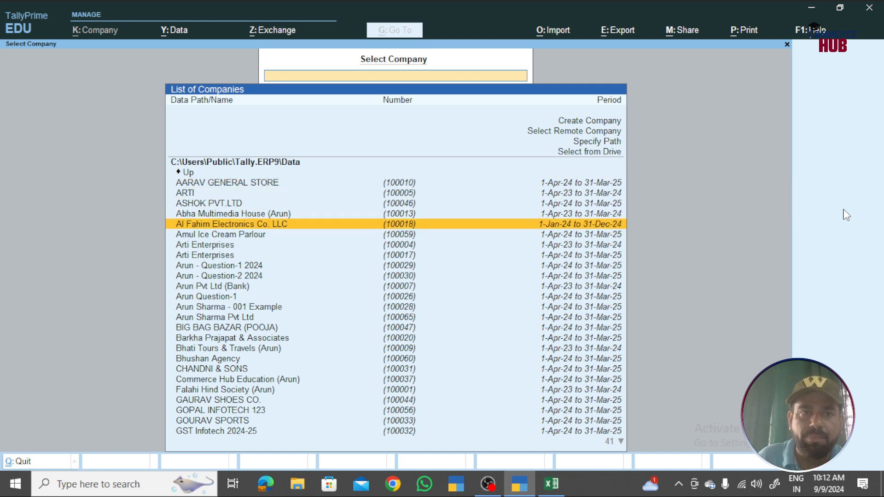
key(Down)
key(Down)
key(Down)
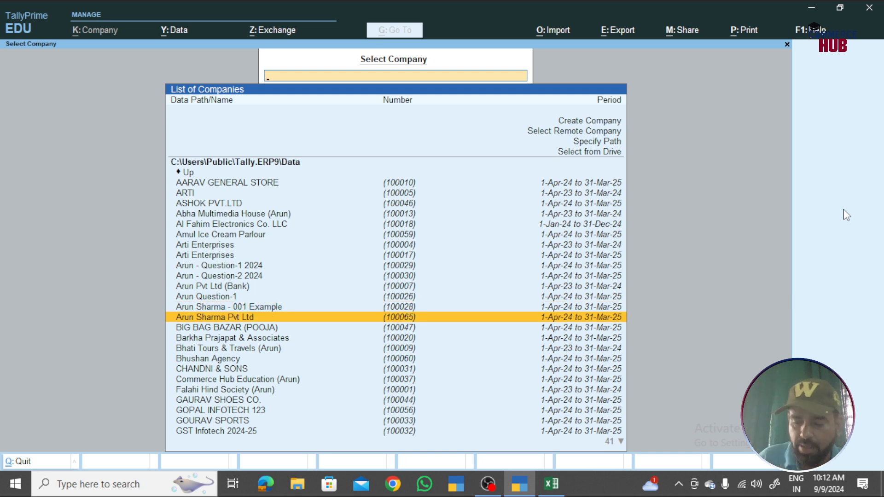
key(Down)
key(Down)
key(Down)
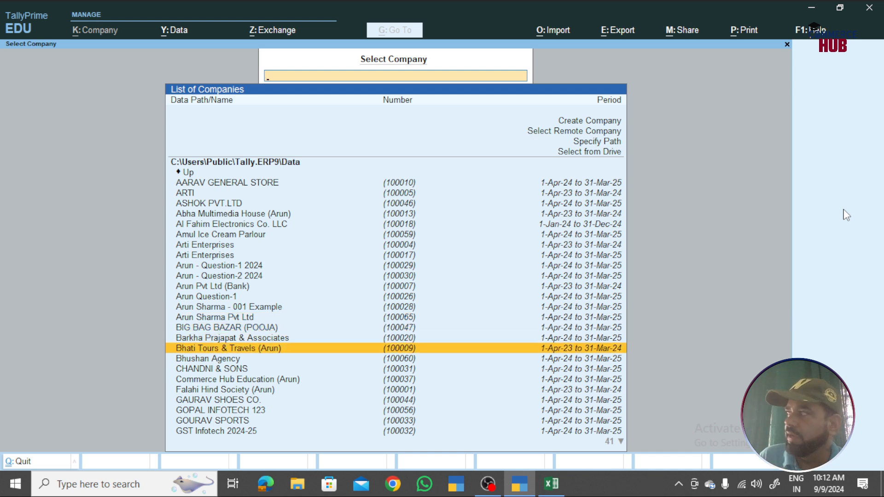
key(Up)
key(Up)
key(Up)
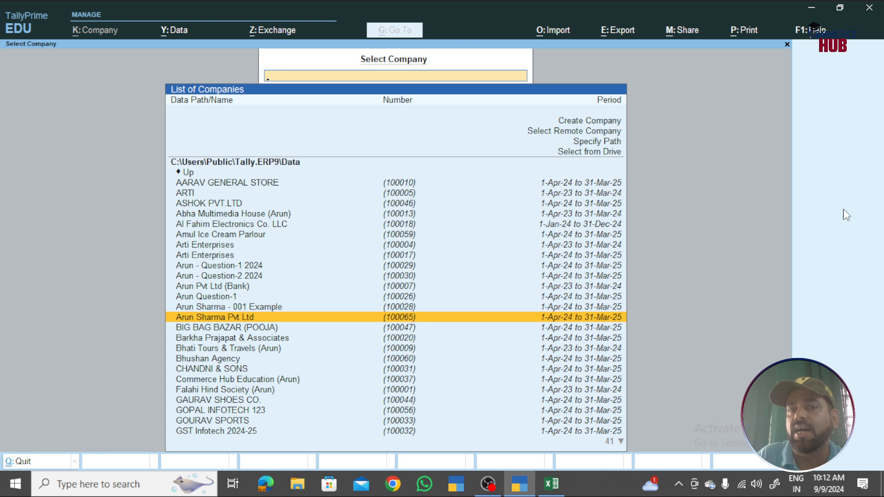
- Load Arun Sharma Pvt Ltd for the period 1-Apr-24 to 31-Mar-25
key(Return)
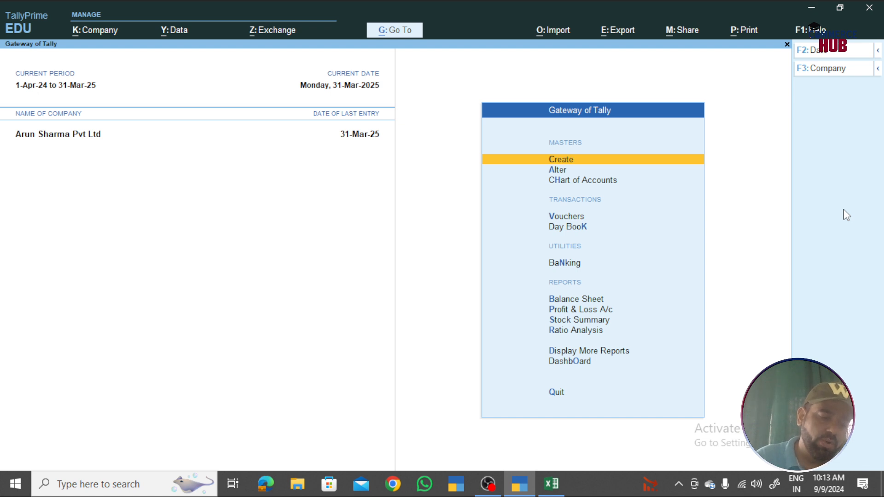
- Shut Arun Sharma Pvt Ltd and bring up the Repair Company list with Ctrl+Alt+R
key(ctrl+F3)
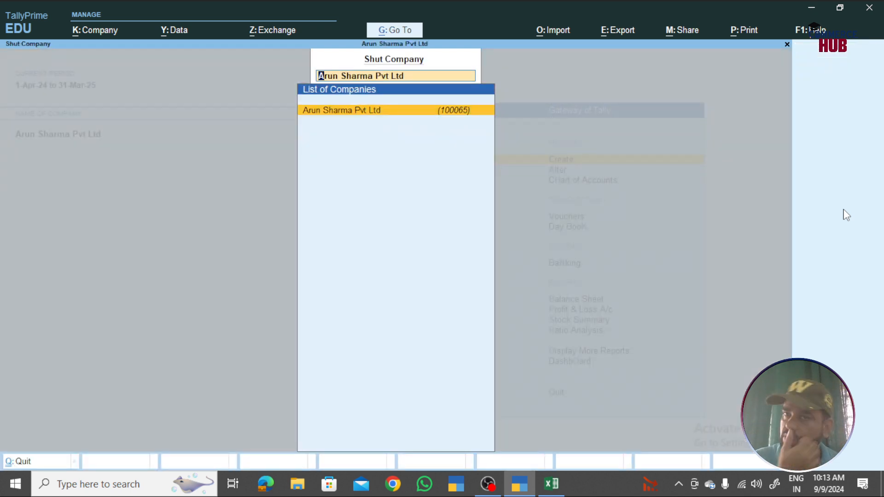
key(Return)
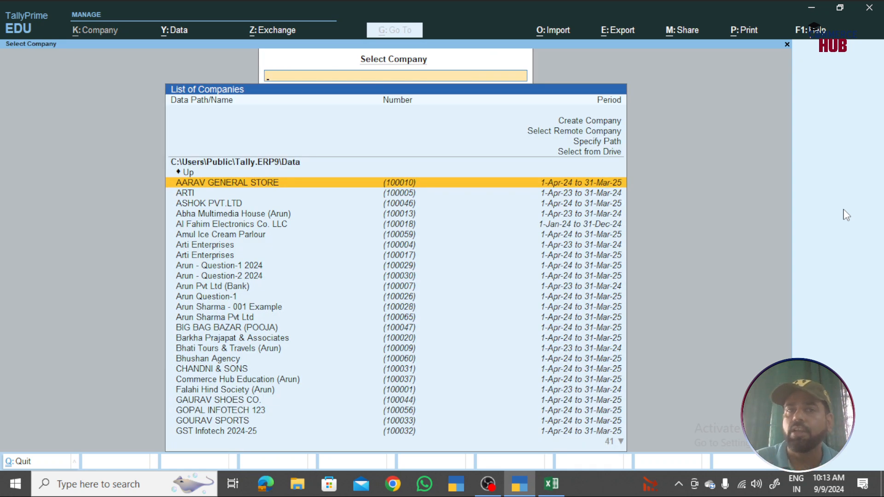
key(Down)
key(Down)
key(Down)
key(Down)
key(Down)
key(Down)
key(Down)
key(Down)
key(Down)
key(Down)
key(Down)
key(Down)
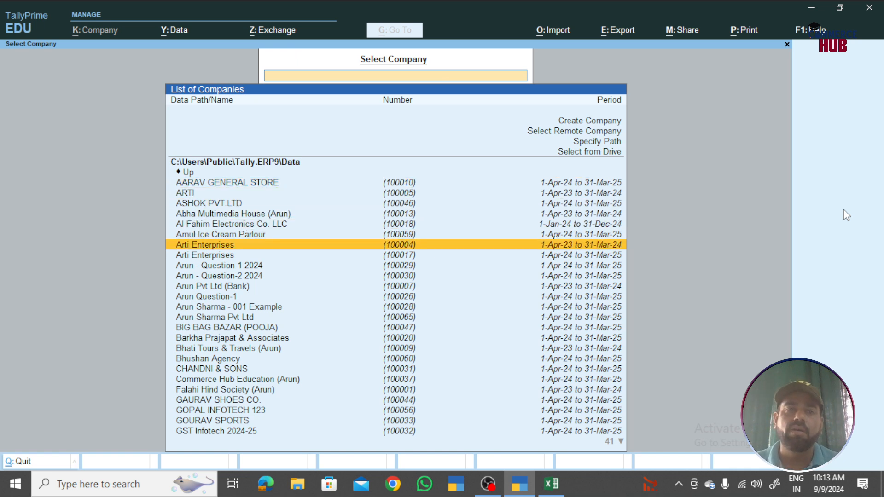
key(Down)
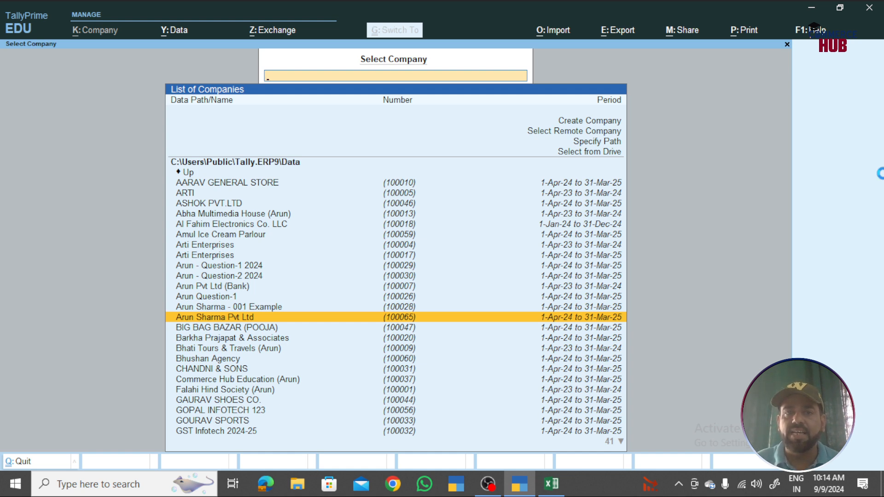
key(ctrl+alt+r)
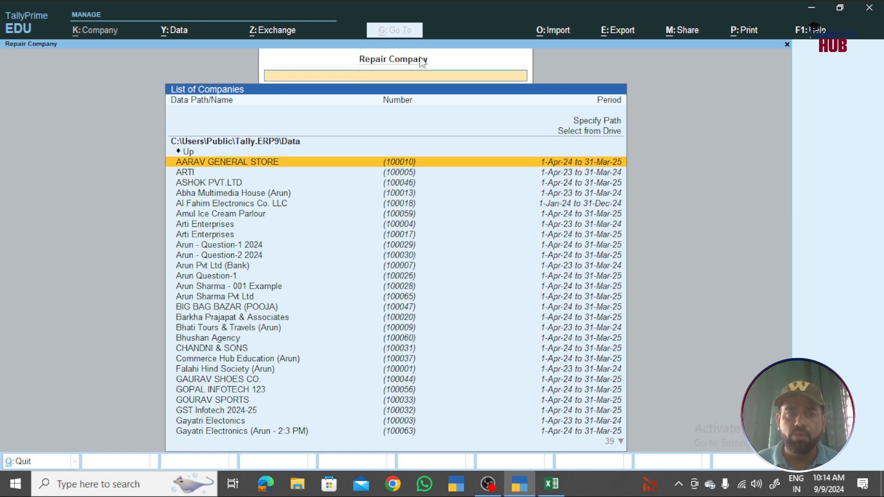
- Select Arun Sharma Pvt Ltd and run the repair, with backup set to E:\BadiSadri
key(Down)
key(Down)
key(Down)
key(Down)
key(Down)
key(Down)
key(Down)
key(Down)
key(Down)
key(Down)
key(Down)
key(Down)
key(Down)
key(Down)
key(Down)
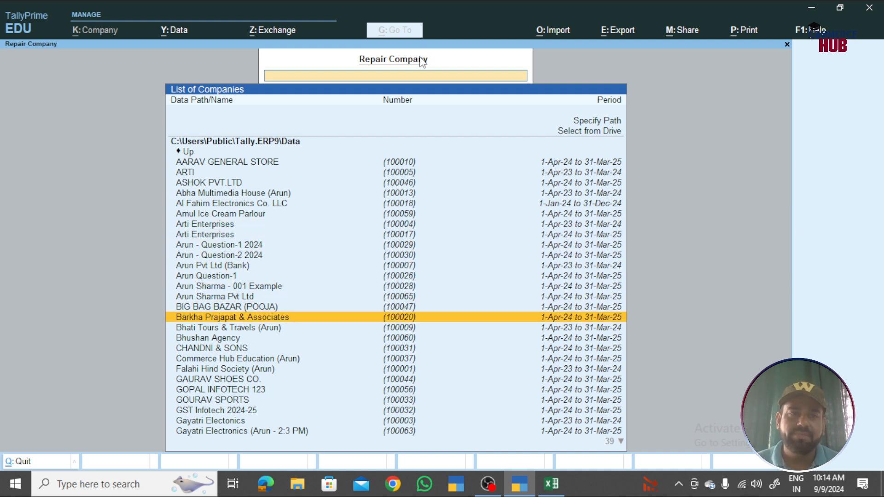
key(Up)
key(Up)
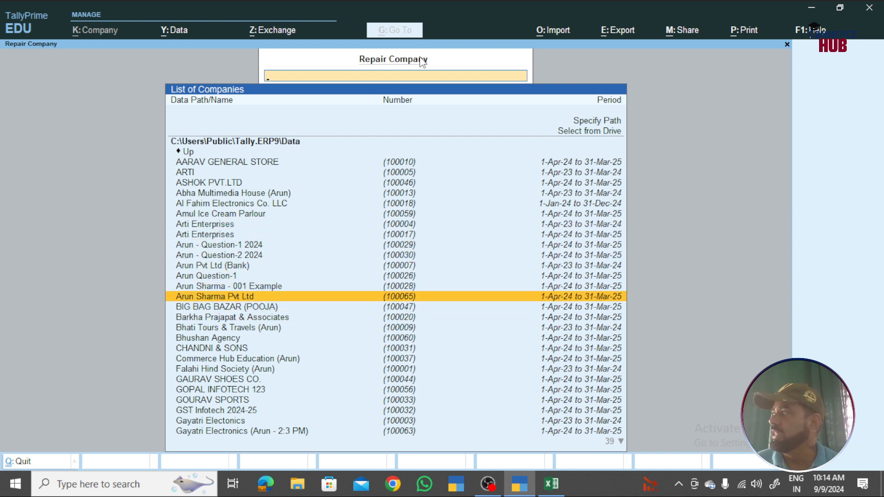
key(Return)
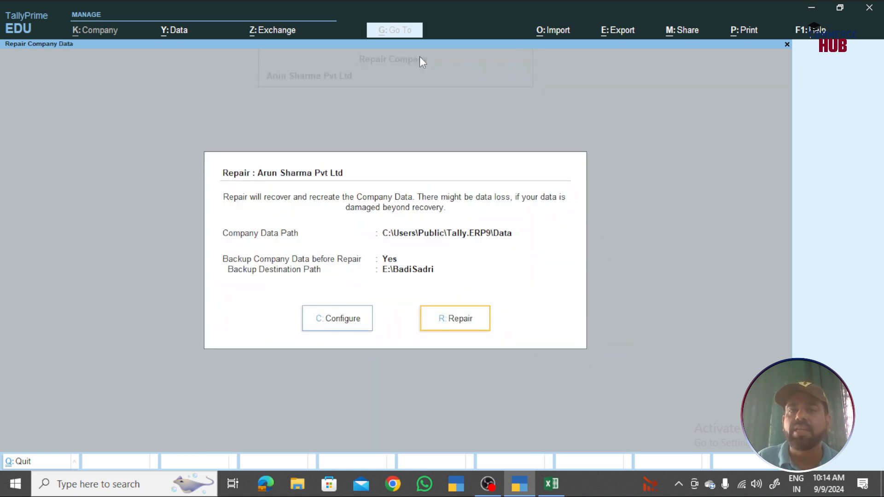
click(450, 322)
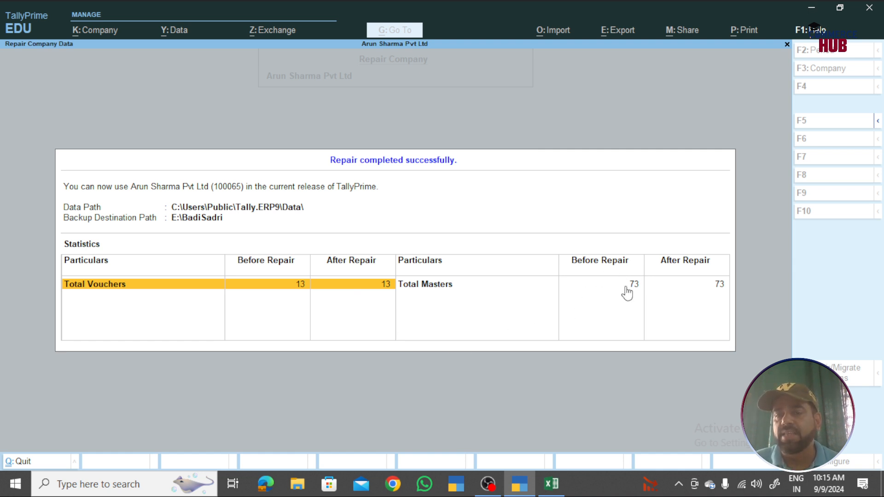
- Dismiss the repair summary (13 vouchers, 73 masters intact) and reopen Arun Sharma Pvt Ltd
click(713, 294)
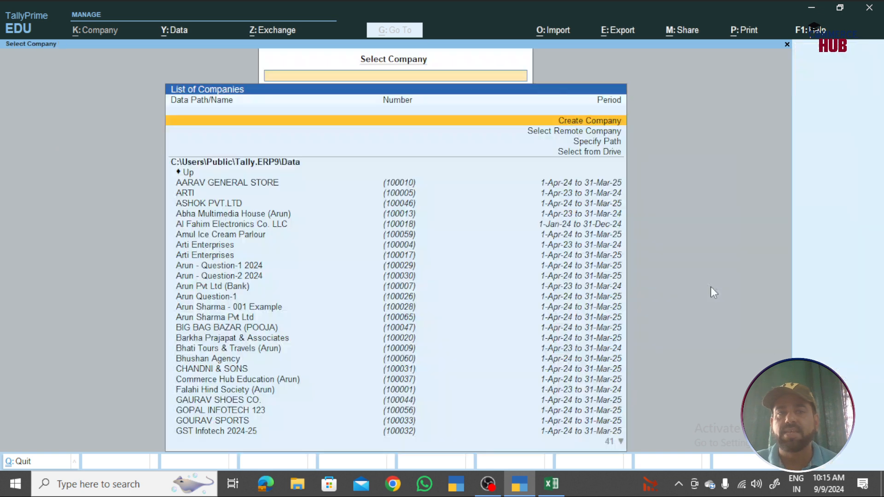
key(Down)
key(Down)
key(Down)
key(Down)
key(Down)
key(Down)
key(Down)
key(Down)
key(Down)
key(Down)
key(Down)
key(Down)
key(Down)
key(Down)
key(Down)
key(Down)
key(Down)
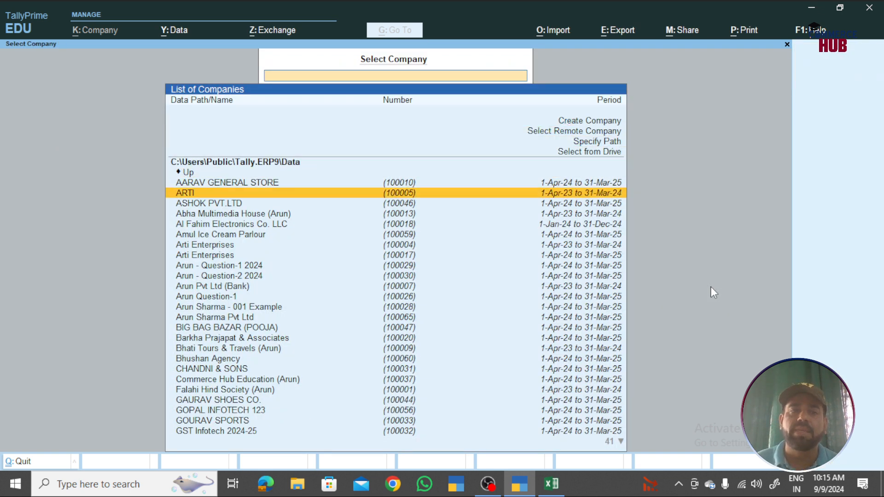
key(Down)
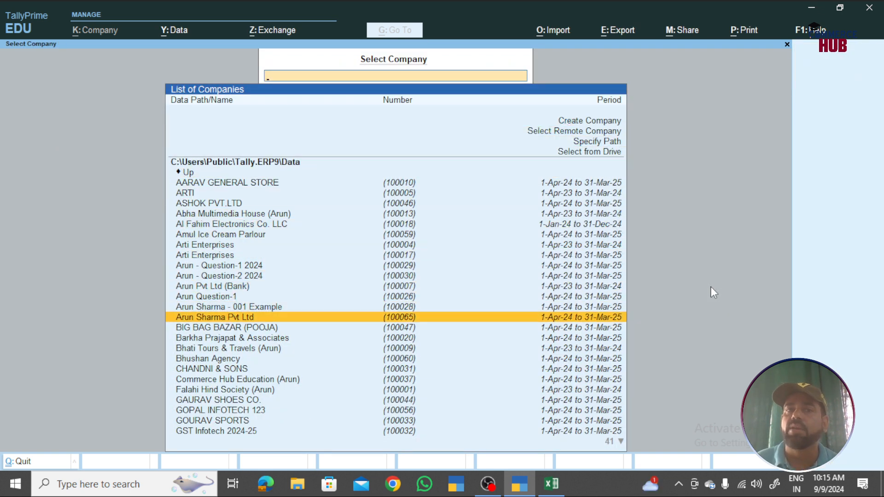
key(Return)
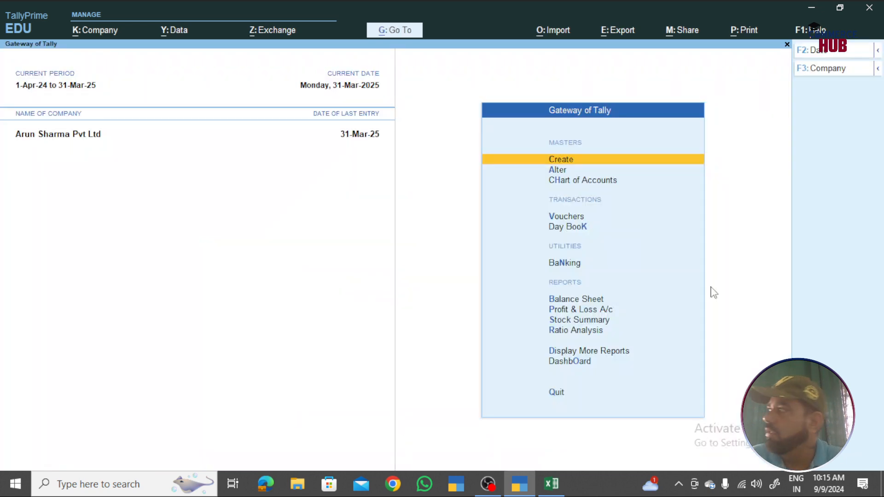